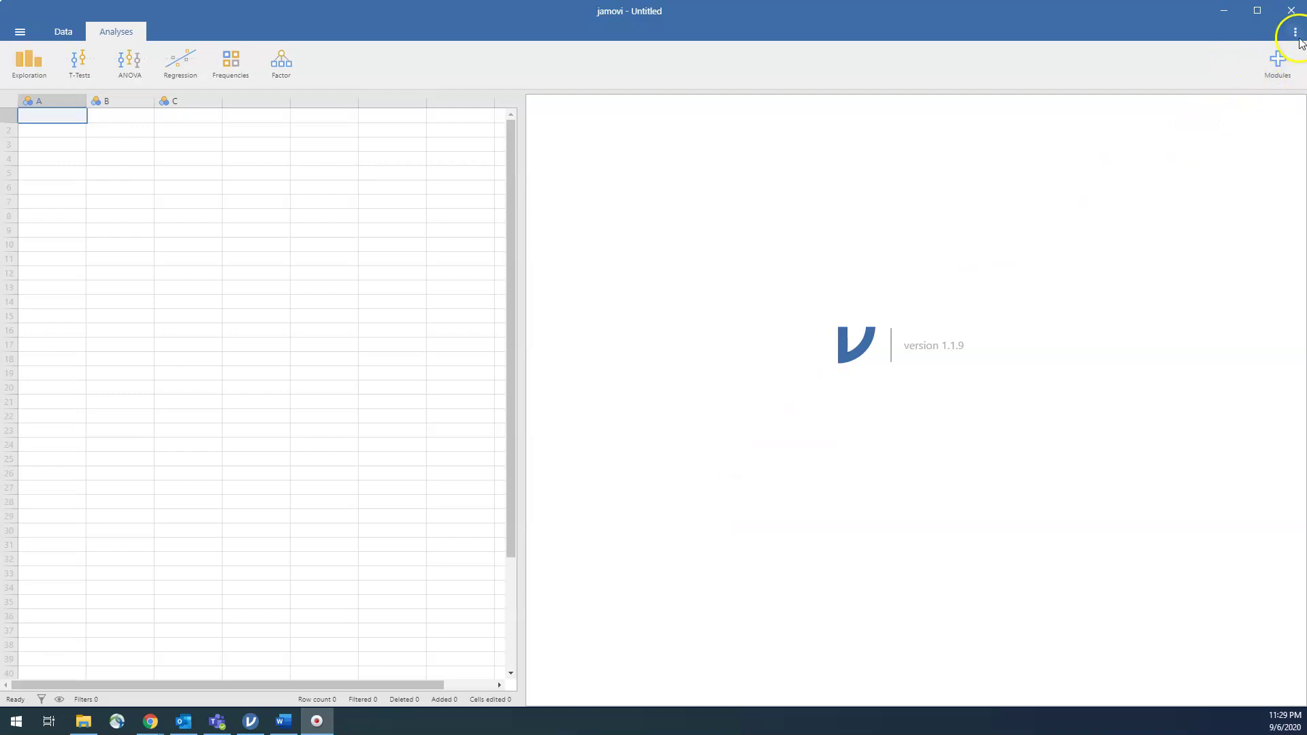
Browse the add-on modules available in the jamovi library.
click(1277, 64)
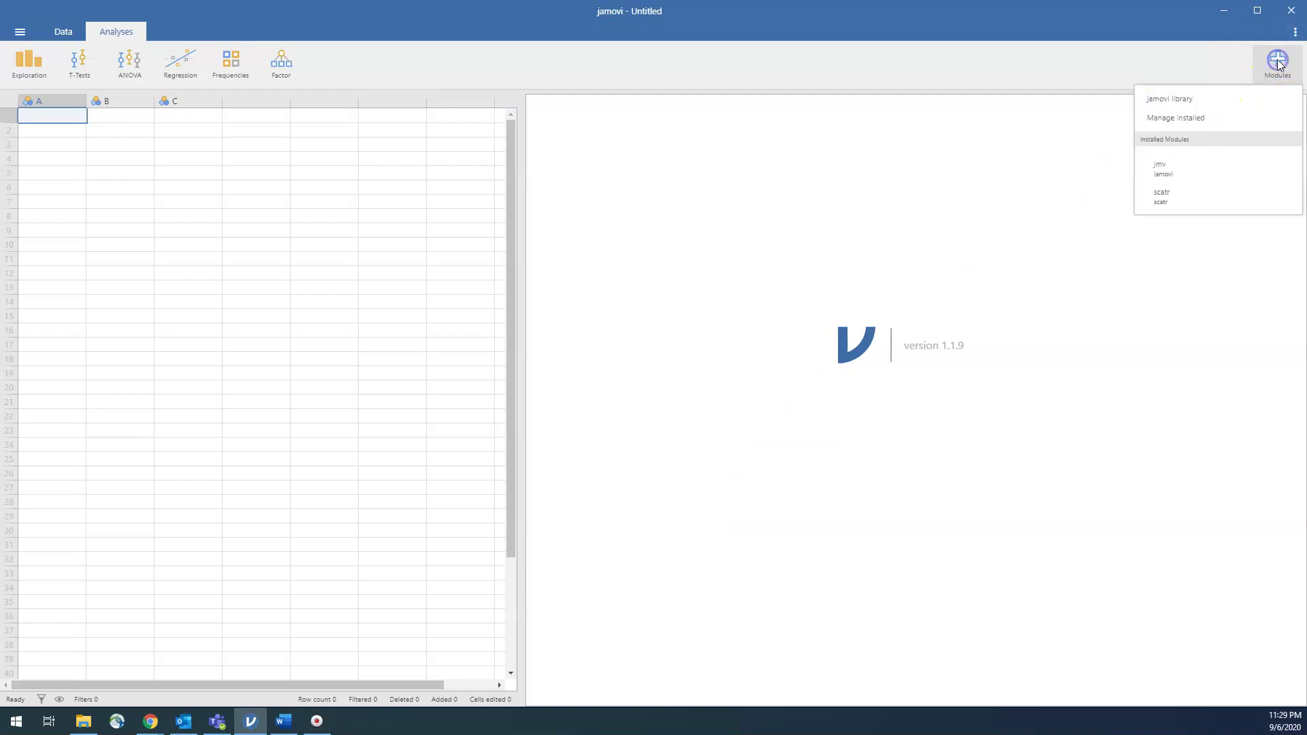
click(1185, 101)
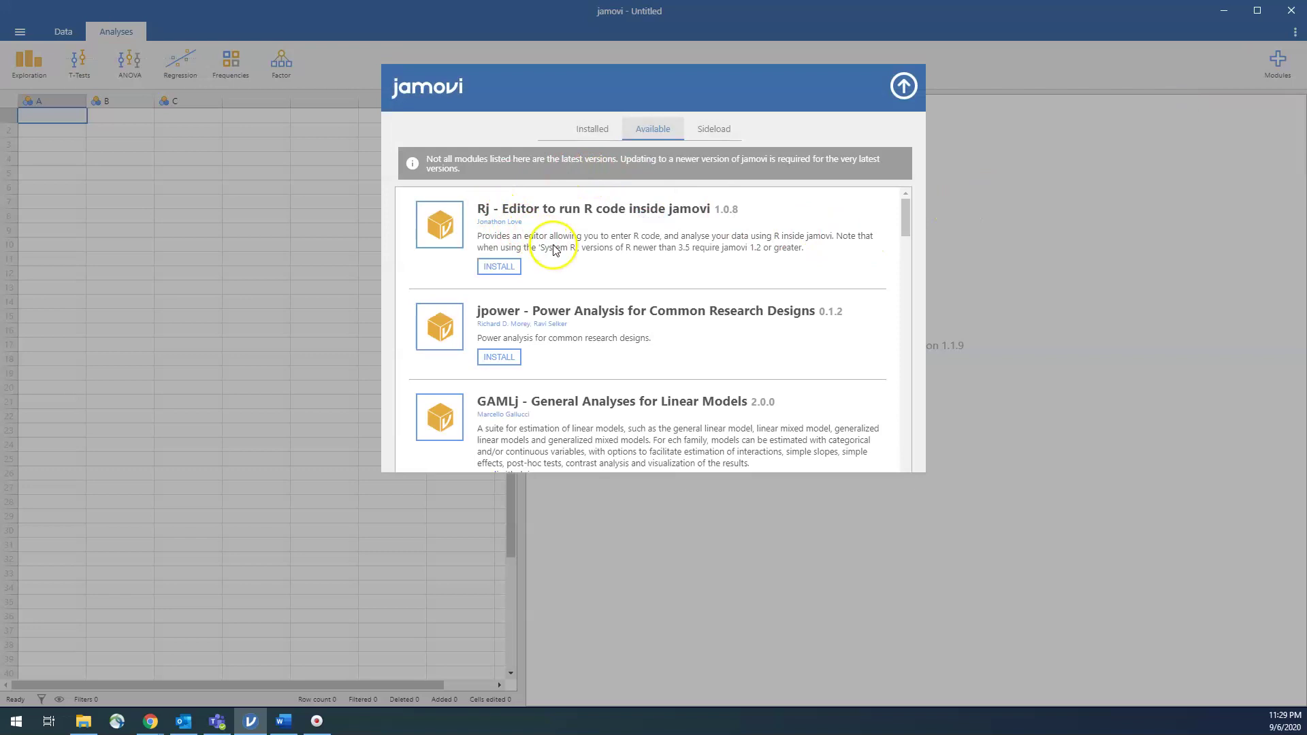
scroll(545, 247, down, 2)
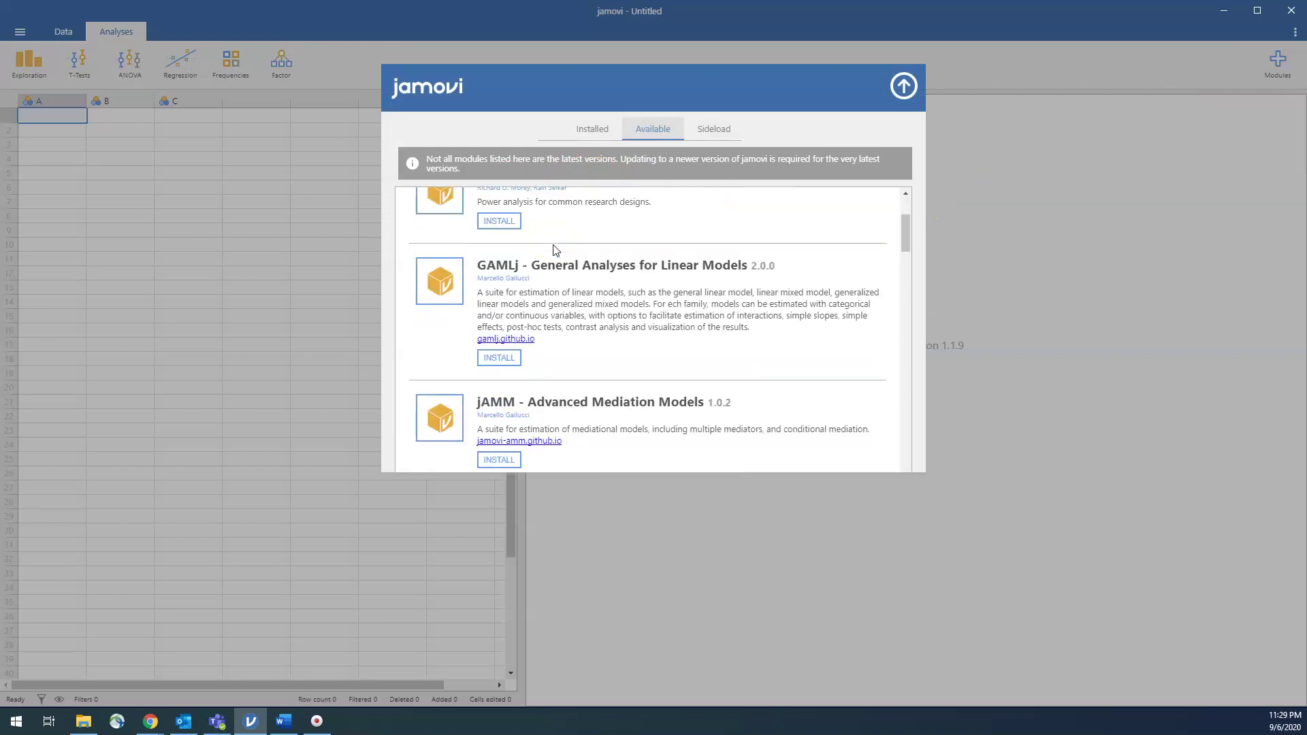
scroll(554, 251, down, 1)
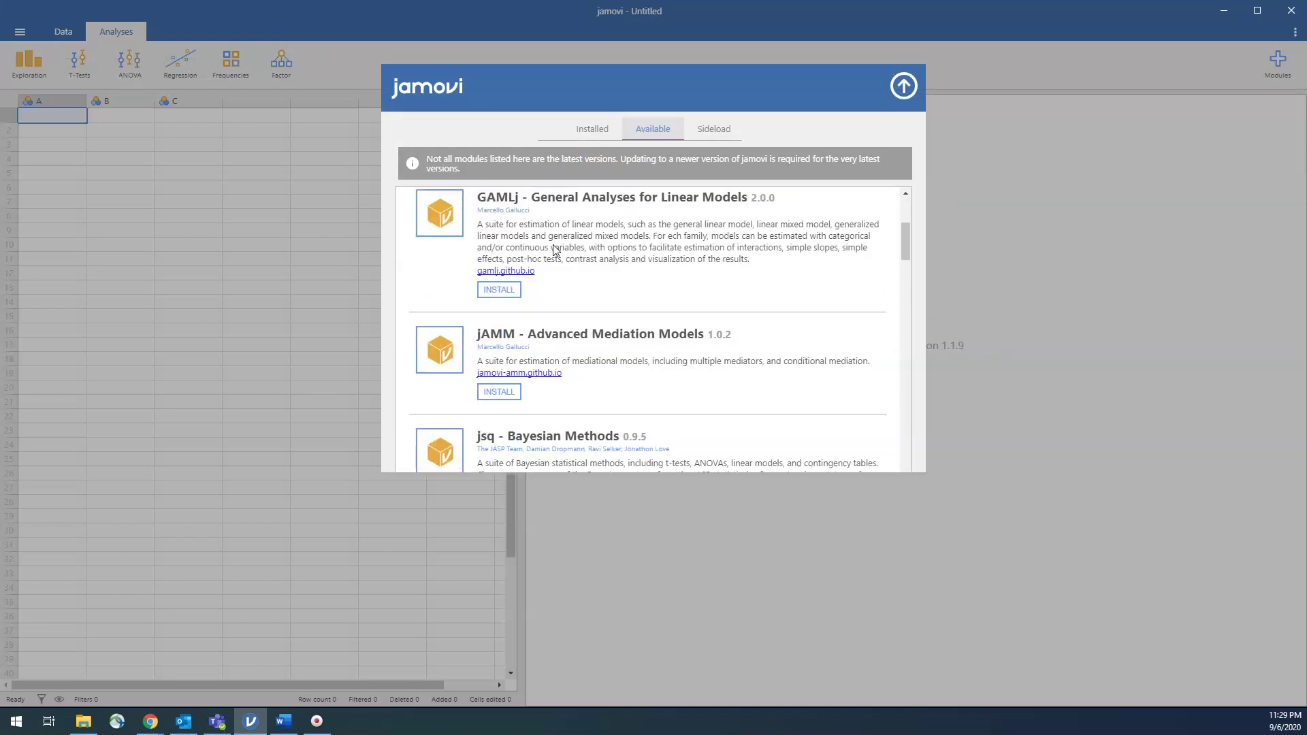
scroll(555, 250, down, 3)
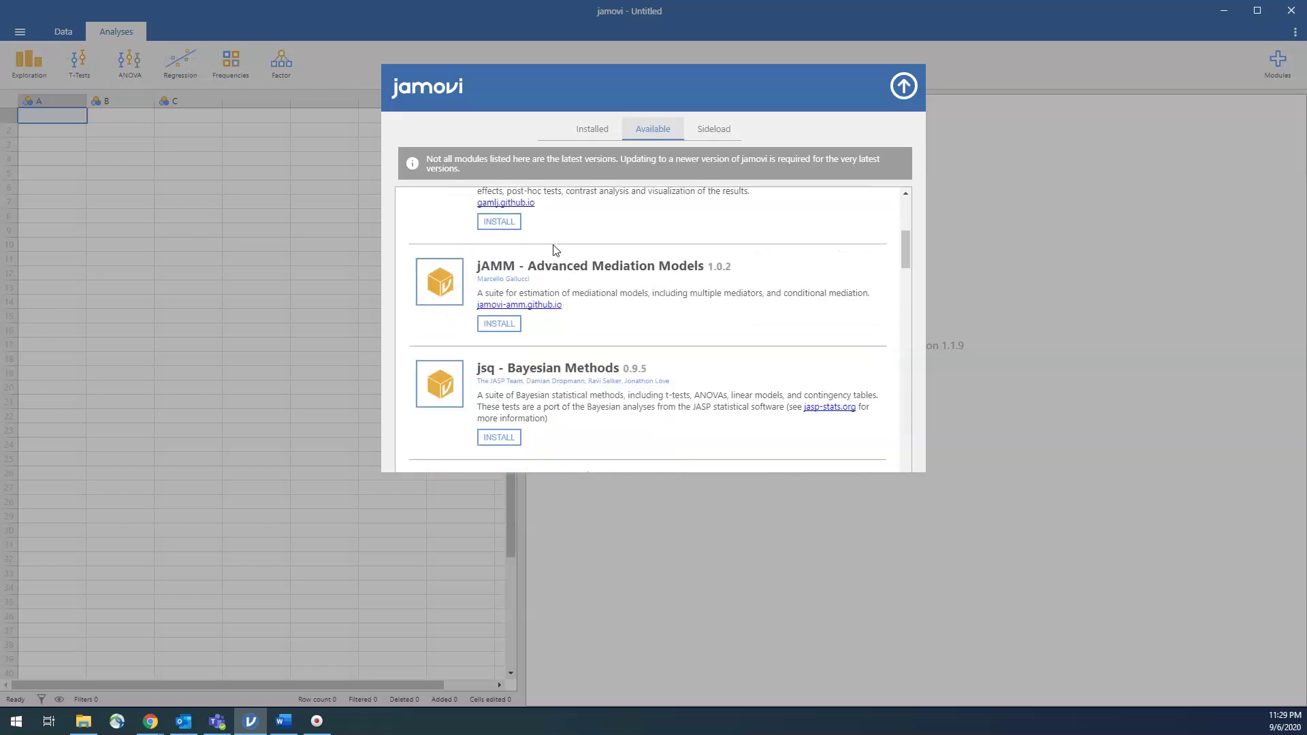
scroll(555, 250, down, 4)
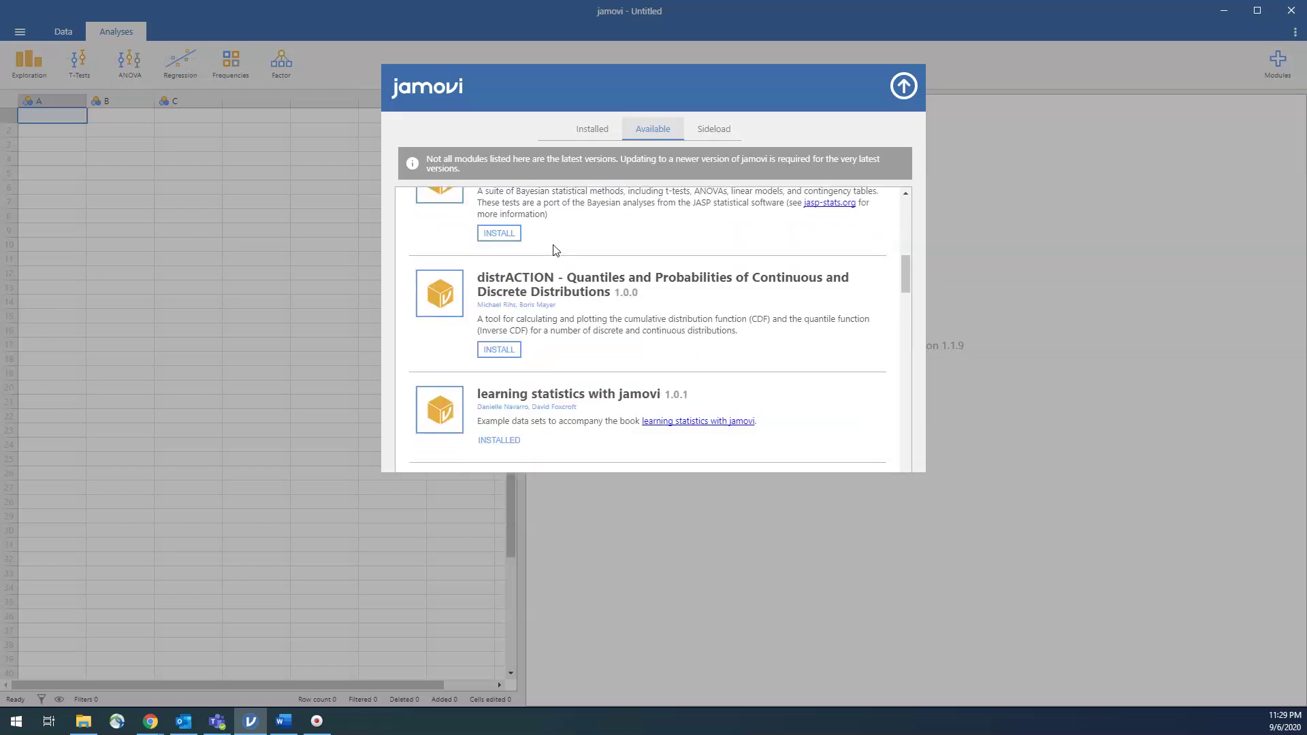
scroll(555, 251, down, 6)
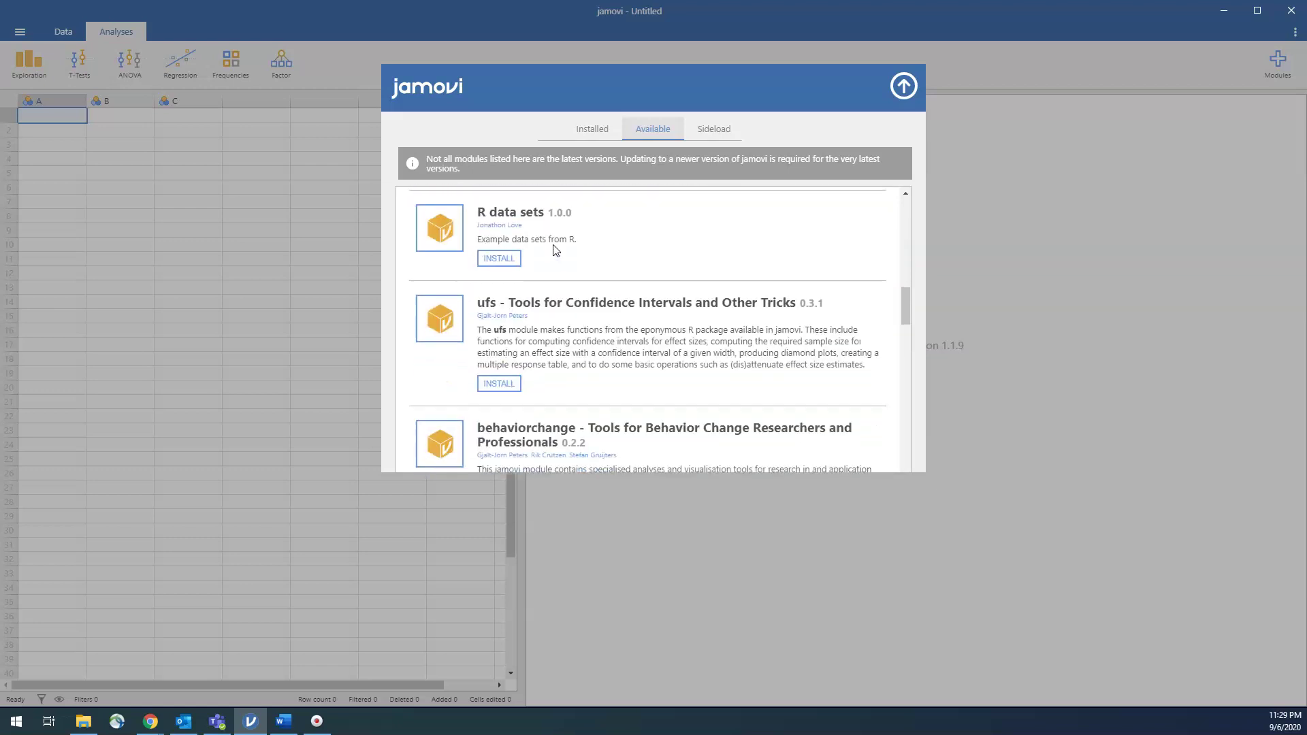
scroll(555, 251, down, 1)
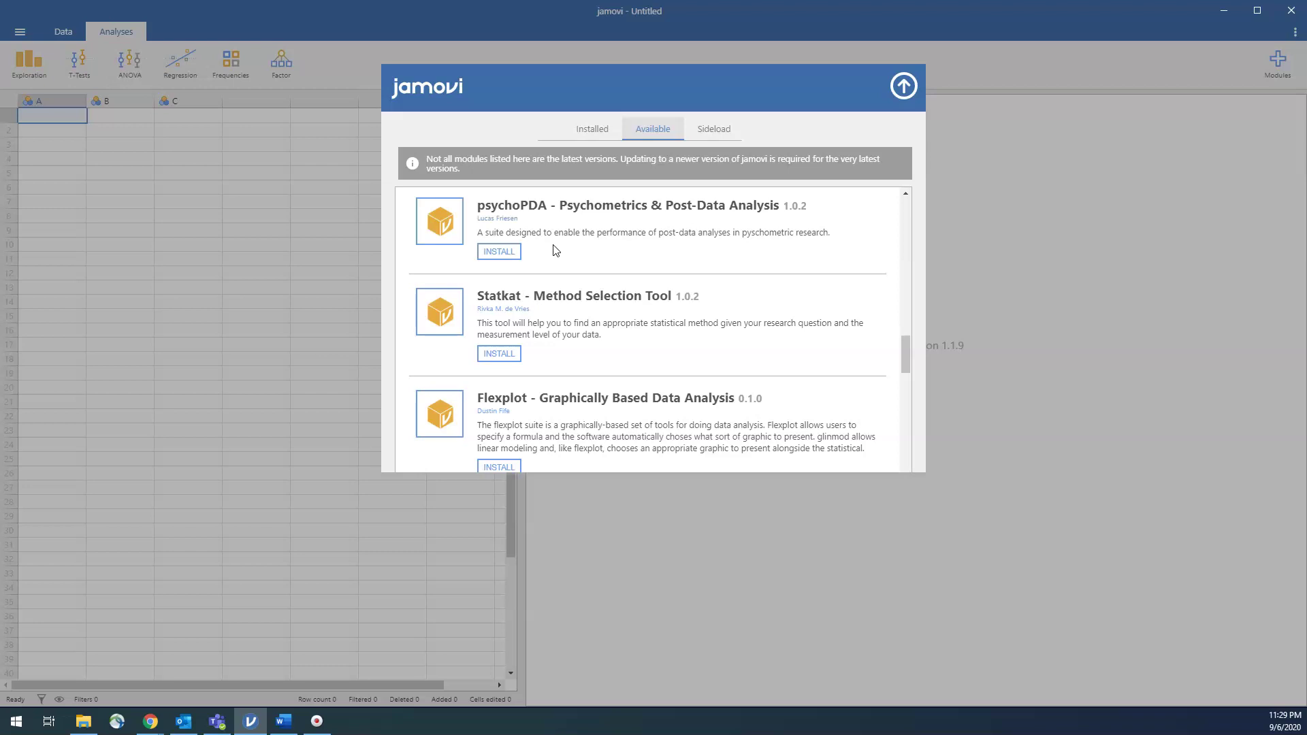
Review the installed modules, including learning statistics with jamovi, against the available ones and close the module library.
click(587, 139)
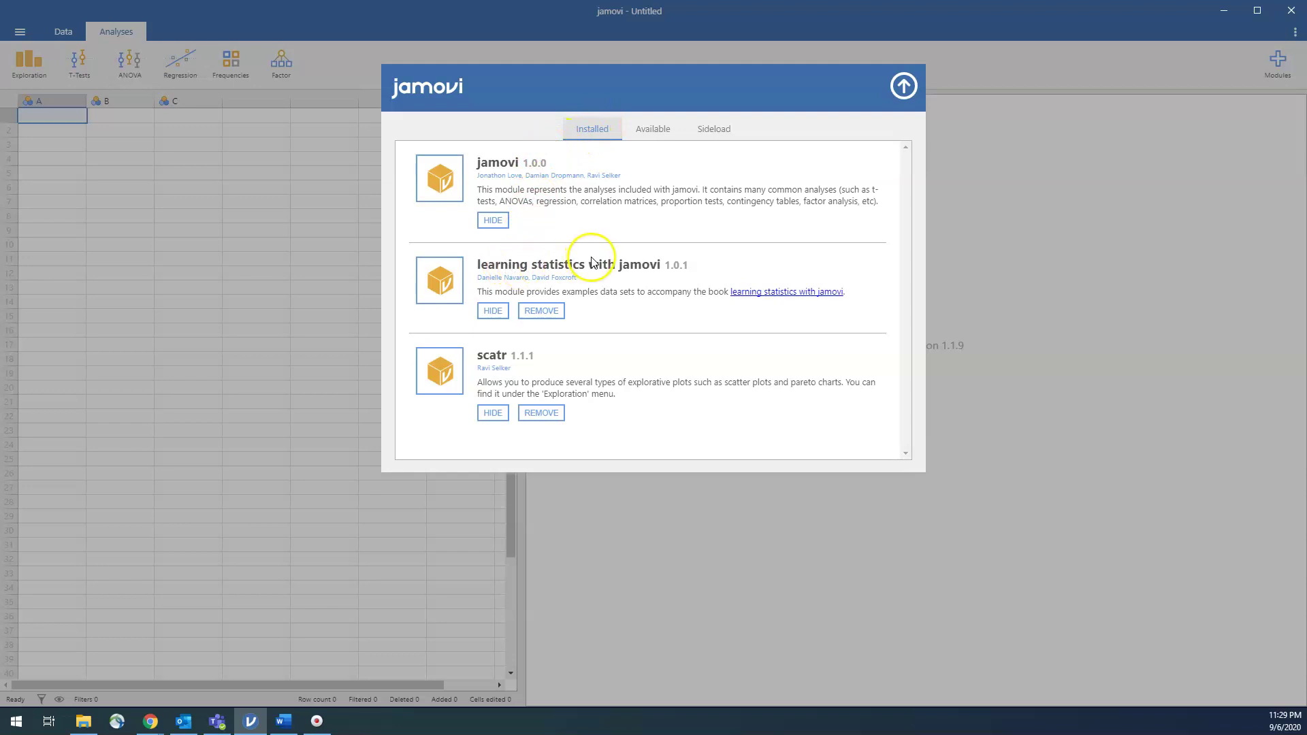
click(653, 129)
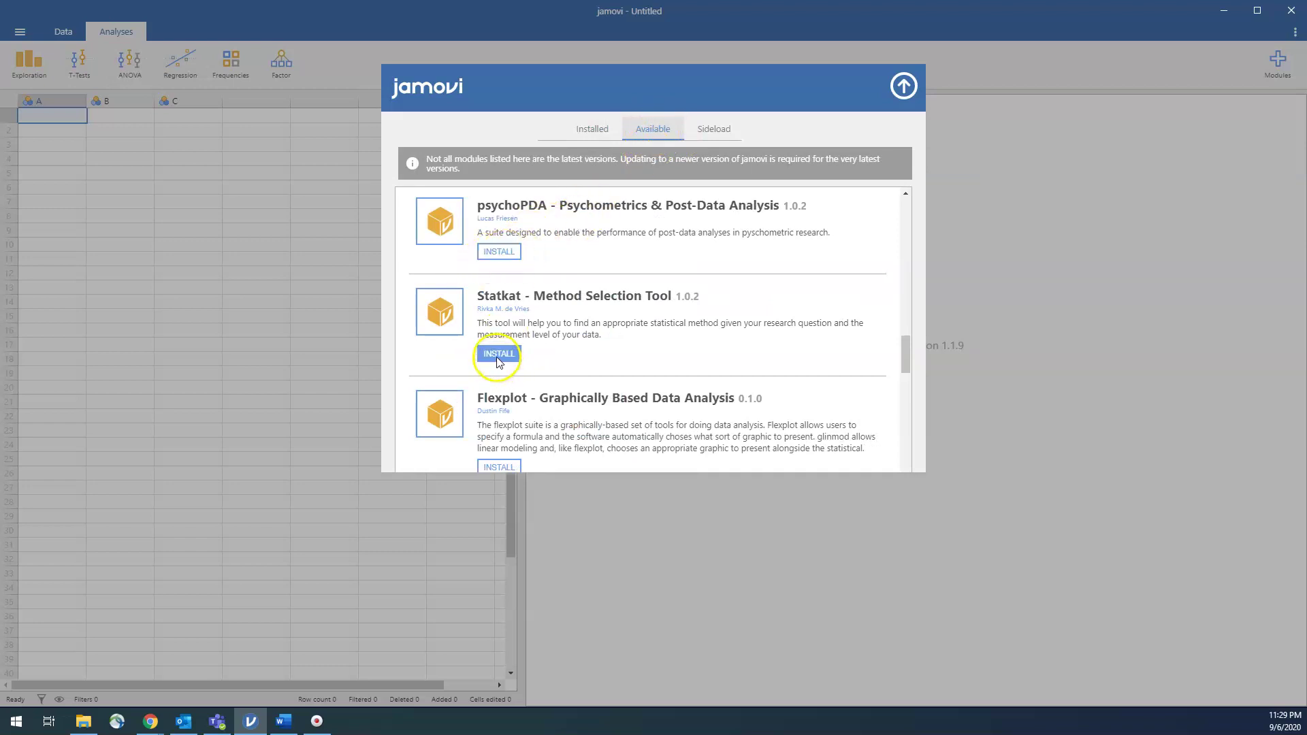
click(595, 126)
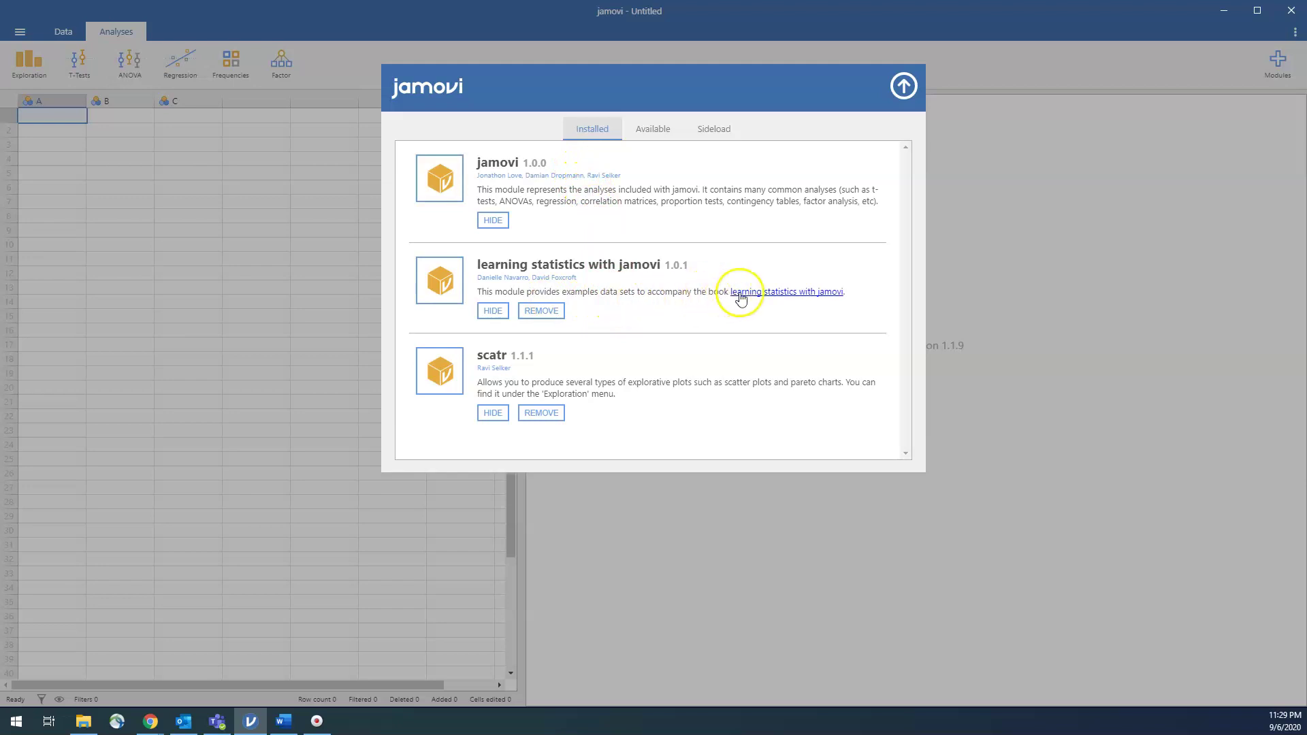
click(834, 311)
click(816, 315)
click(821, 311)
click(885, 319)
click(879, 309)
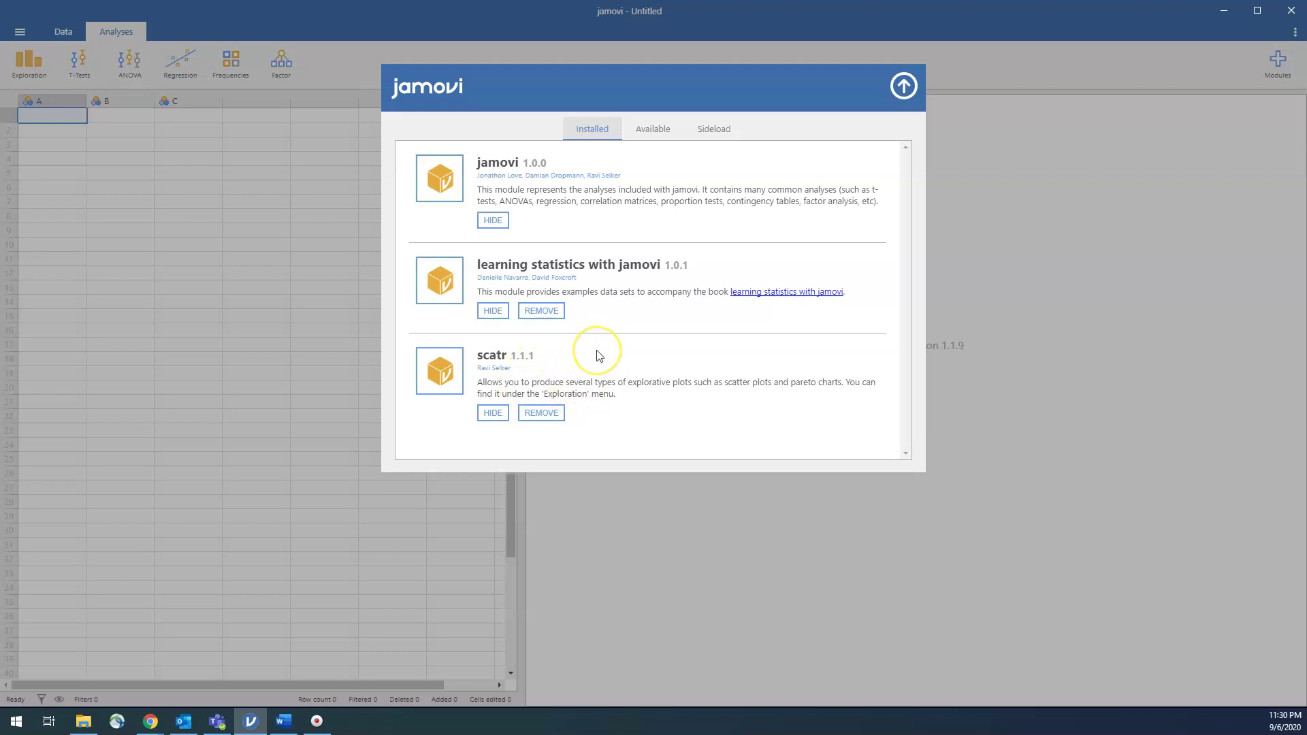
click(902, 88)
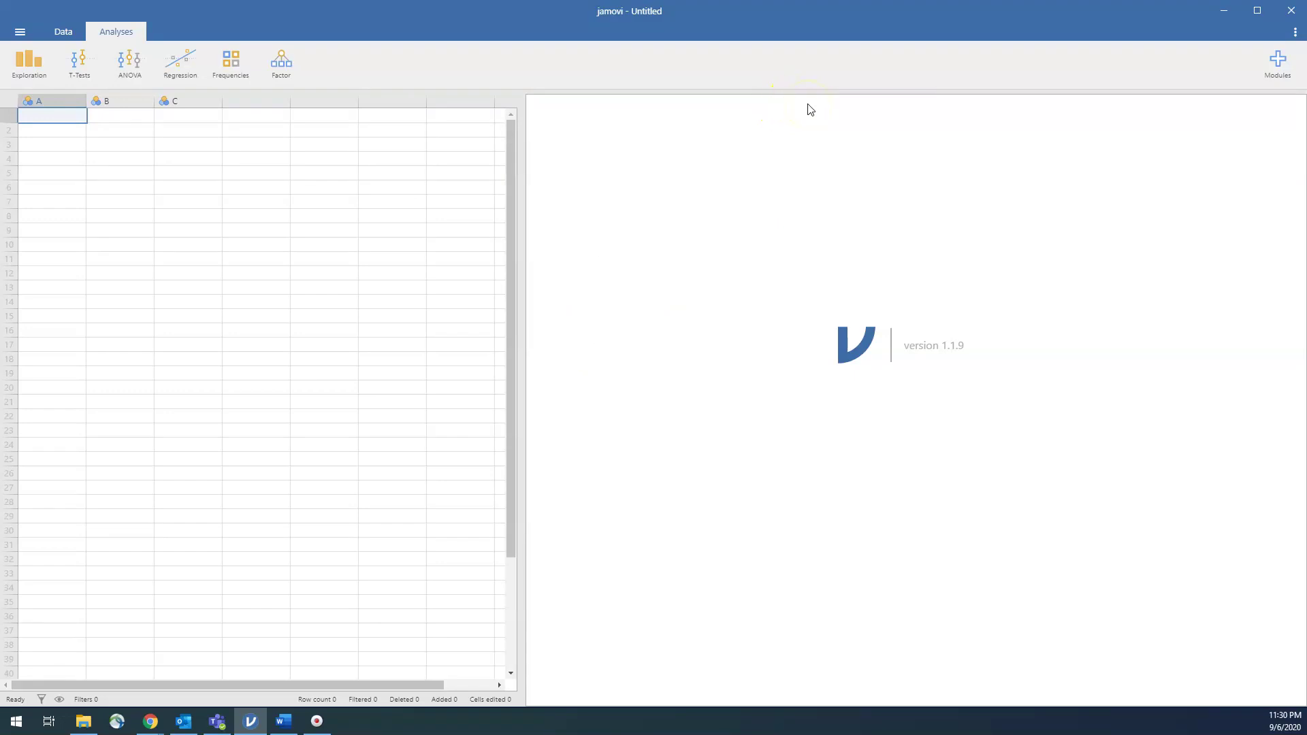
Open the Awesome data set from the learning statistics with jamovi folder of the Data Library.
click(20, 34)
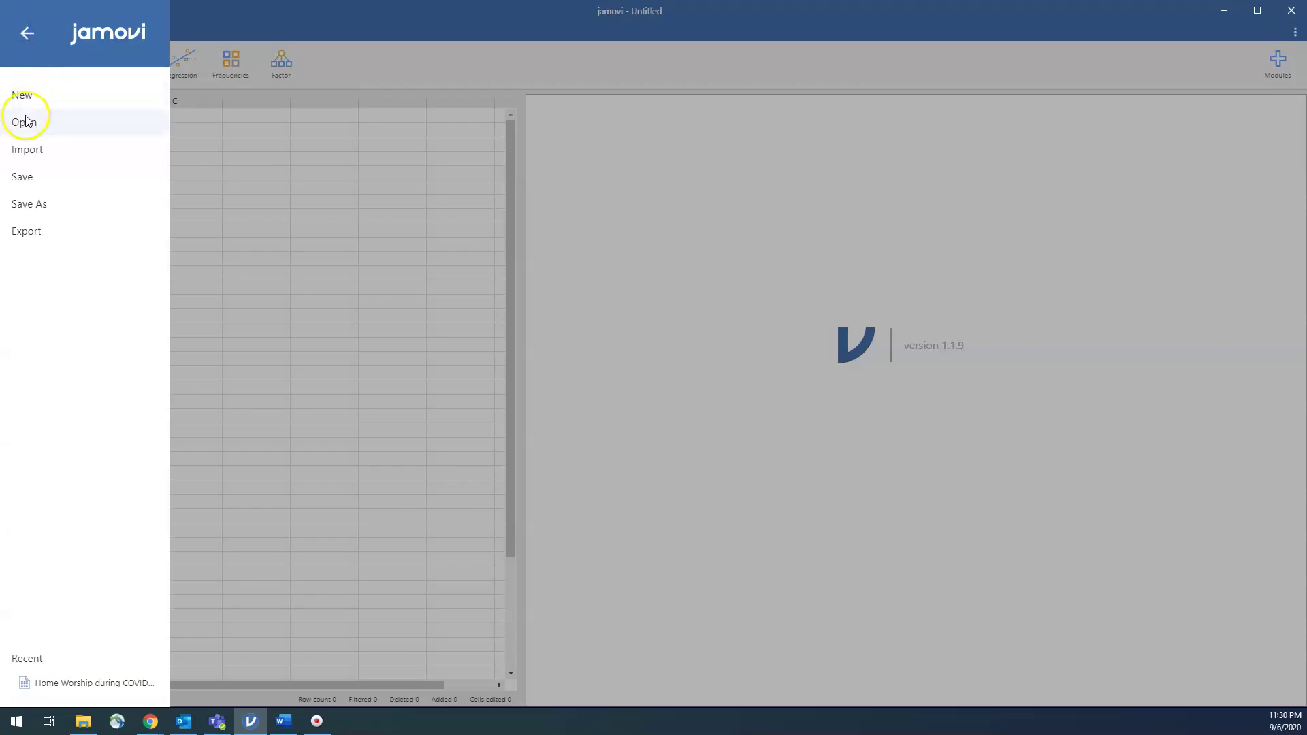
click(30, 128)
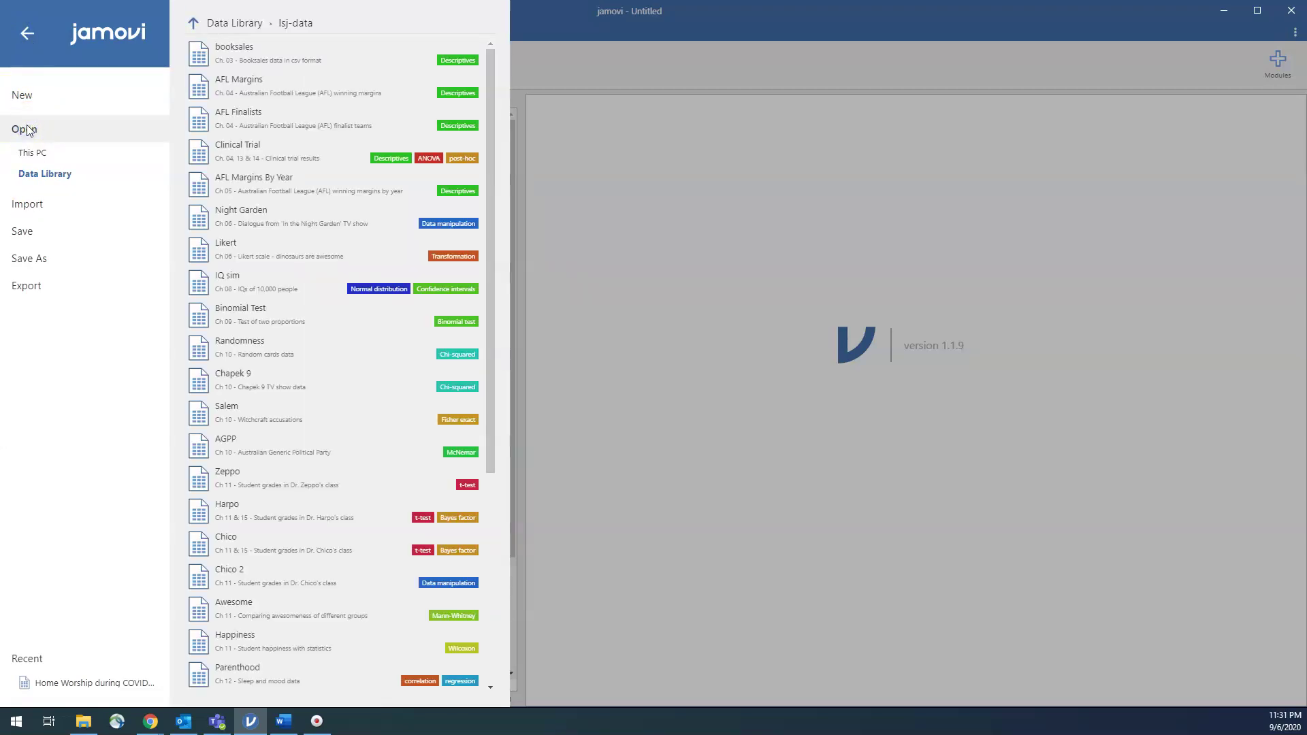
click(47, 156)
click(39, 158)
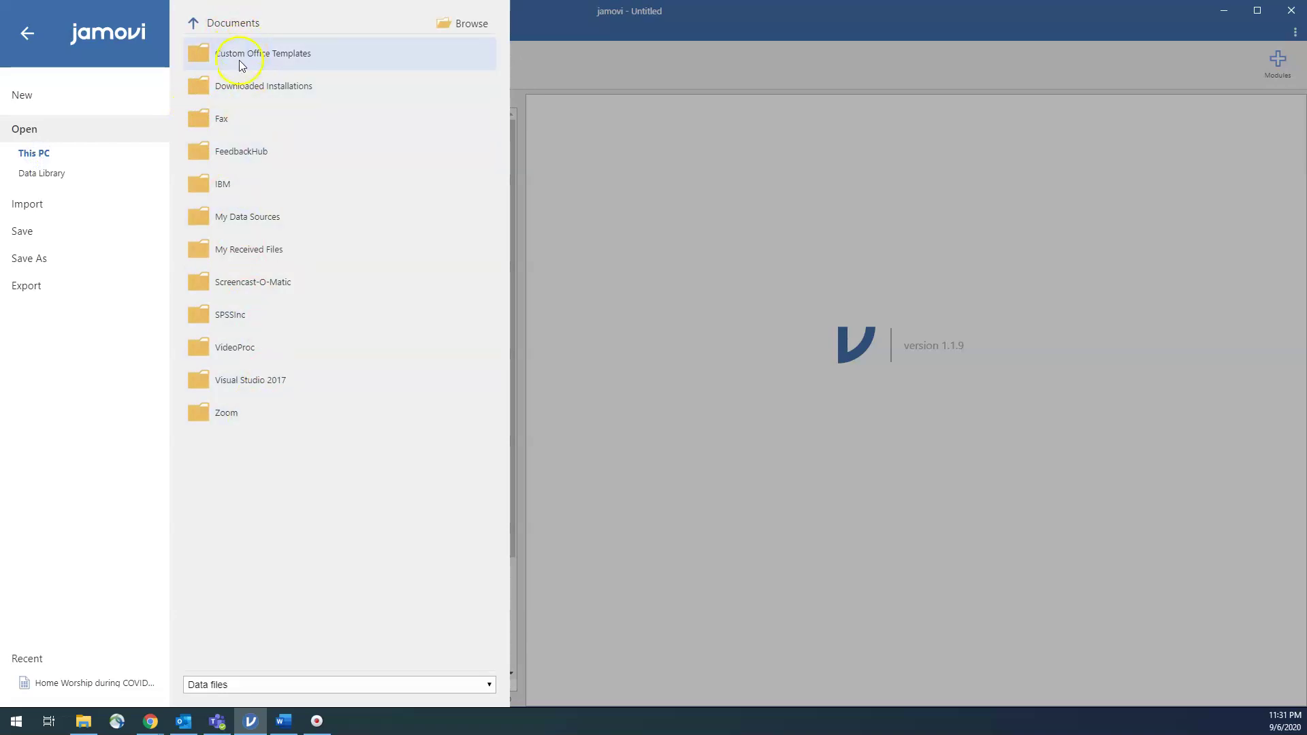
click(60, 175)
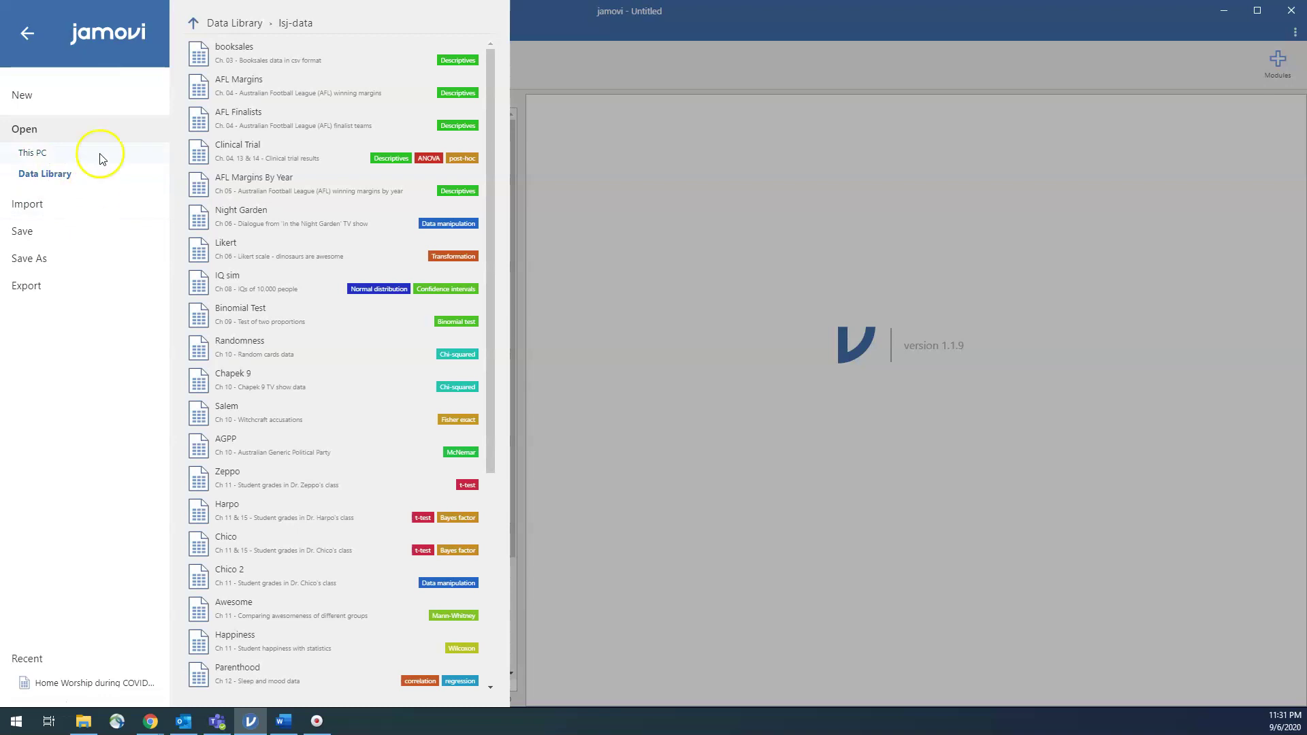
click(194, 24)
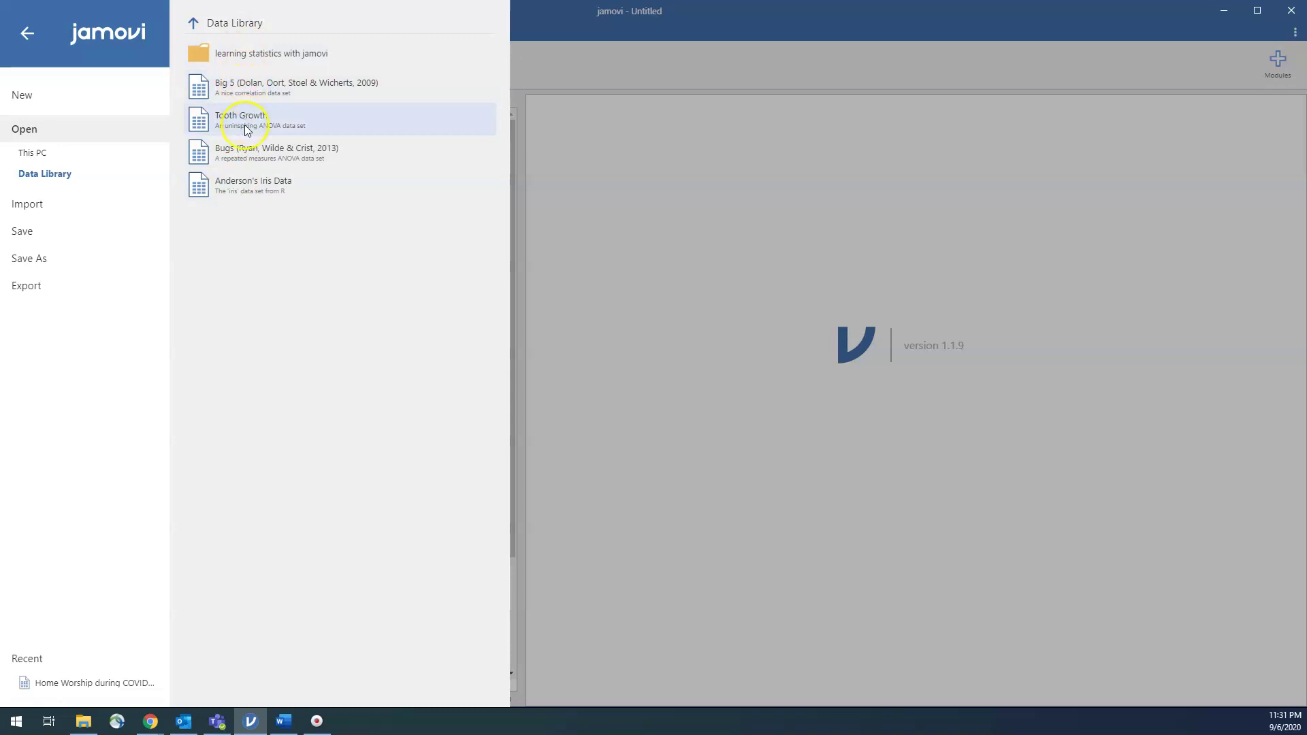
click(247, 59)
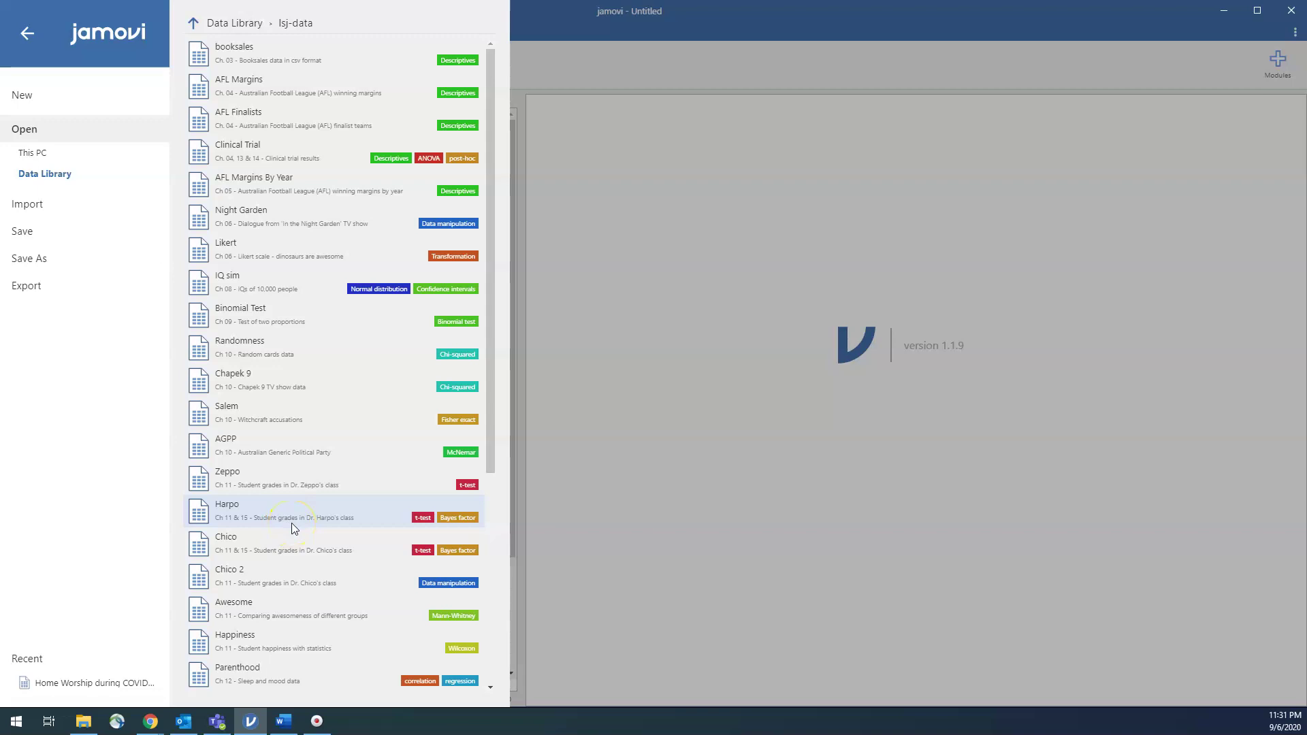
click(241, 617)
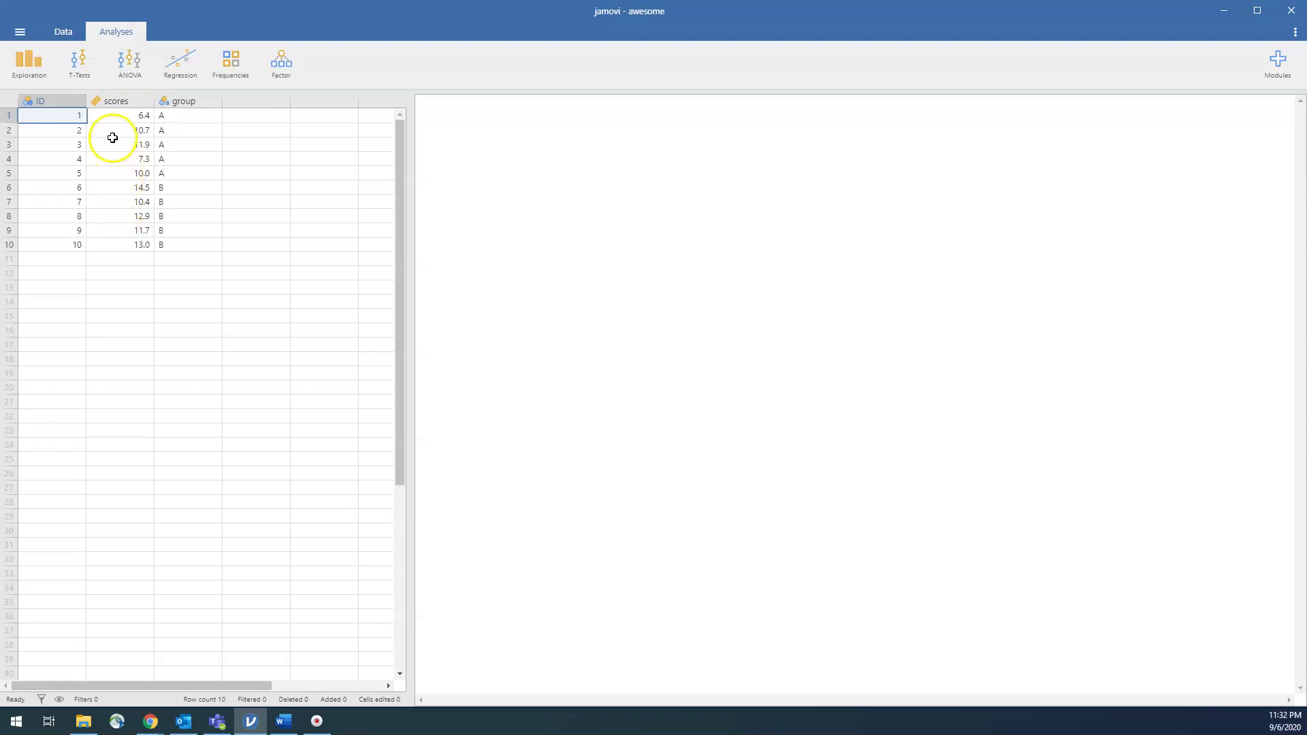
In the variable setup, describe the ID variable as "Participant ID number" and set its measure type to ID.
click(61, 34)
click(110, 32)
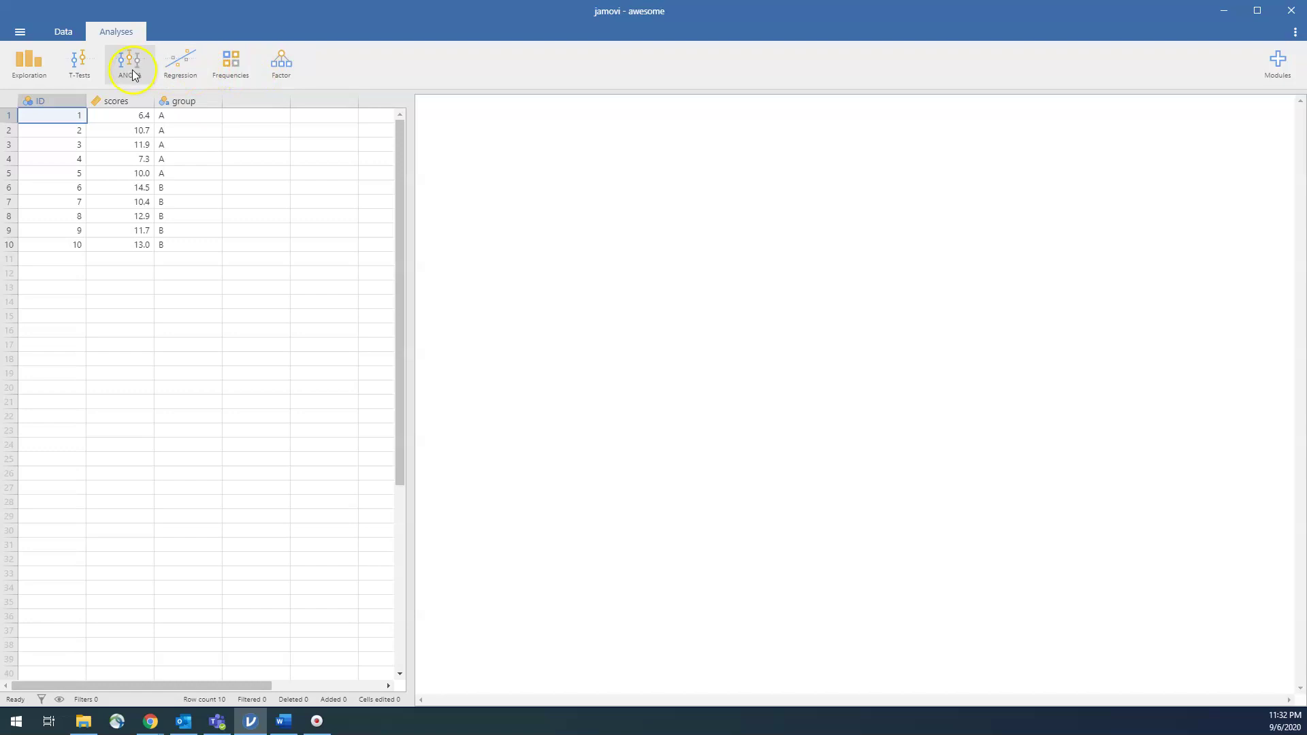
click(63, 33)
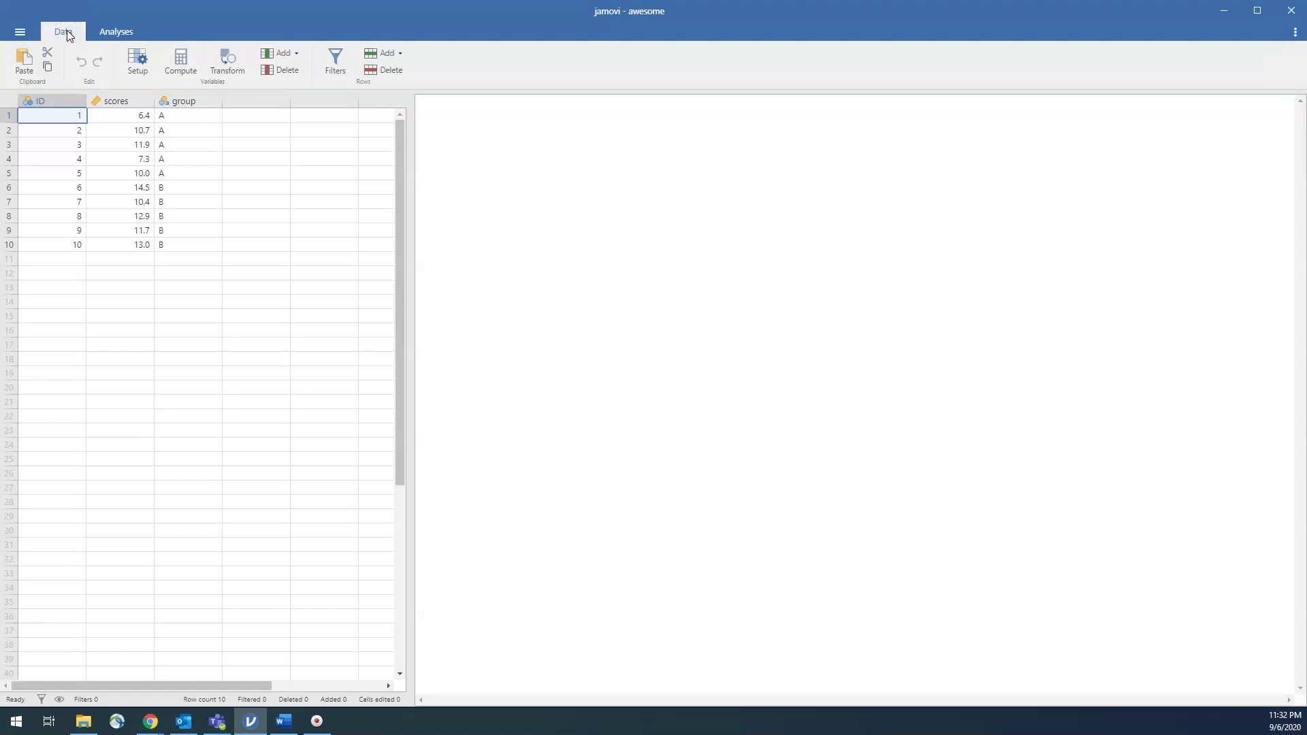
click(165, 223)
click(138, 62)
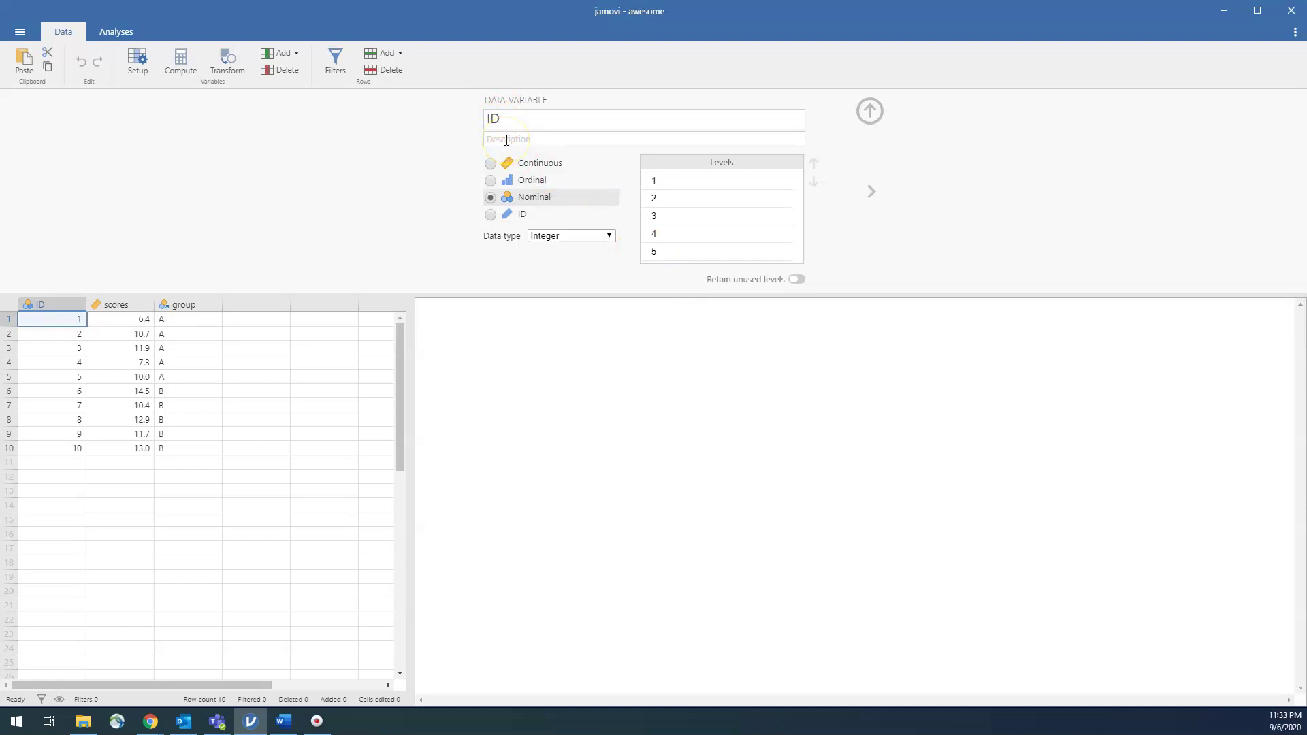
click(556, 145)
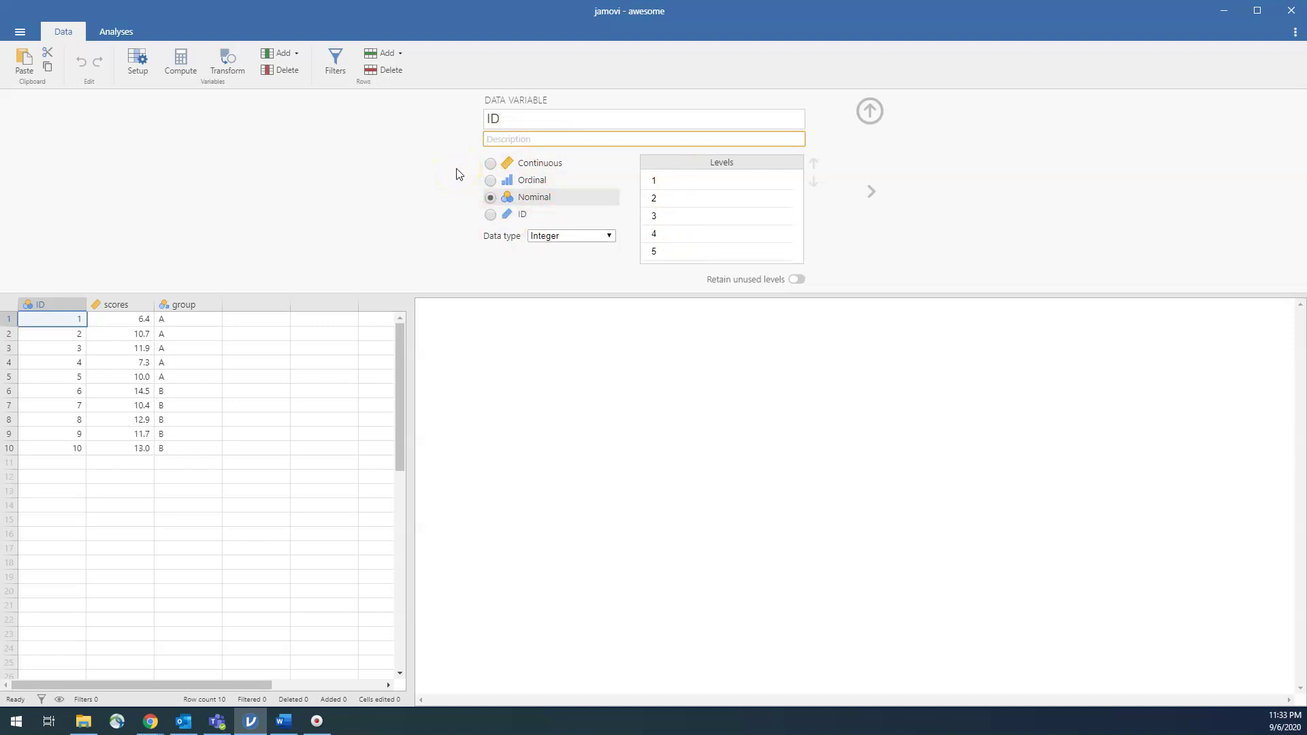
text(Participant ID number)
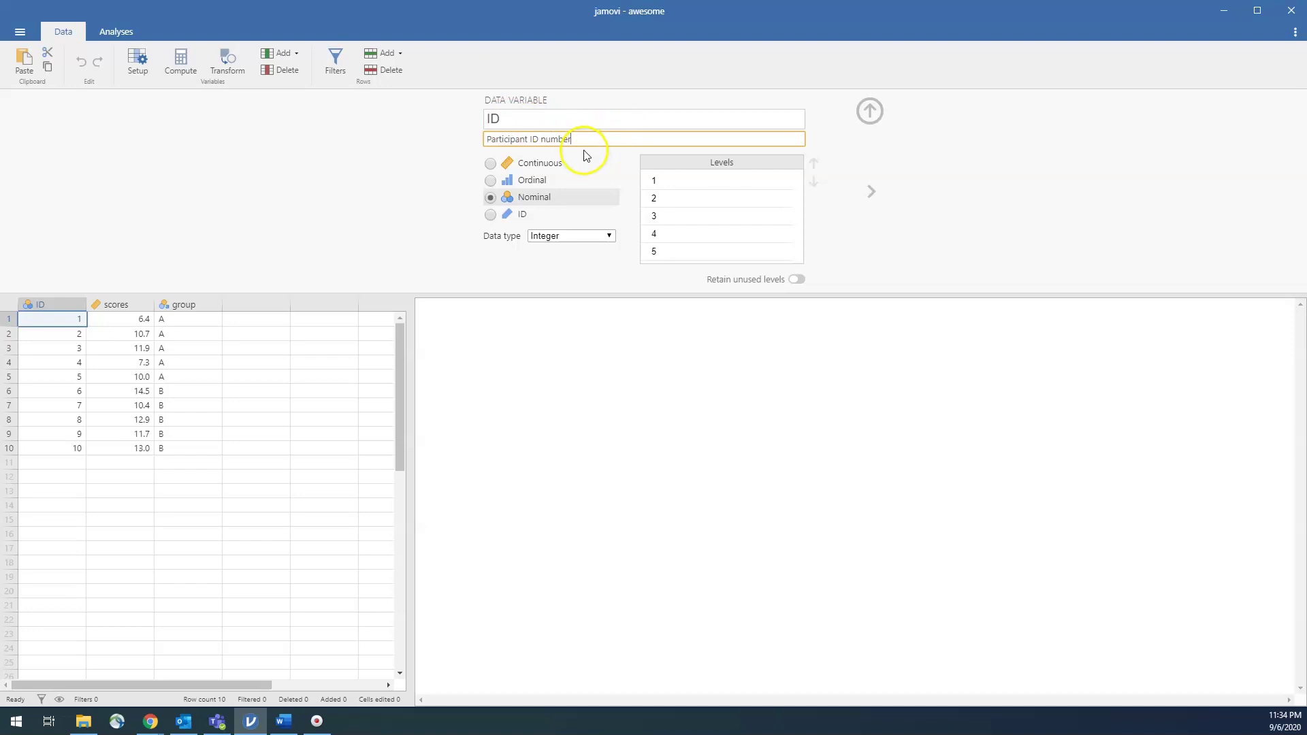
drag(584, 138, 516, 133)
click(465, 140)
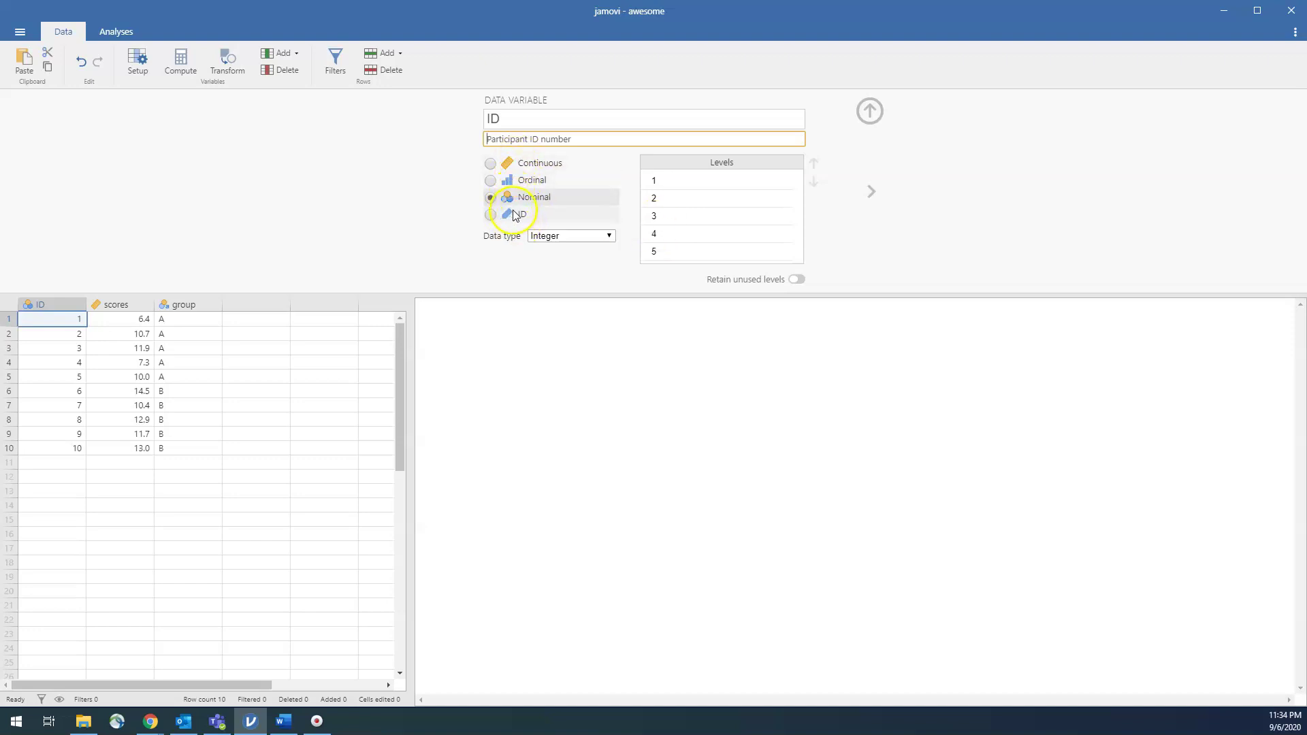
click(490, 215)
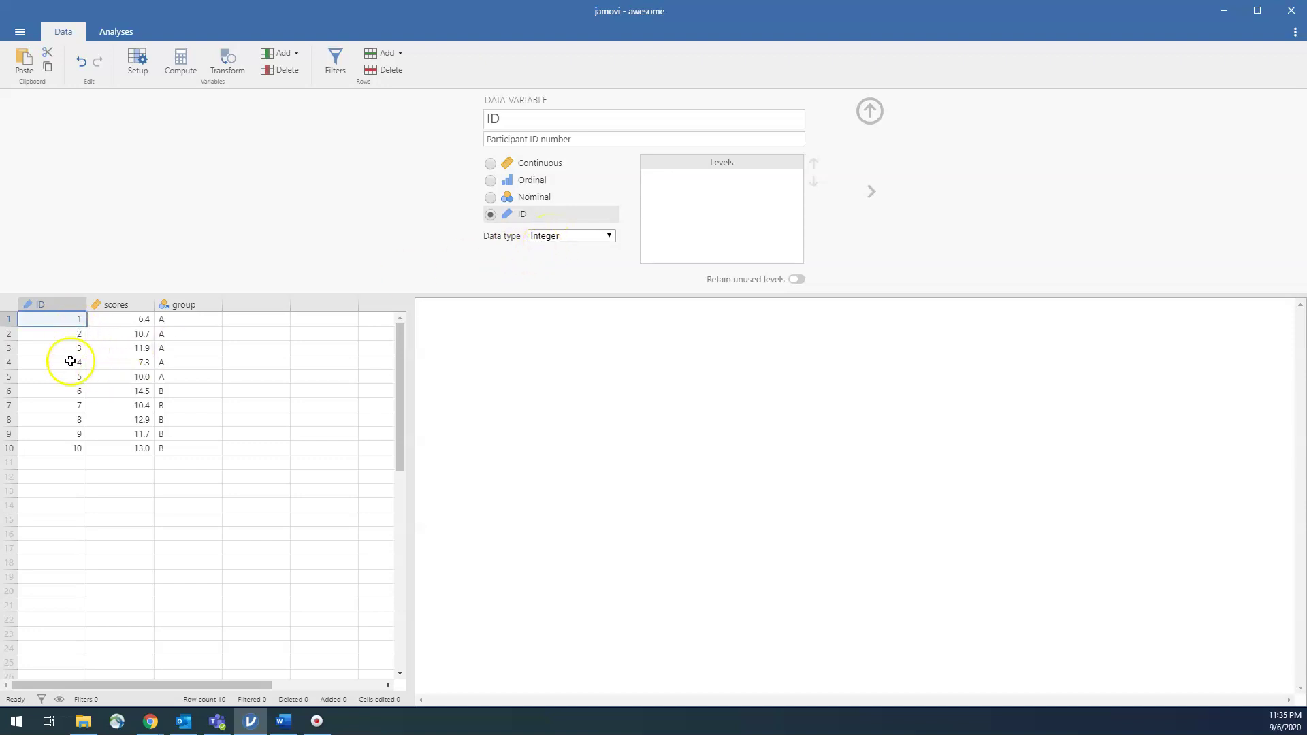
Try the Text data type for the ID variable and return it to Integer.
click(551, 243)
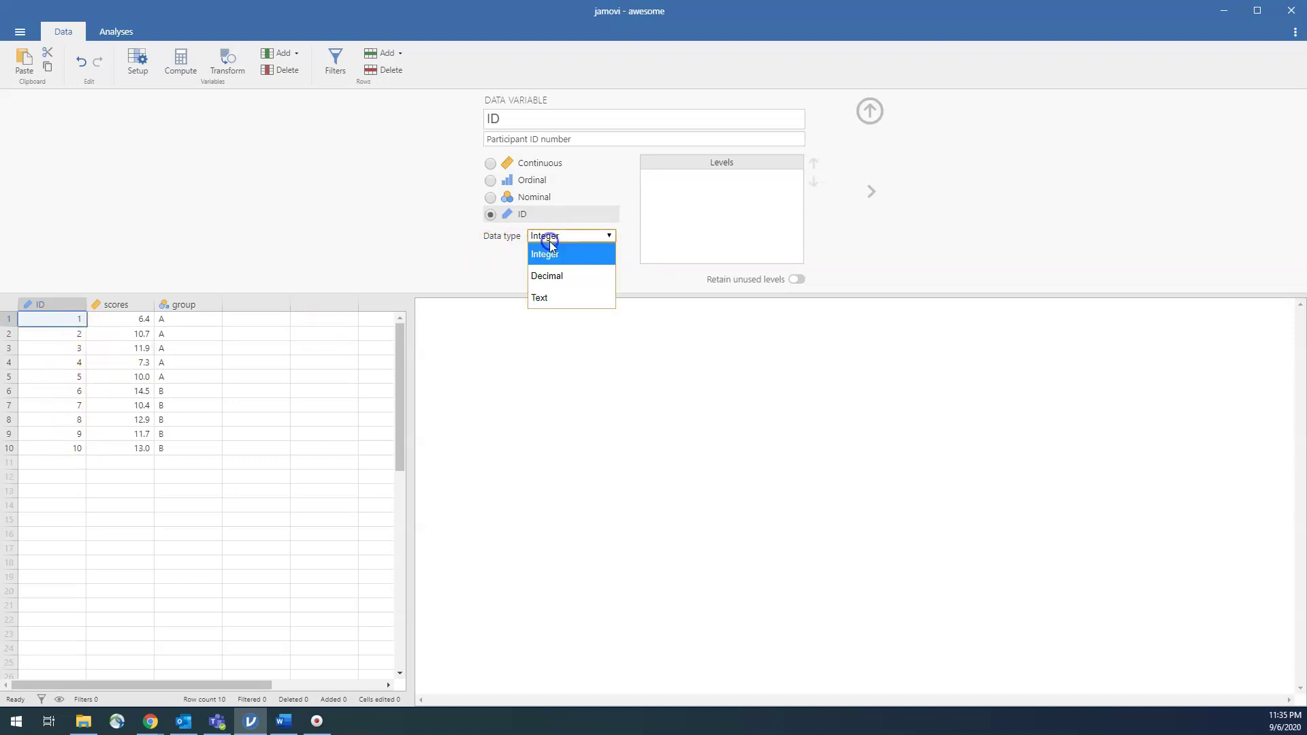
click(557, 297)
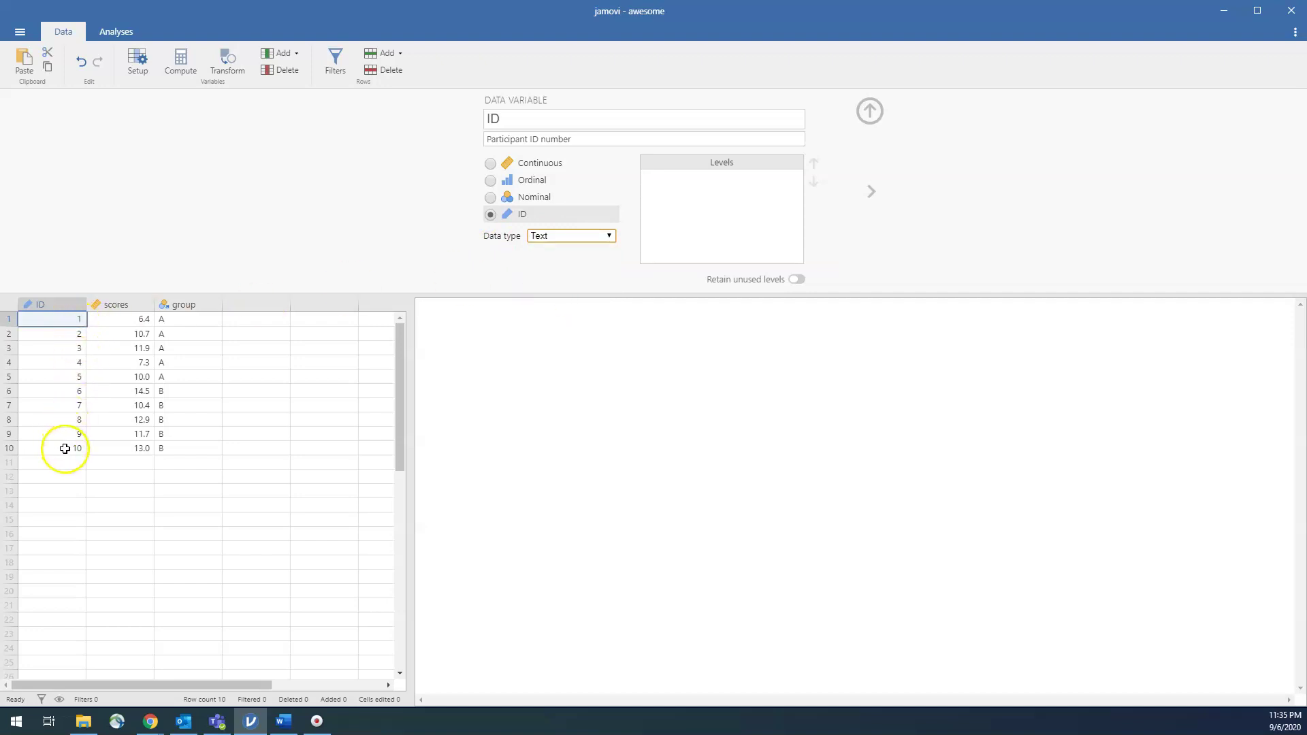
click(565, 234)
click(564, 252)
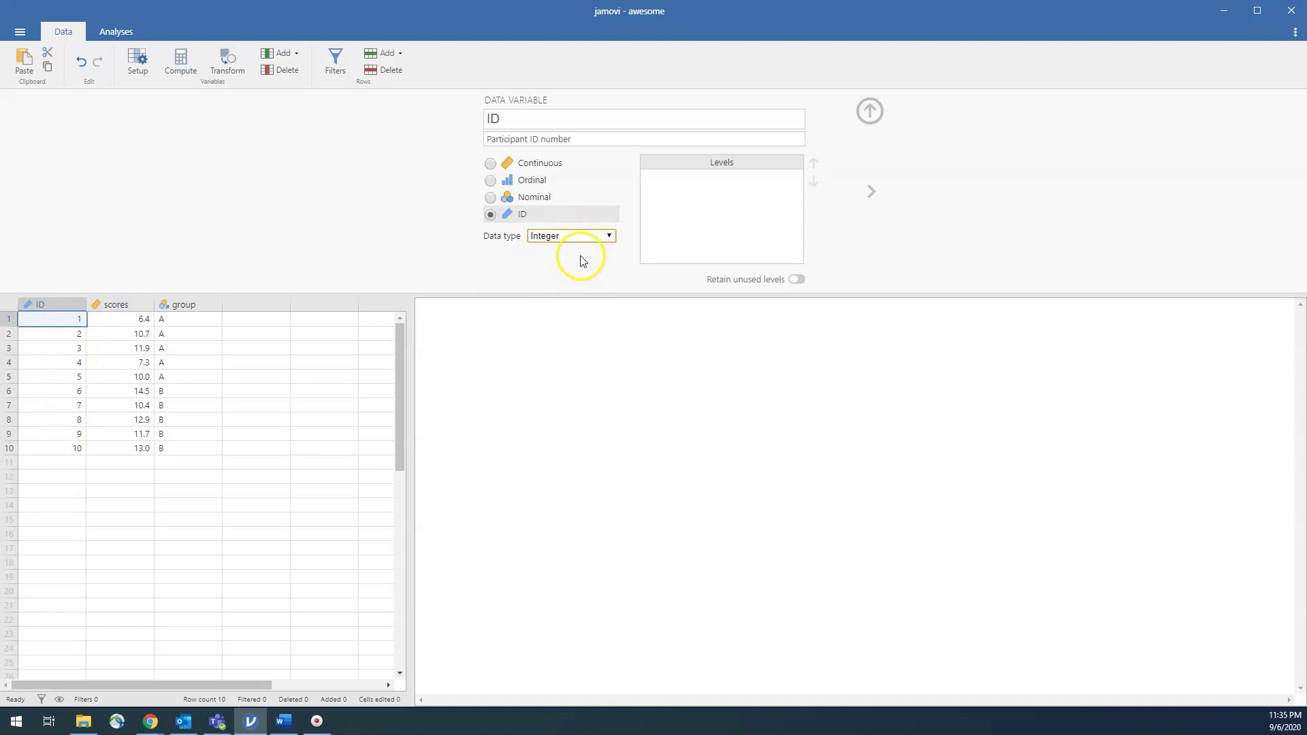
Give the scores variable the description "Time taken to complete the task".
click(129, 304)
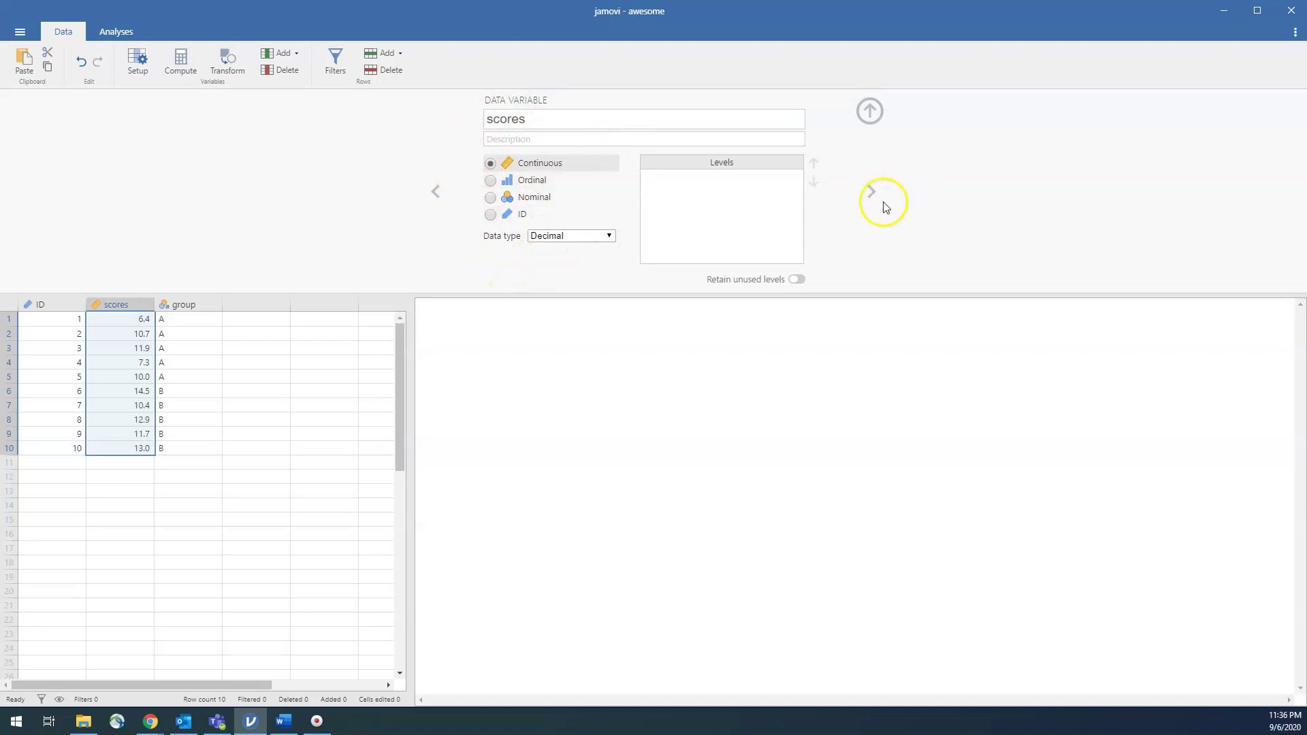
click(436, 191)
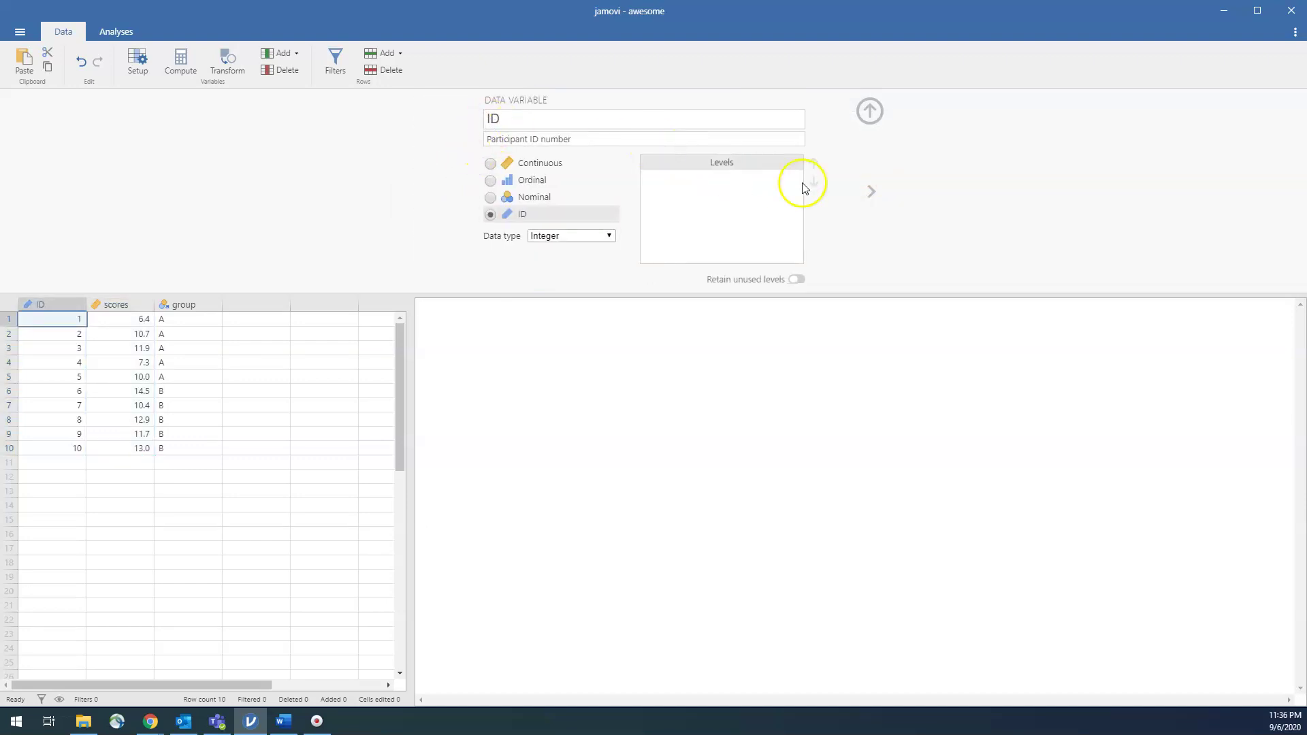
click(872, 192)
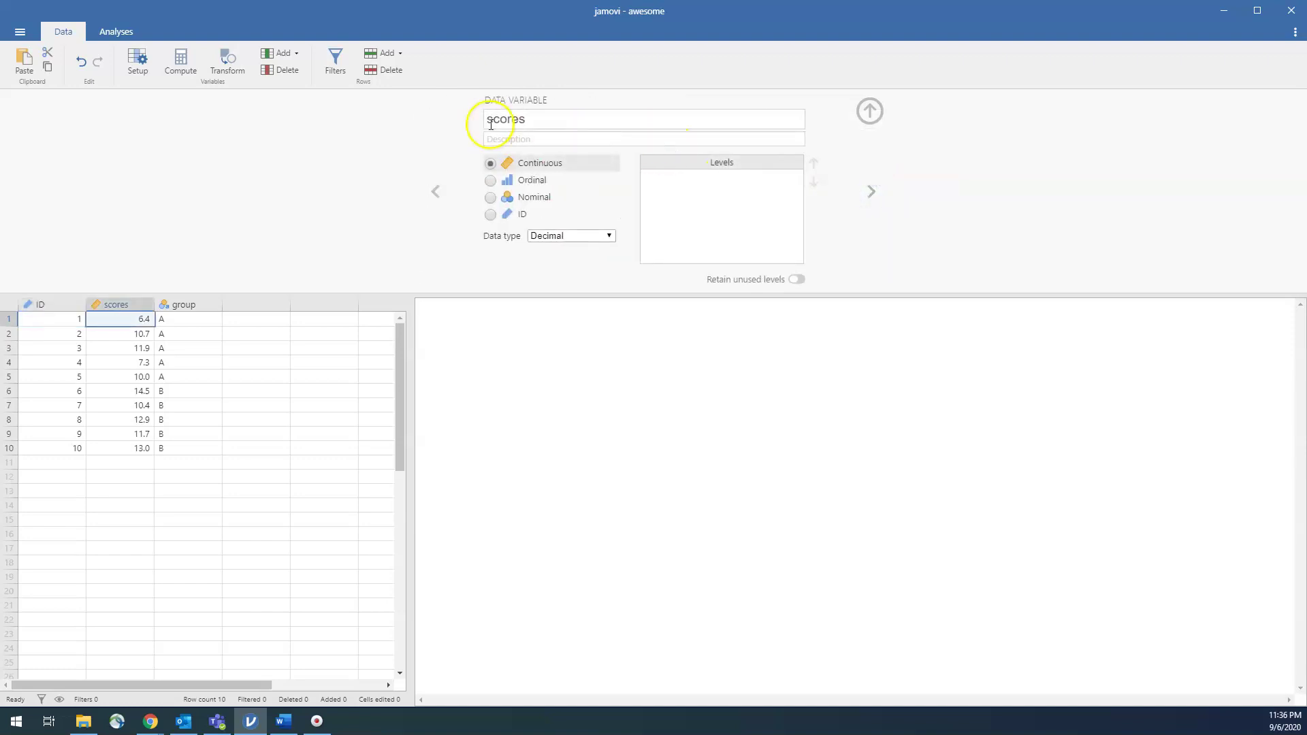
click(528, 120)
click(499, 139)
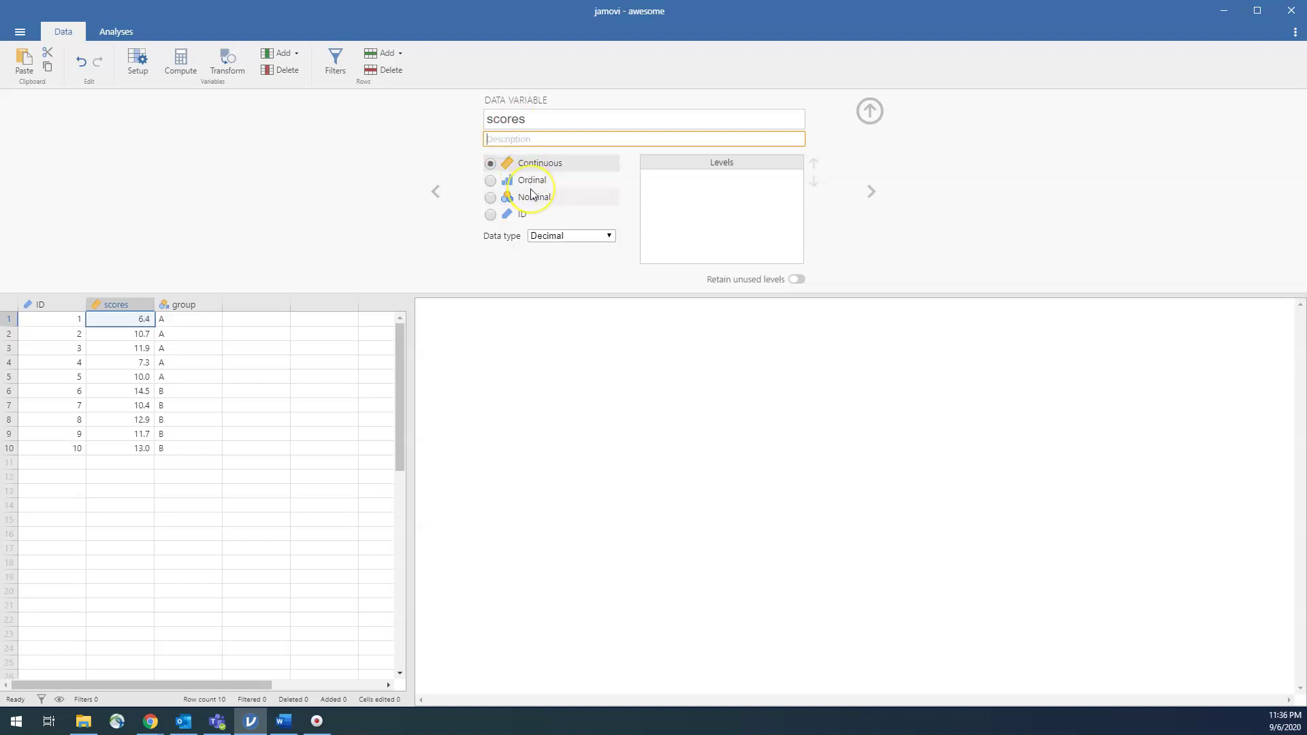
text(Time taken to complete the task)
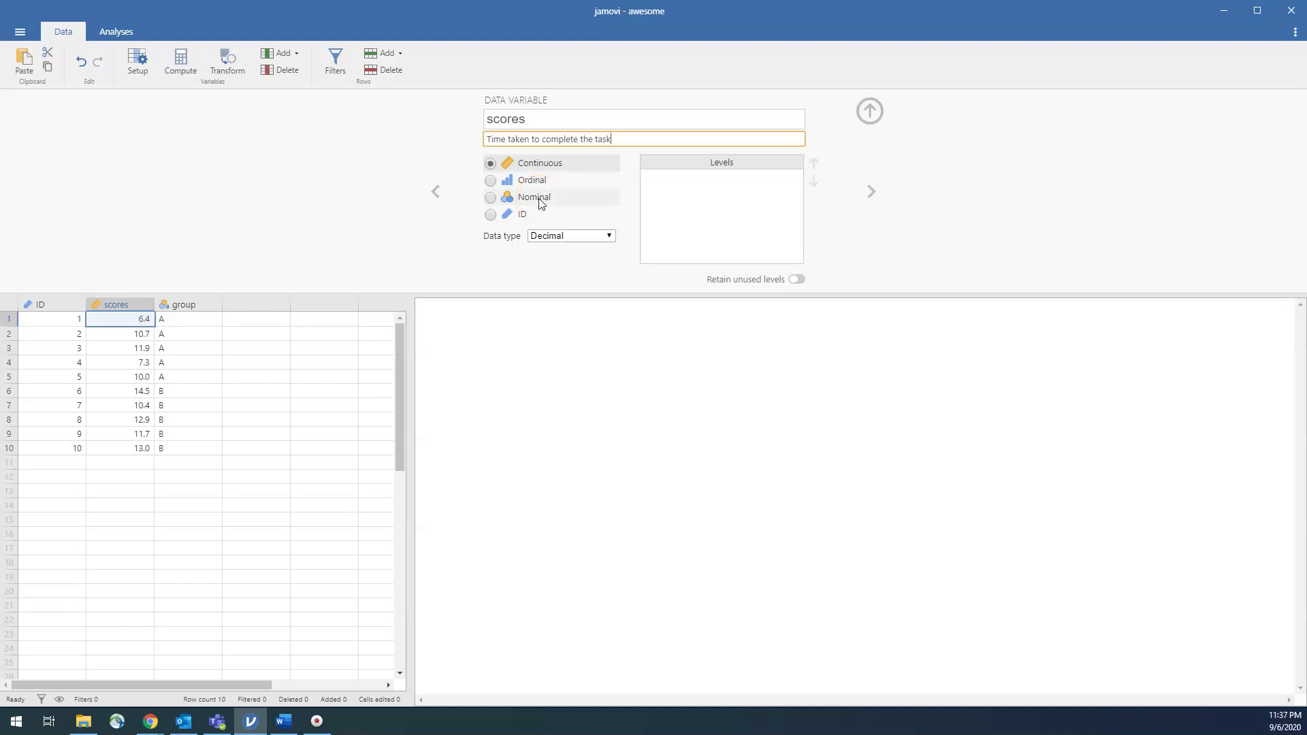
Keep Decimal as the data type of scores and describe the group variable as "Participants' gender".
click(554, 238)
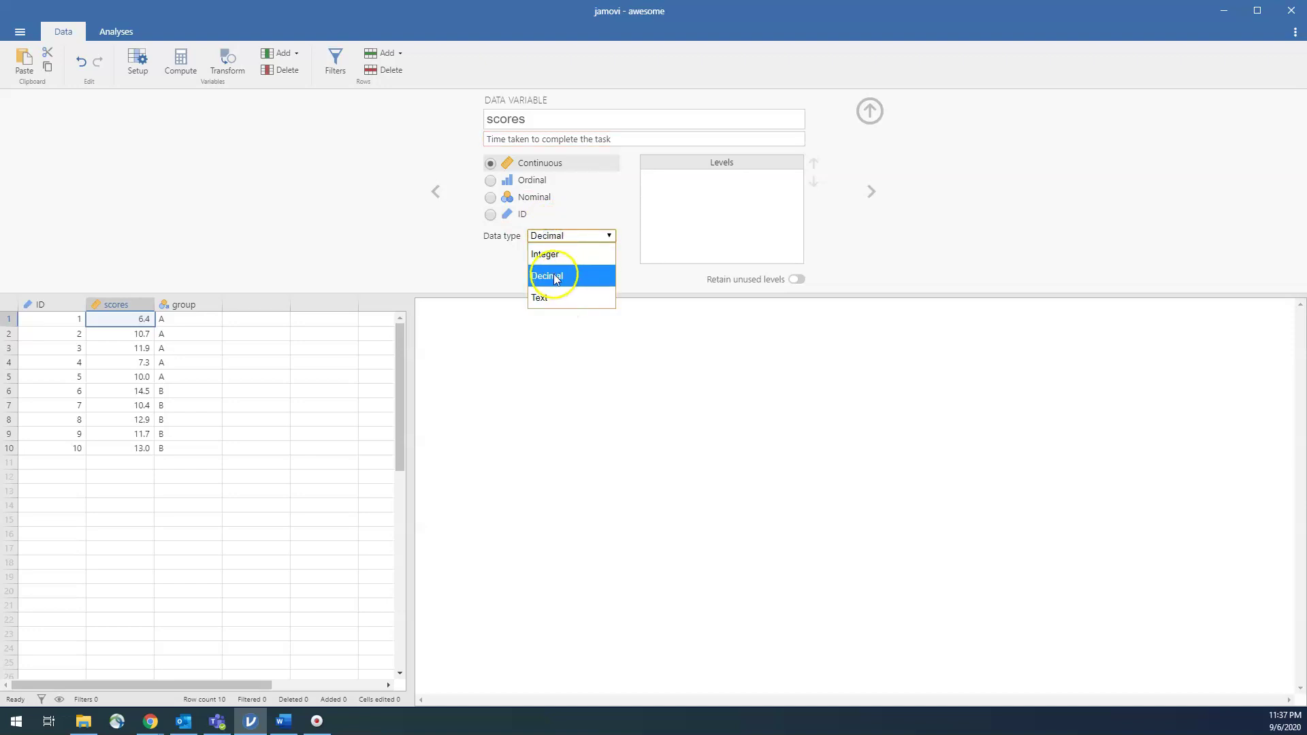
click(556, 277)
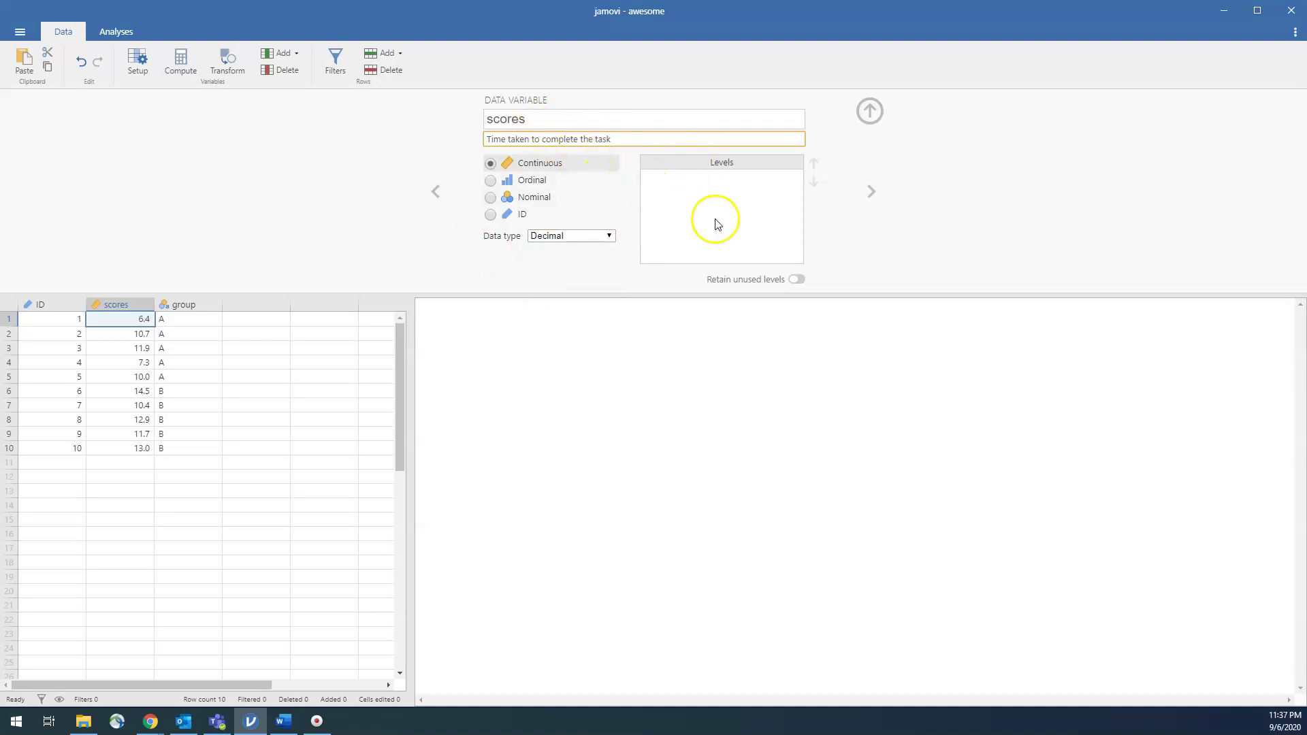
click(872, 194)
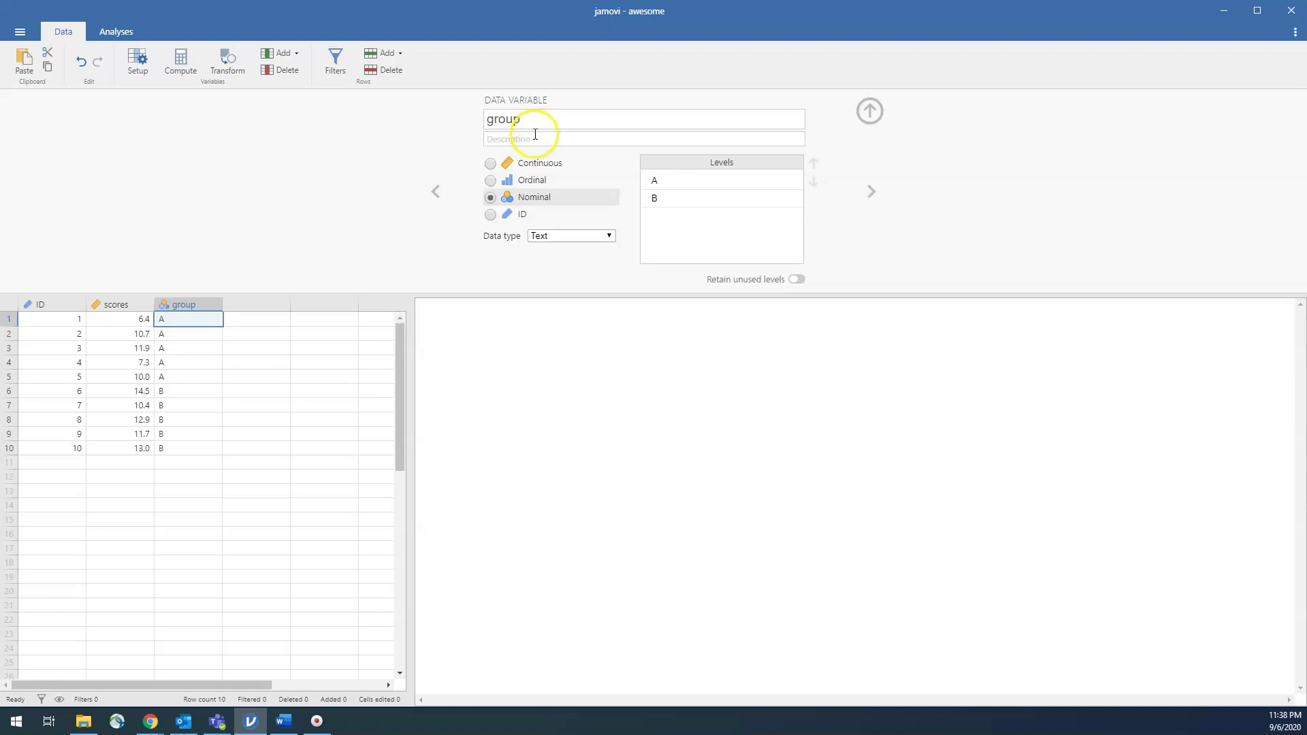
click(535, 138)
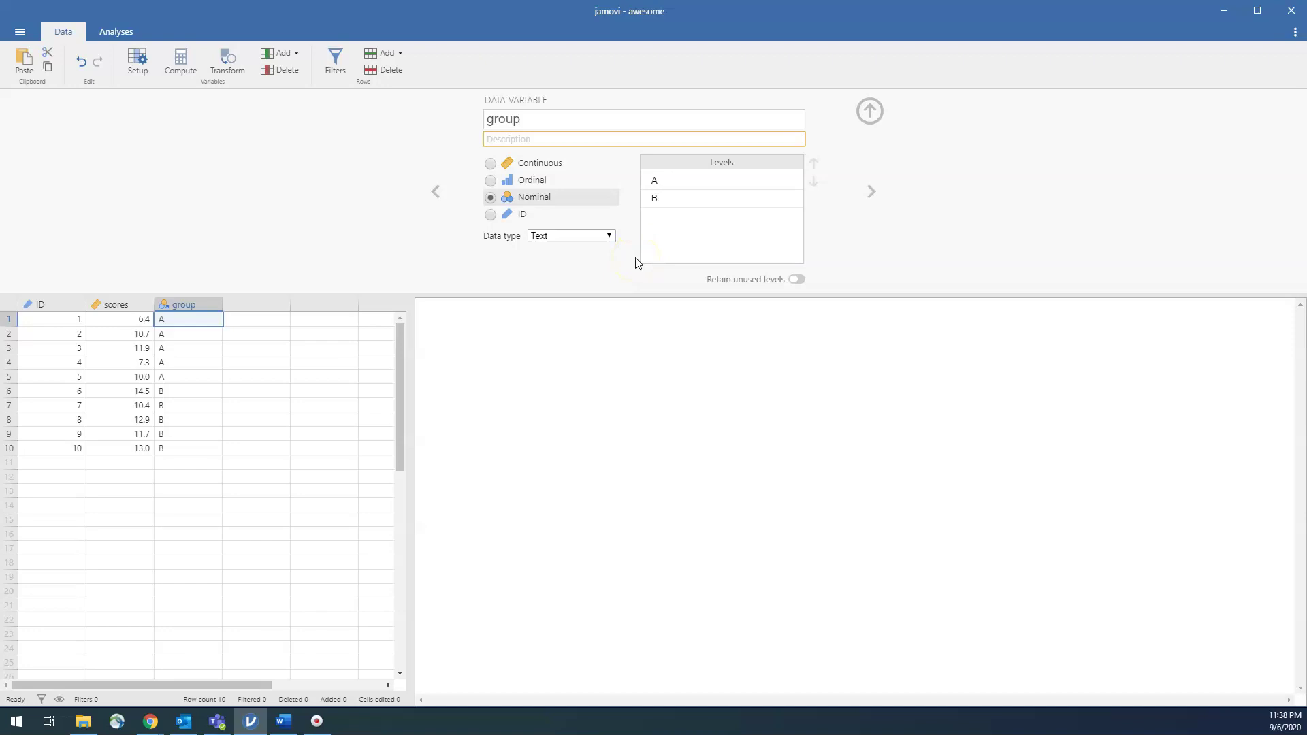
text(Participants' gender)
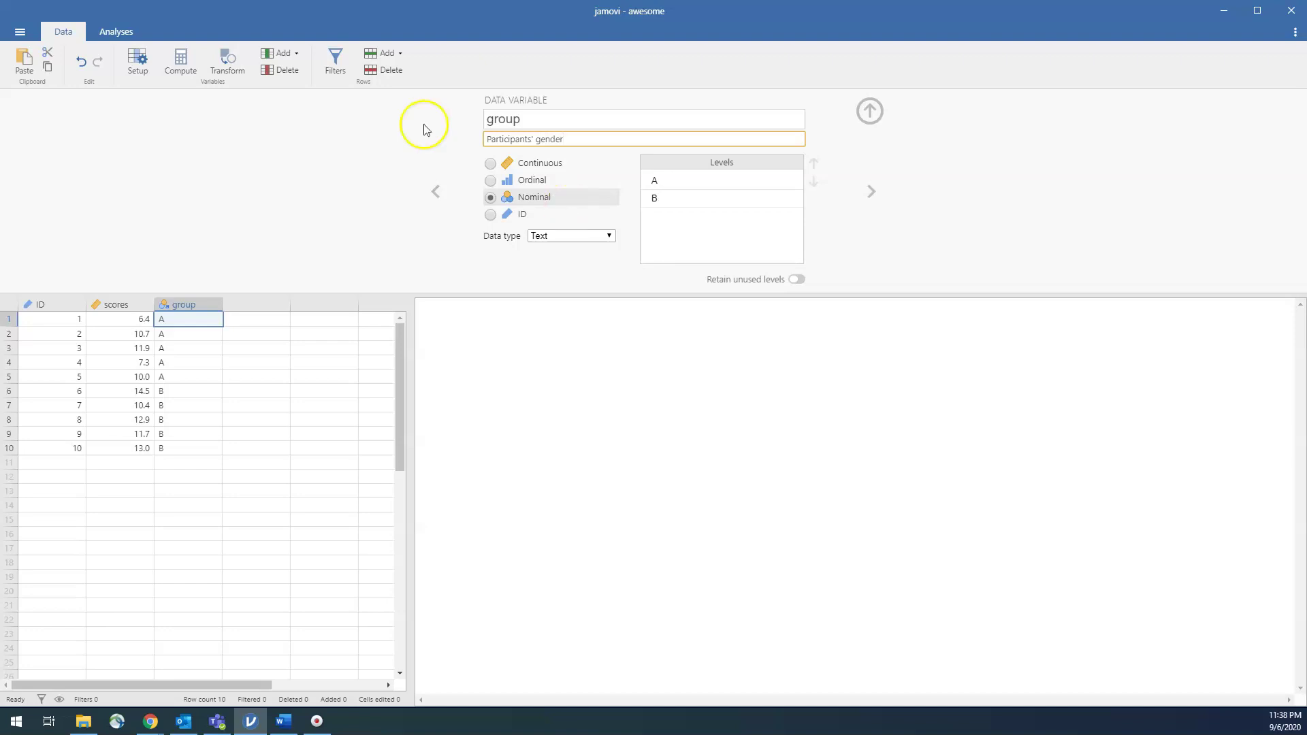
Relabel the group variable's levels, changing A to Male and B to Female.
click(676, 181)
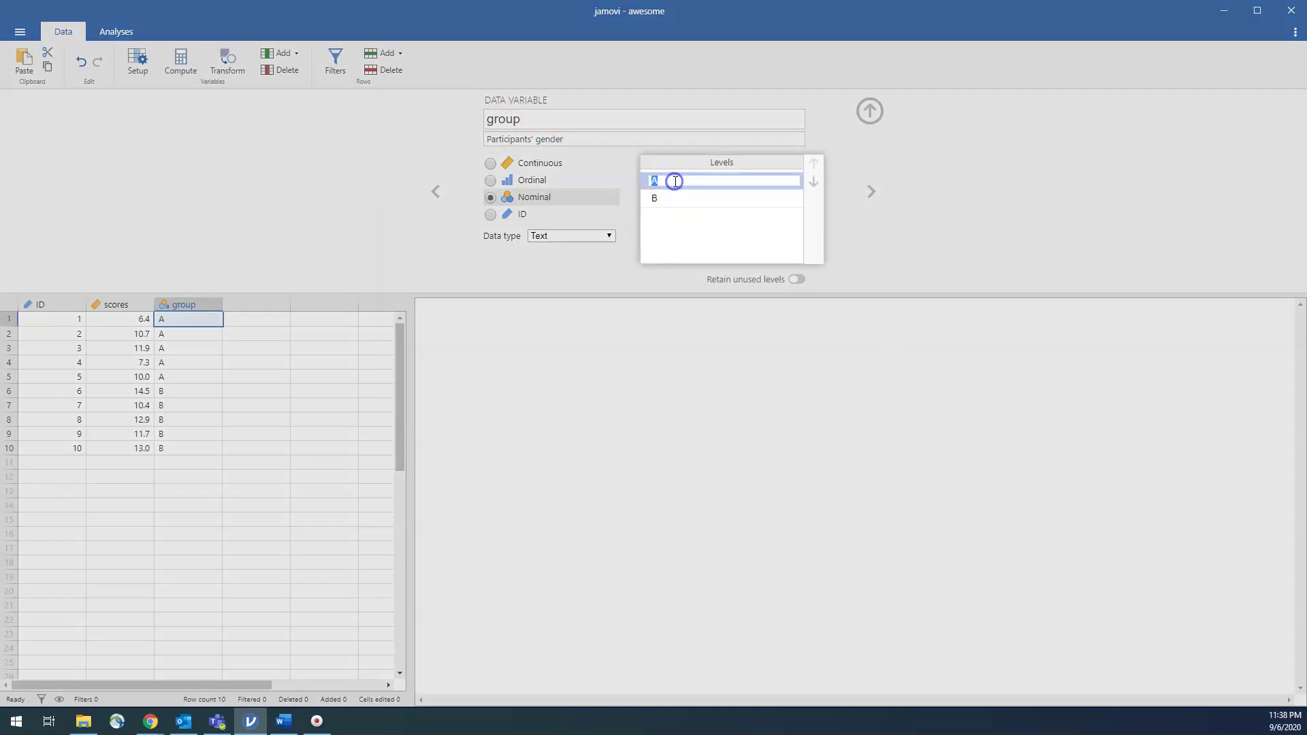
click(671, 183)
text(Male)
key(Tab)
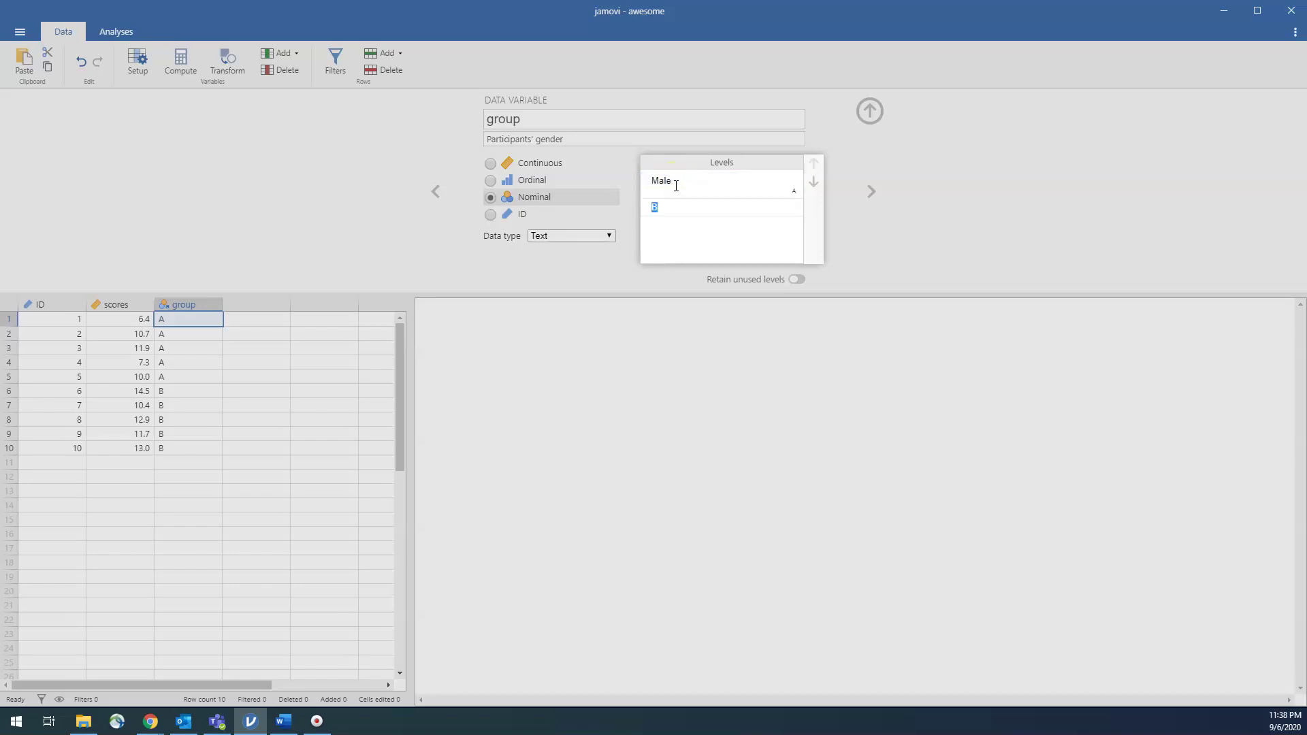
text(Female)
click(983, 261)
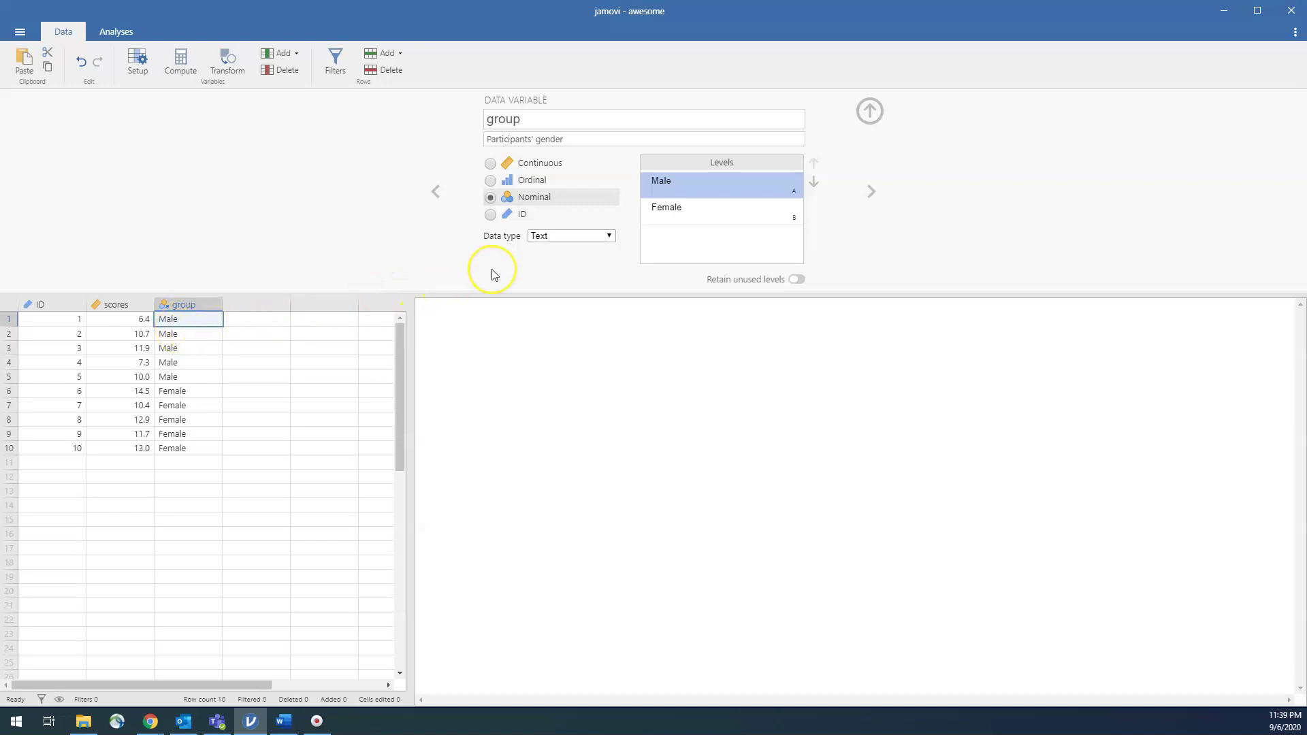
Keep the group variable's measure type as Nominal and close the variable setup.
click(555, 240)
click(538, 200)
click(538, 202)
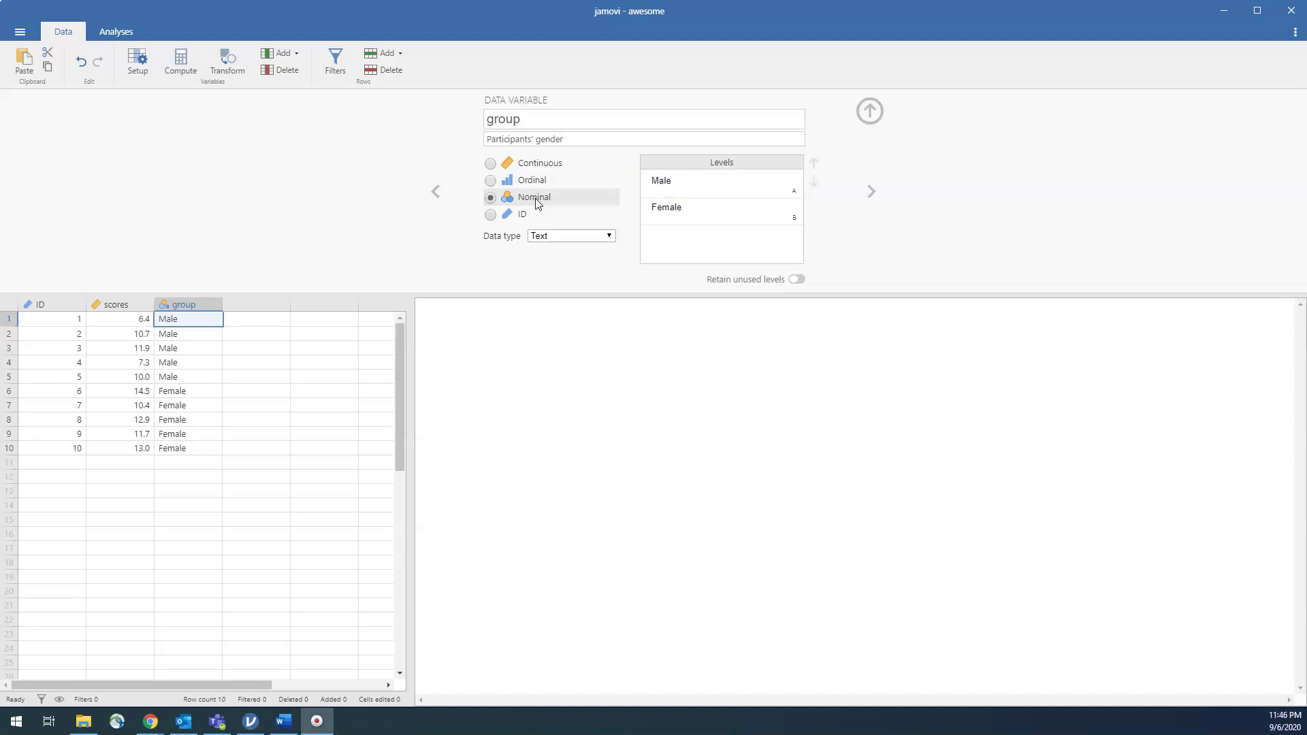
click(442, 329)
click(869, 111)
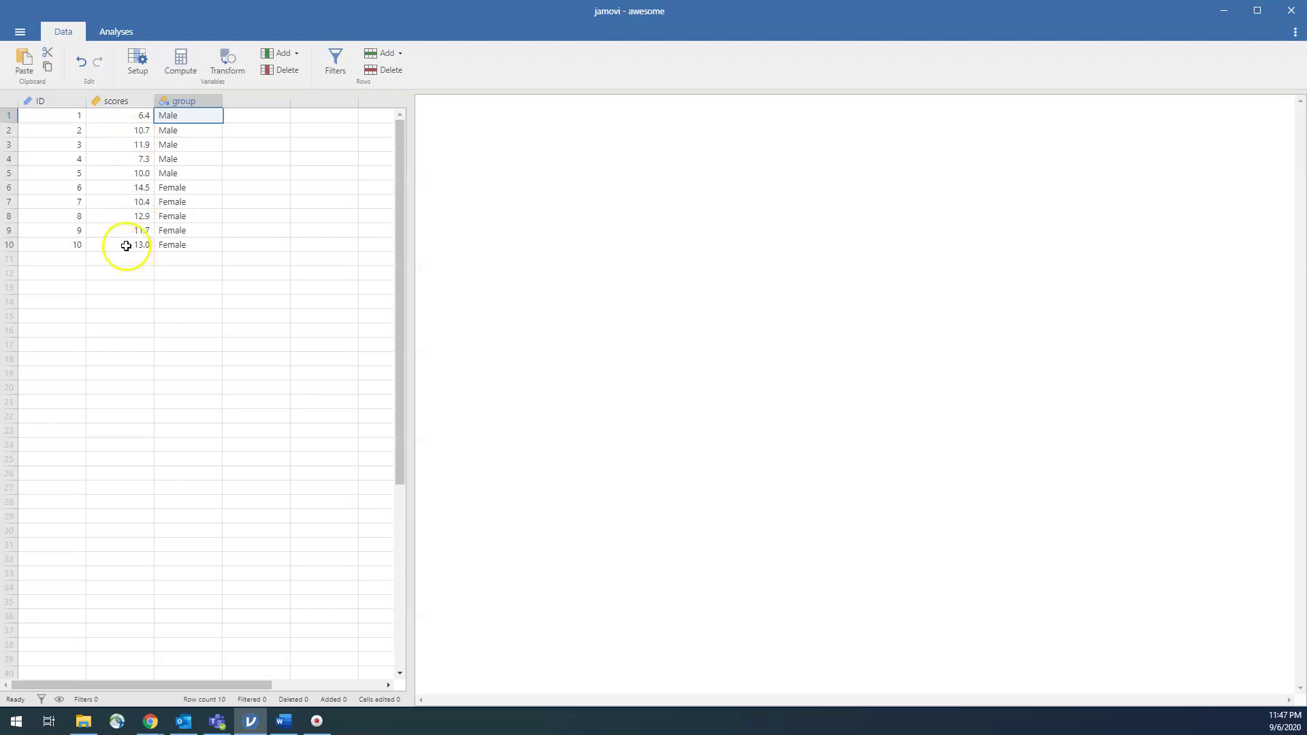
Add a computed variable after the scores column with the formula scores/60.
click(130, 116)
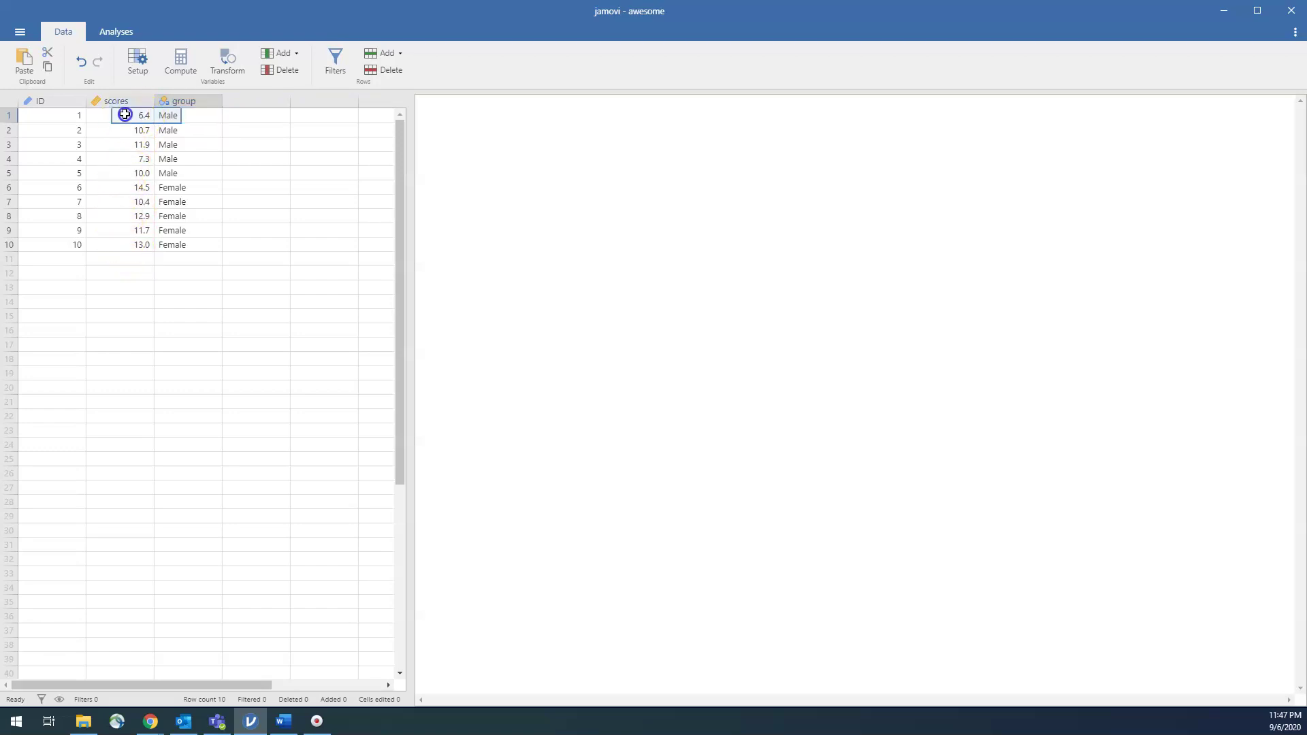
click(181, 65)
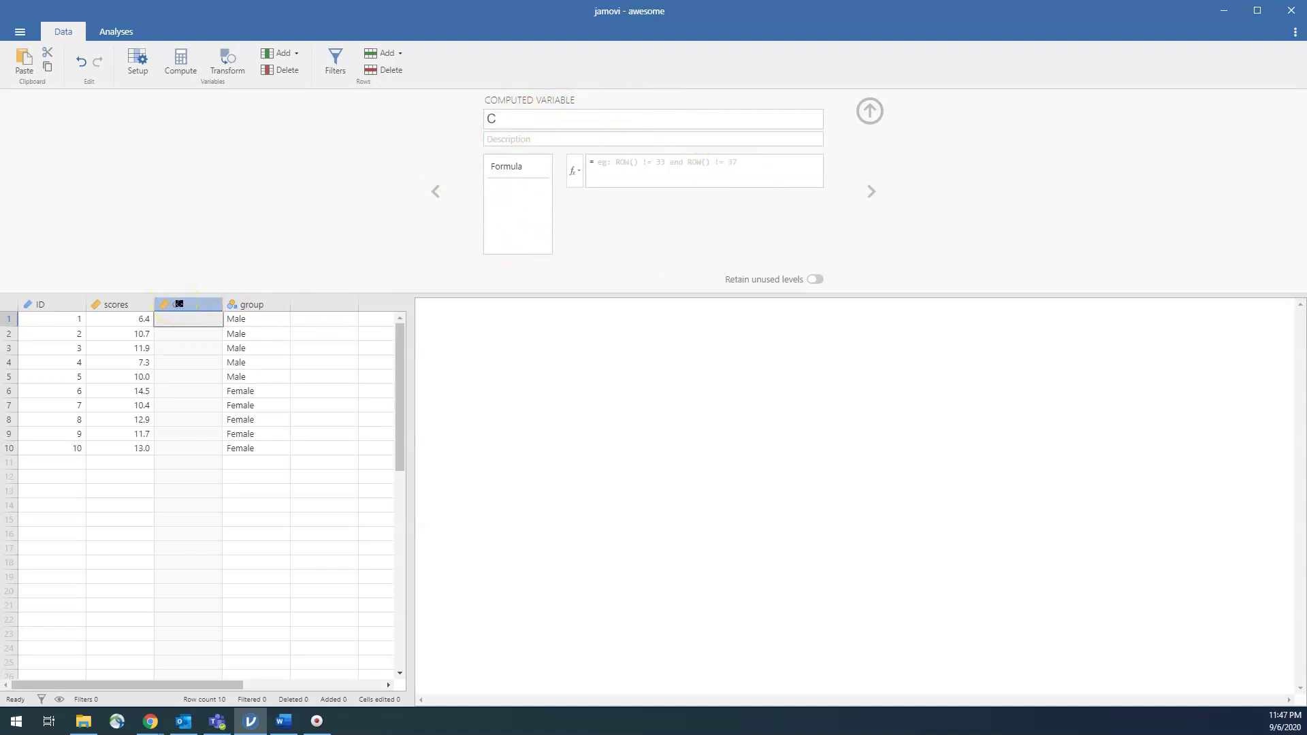
click(599, 166)
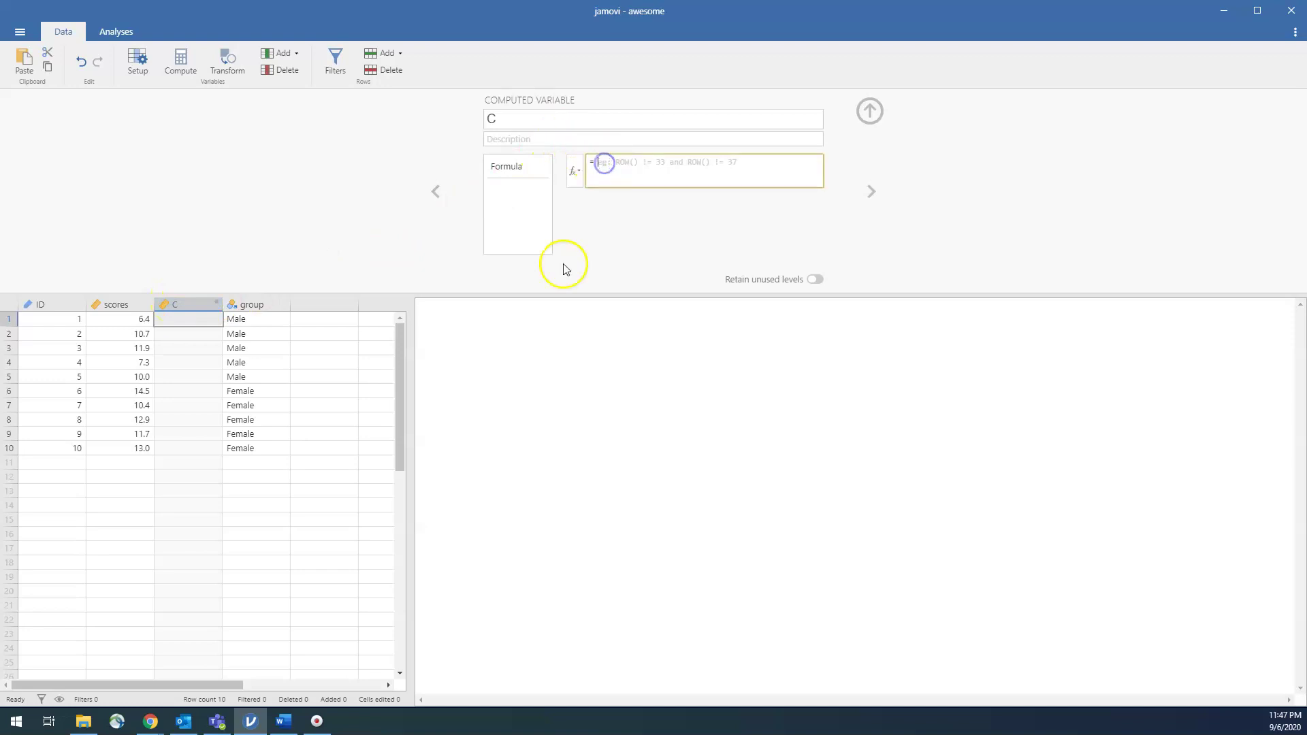
text(scores)
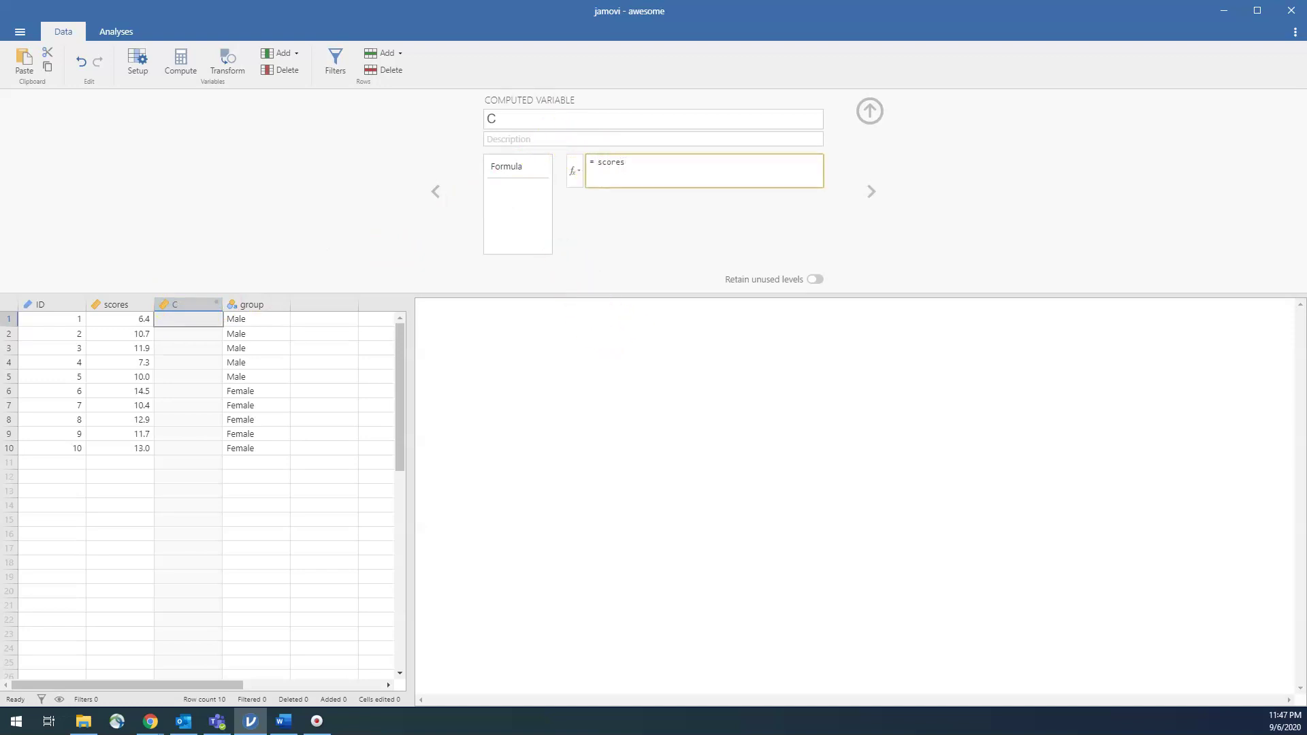
click(596, 162)
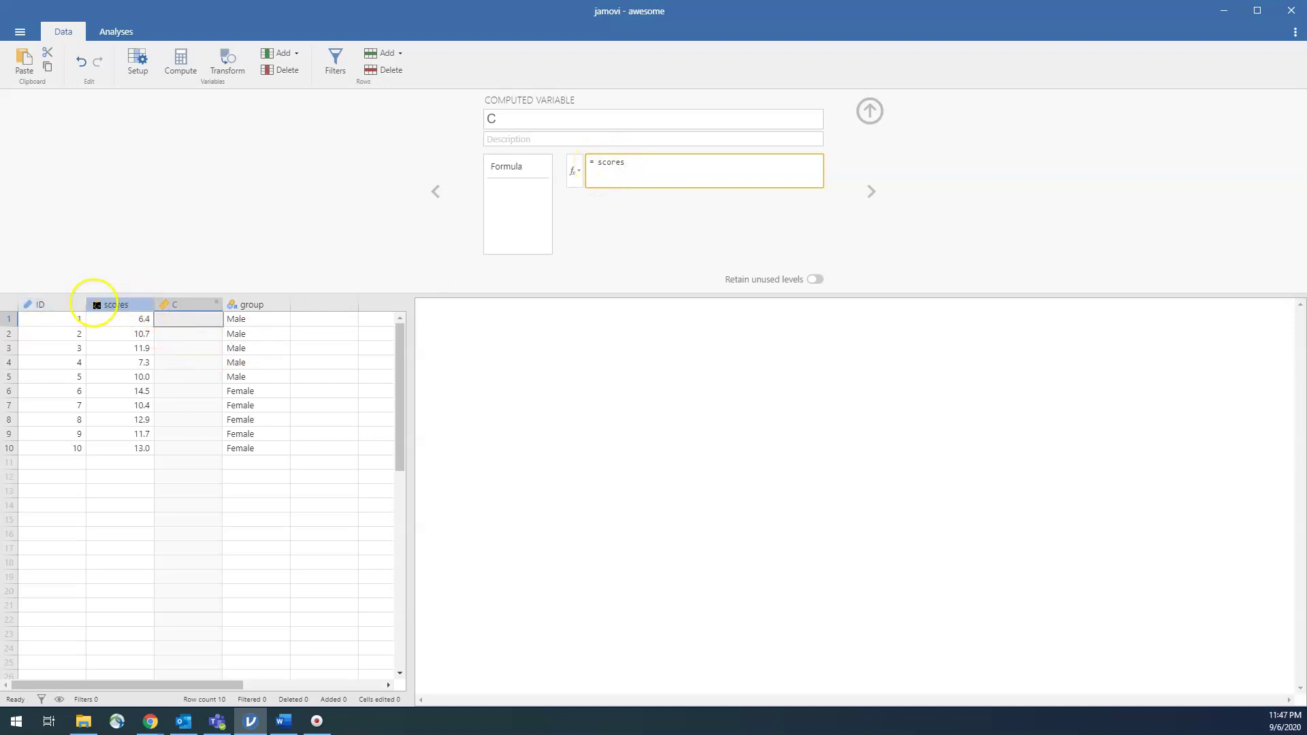
click(645, 203)
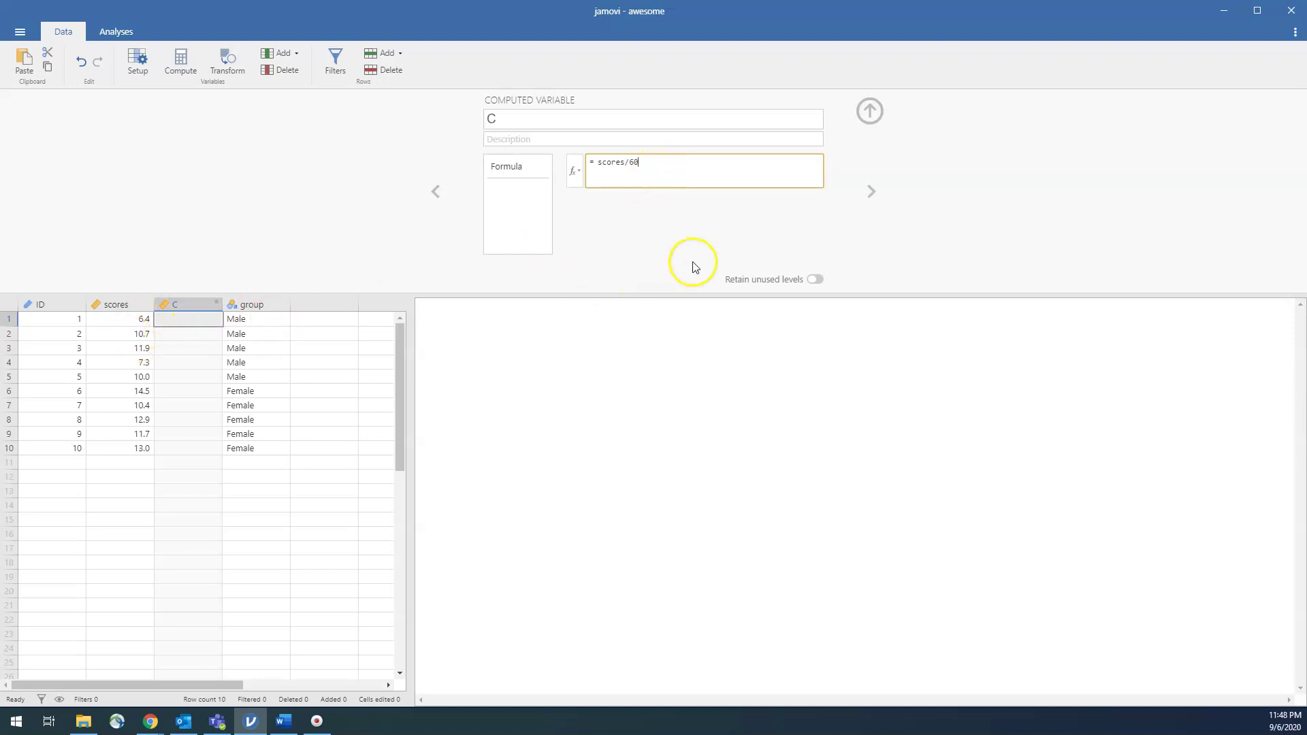
Name the computed variable Time2, give it a description and close its setup.
double_click(484, 119)
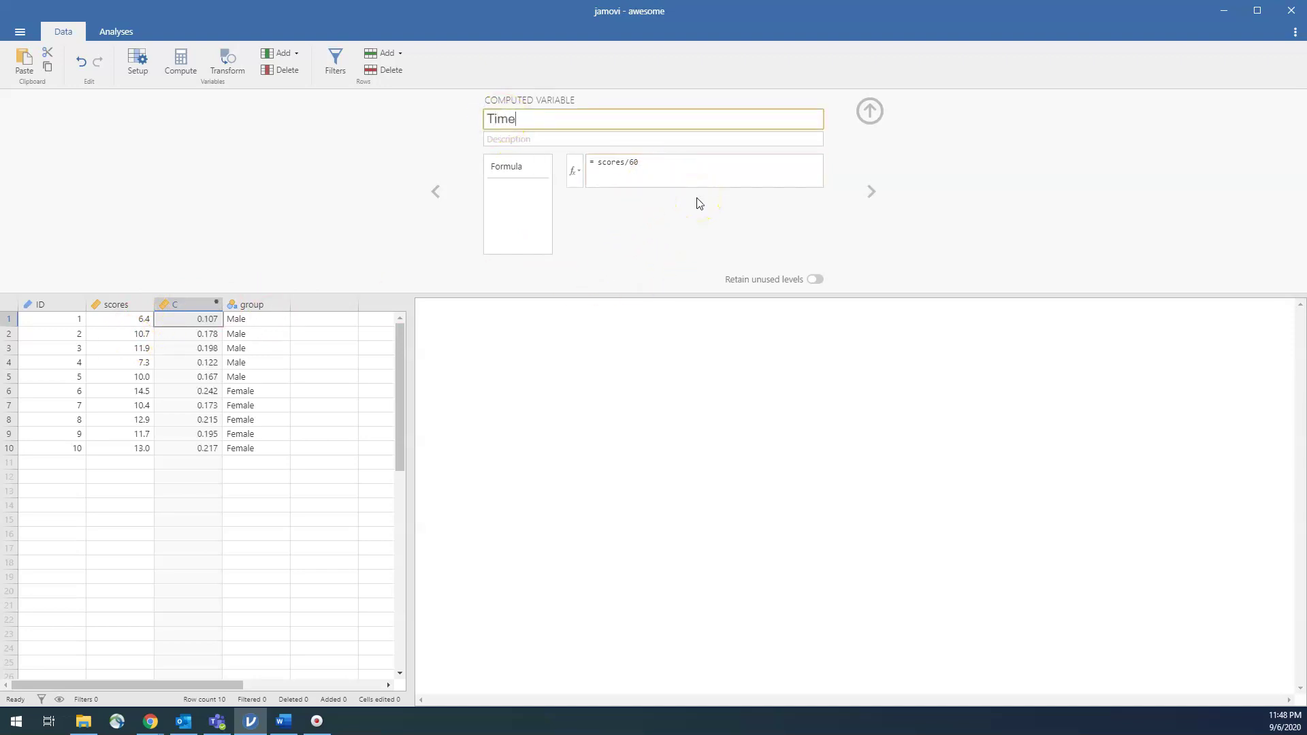
key(Tab)
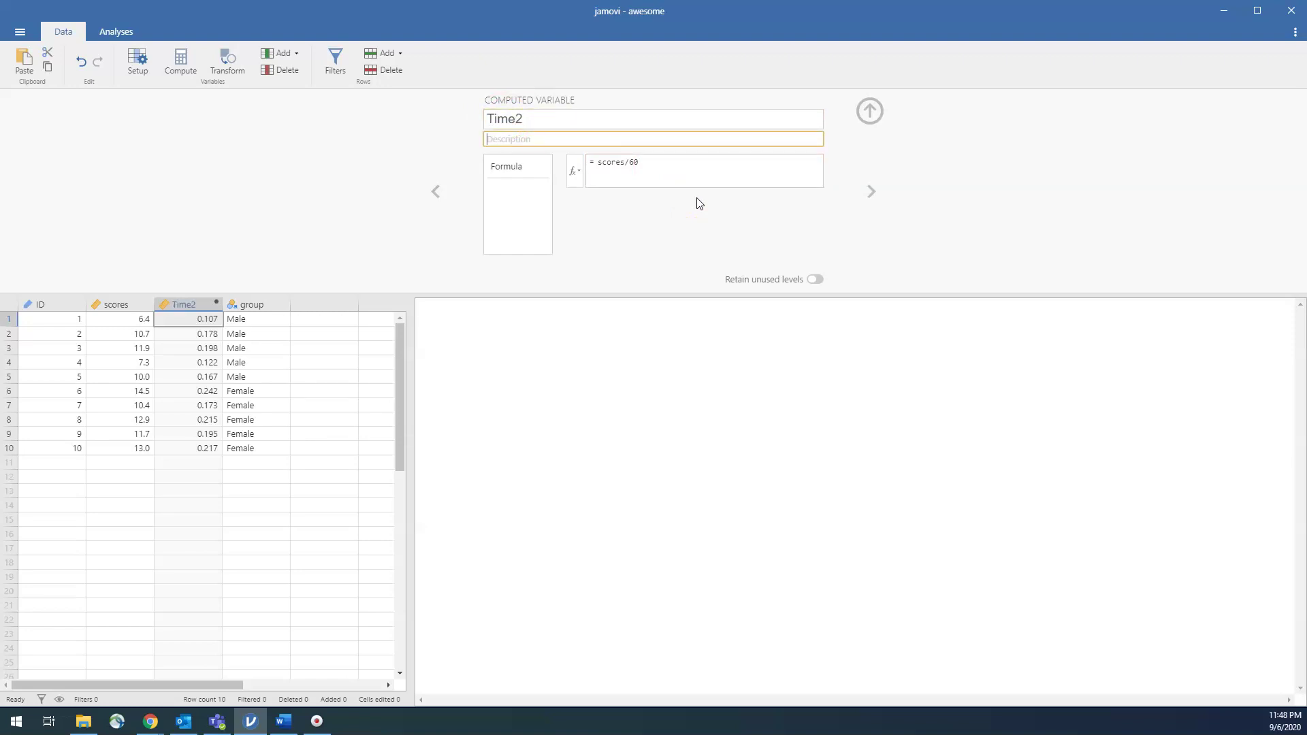
text(T)
click(871, 112)
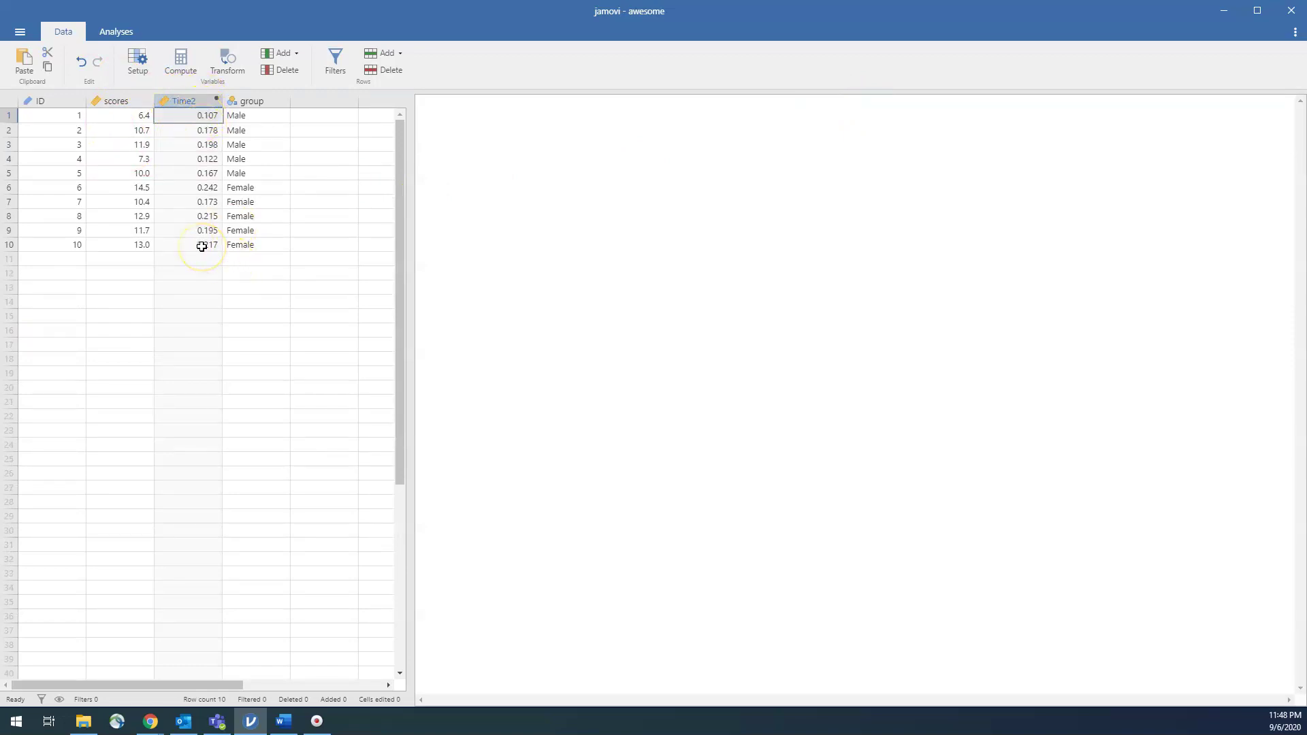
Try to delete the row 5 value in the computed Time2 column.
click(193, 158)
click(188, 176)
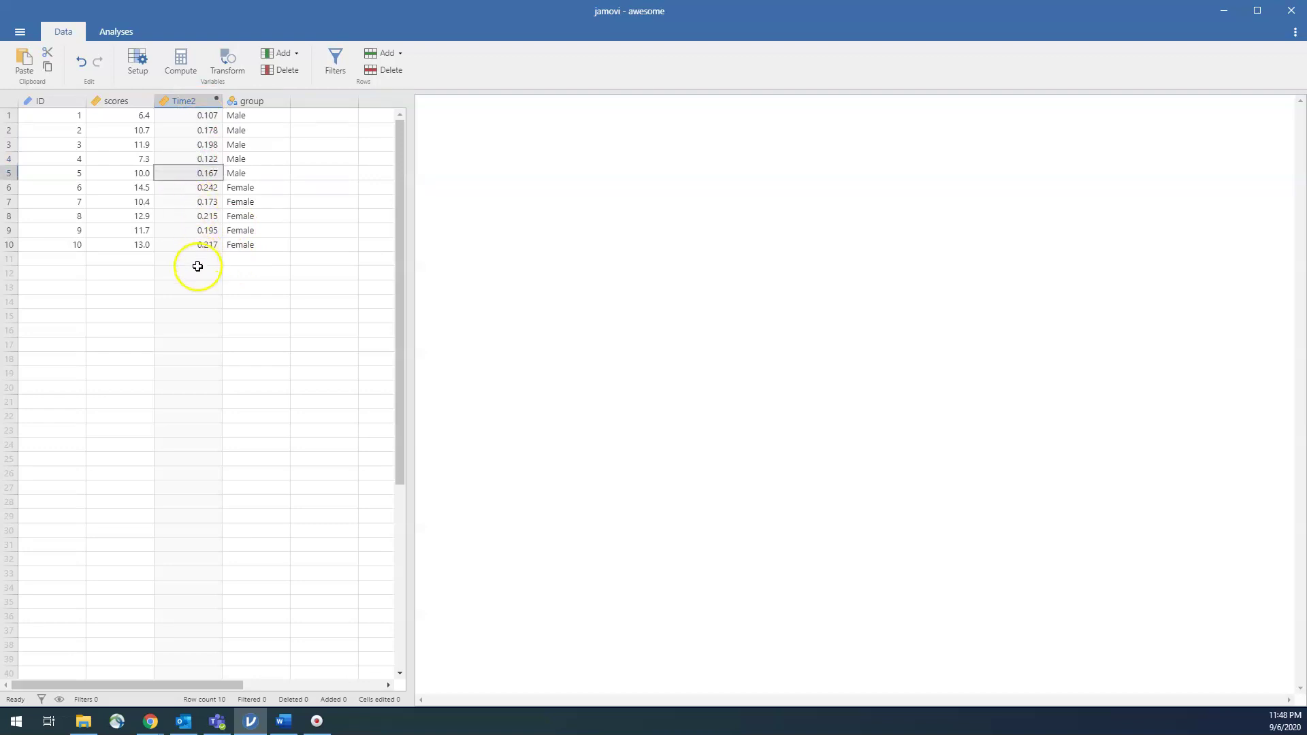
key(Delete)
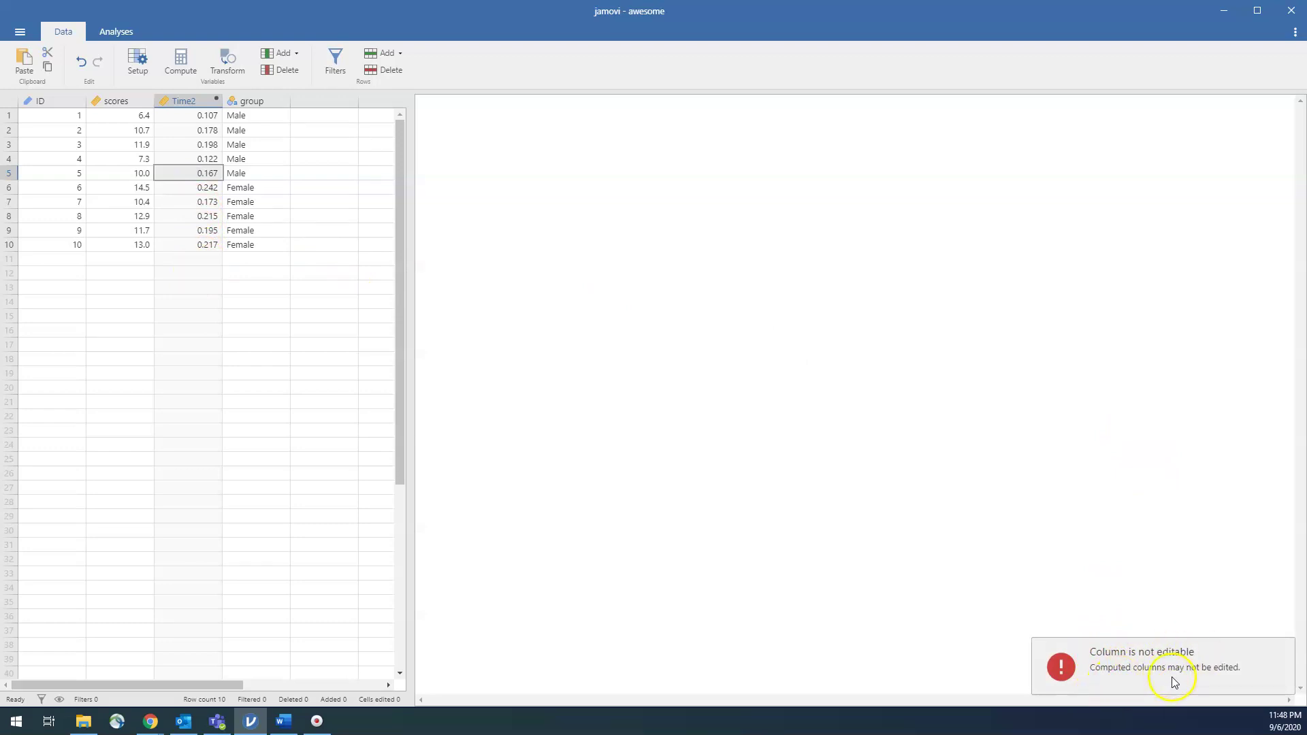
Change the row 4 value of scores to 8 and undo the edit.
click(134, 156)
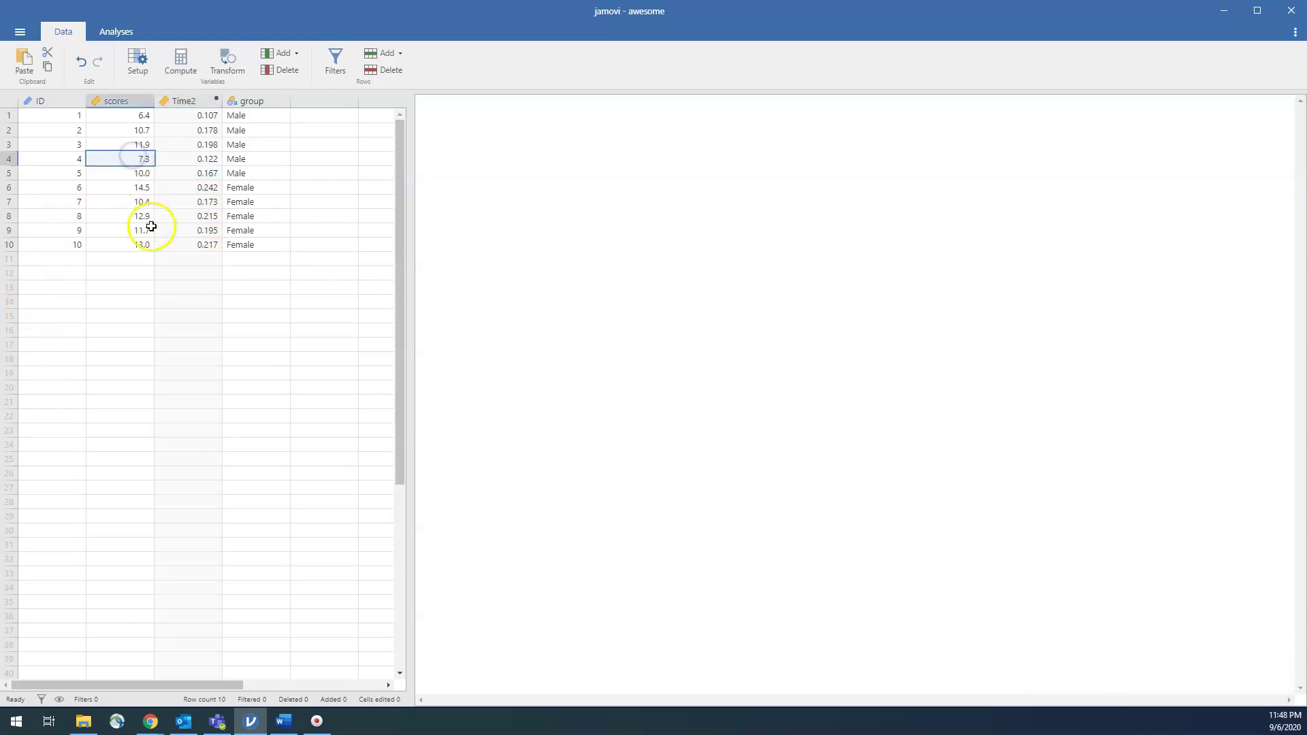
key(BackSpace)
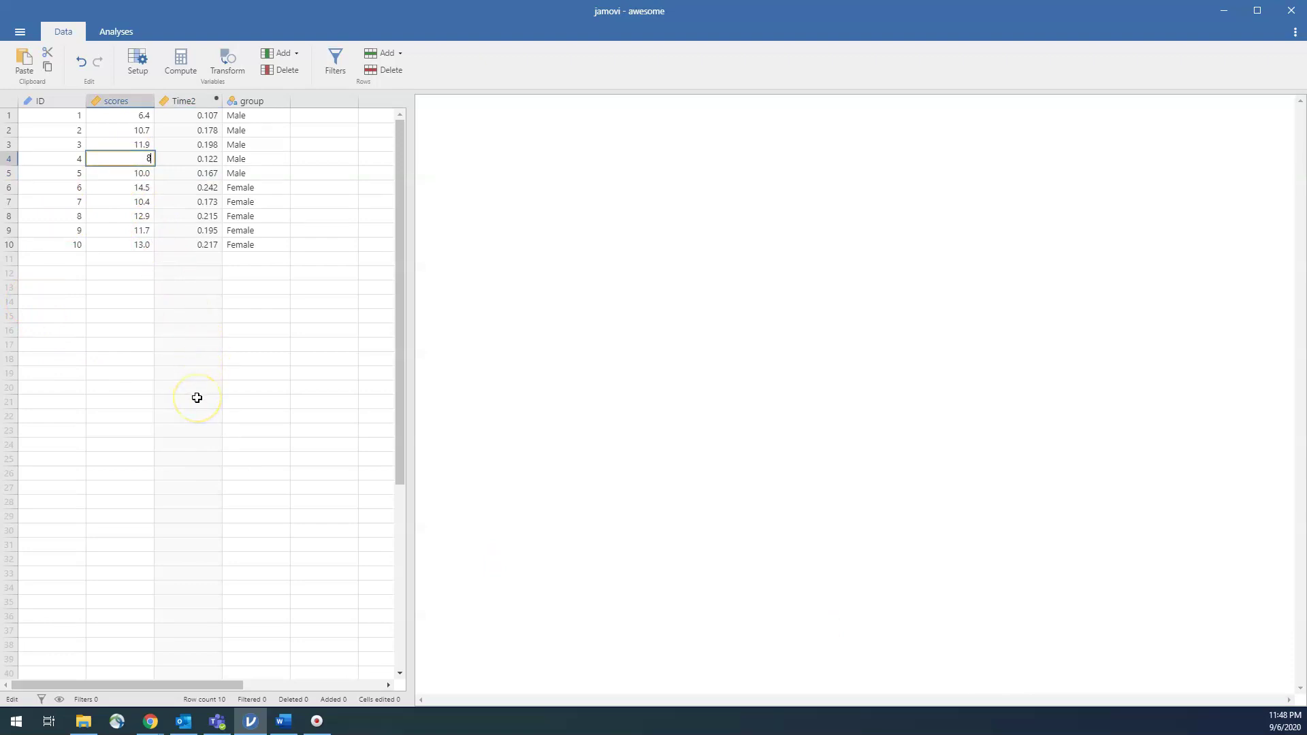
key(Return)
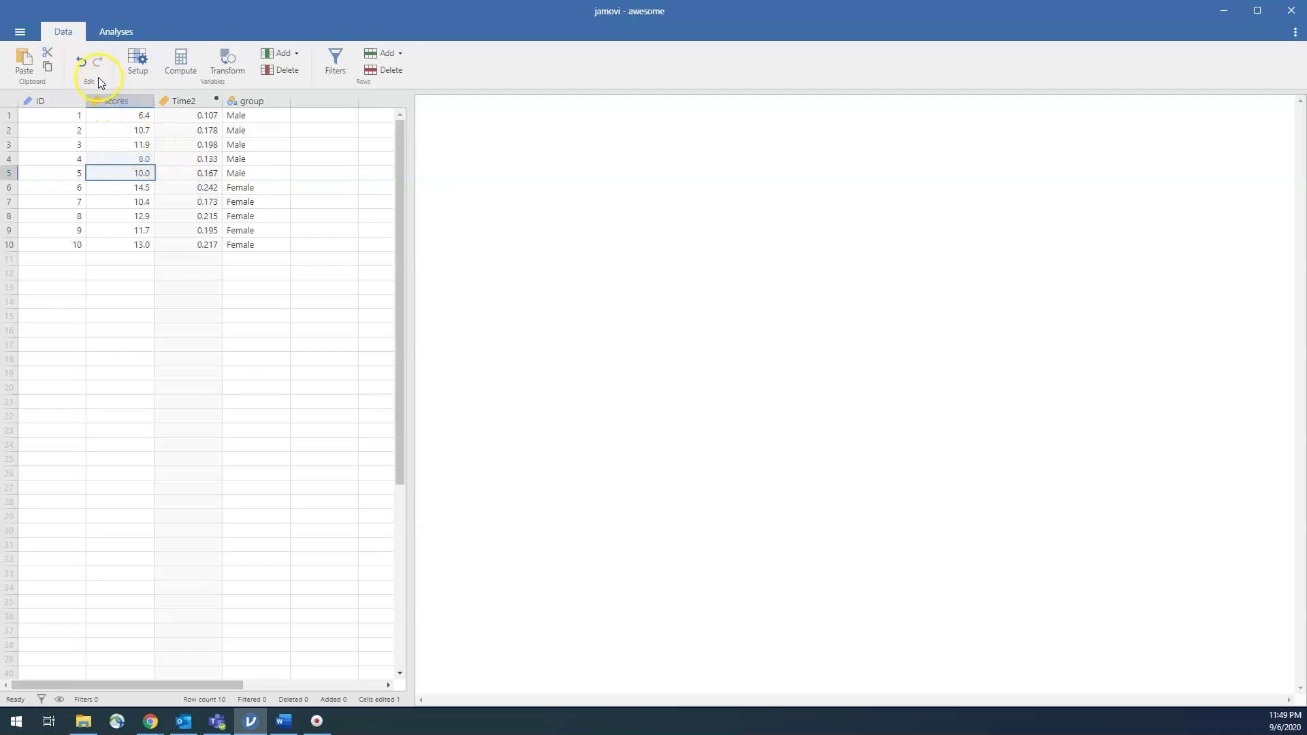
click(76, 64)
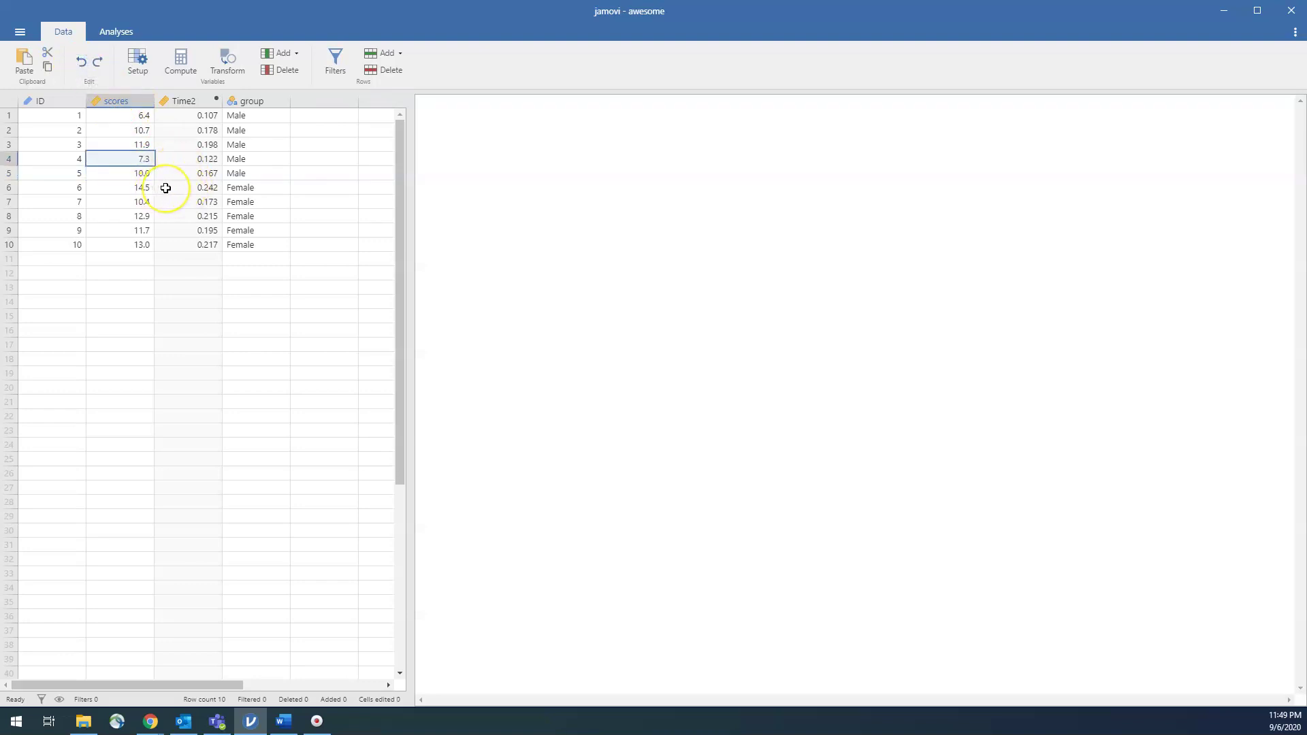
Create a transformed variable from scores, look through its source variable and transform options, and close its setup.
click(230, 68)
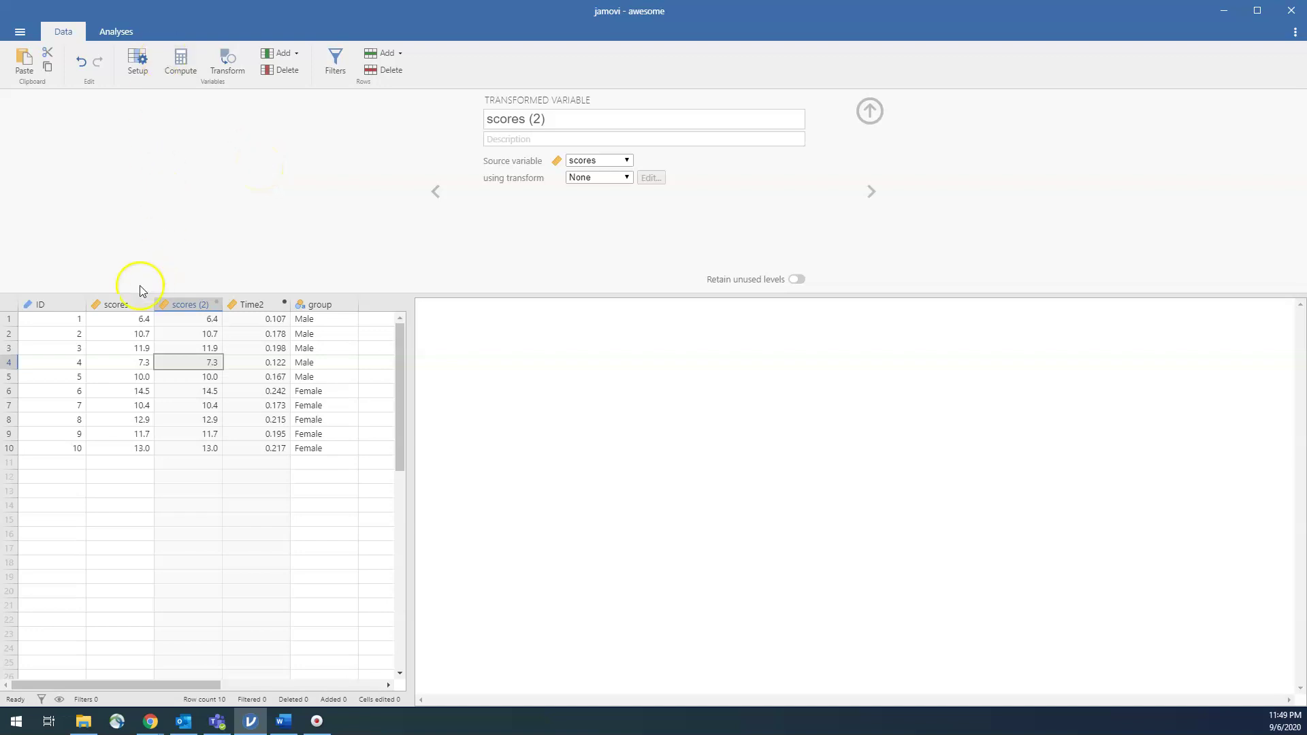
click(589, 162)
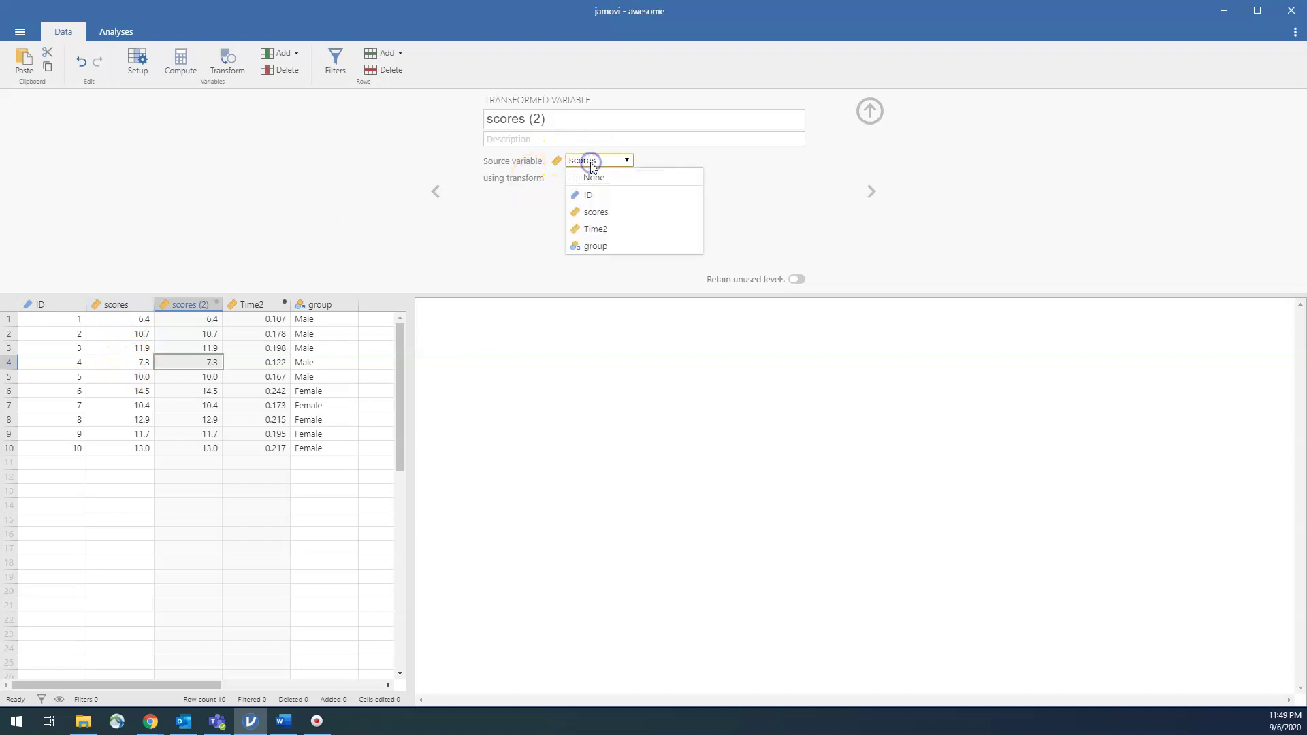
click(590, 161)
click(587, 181)
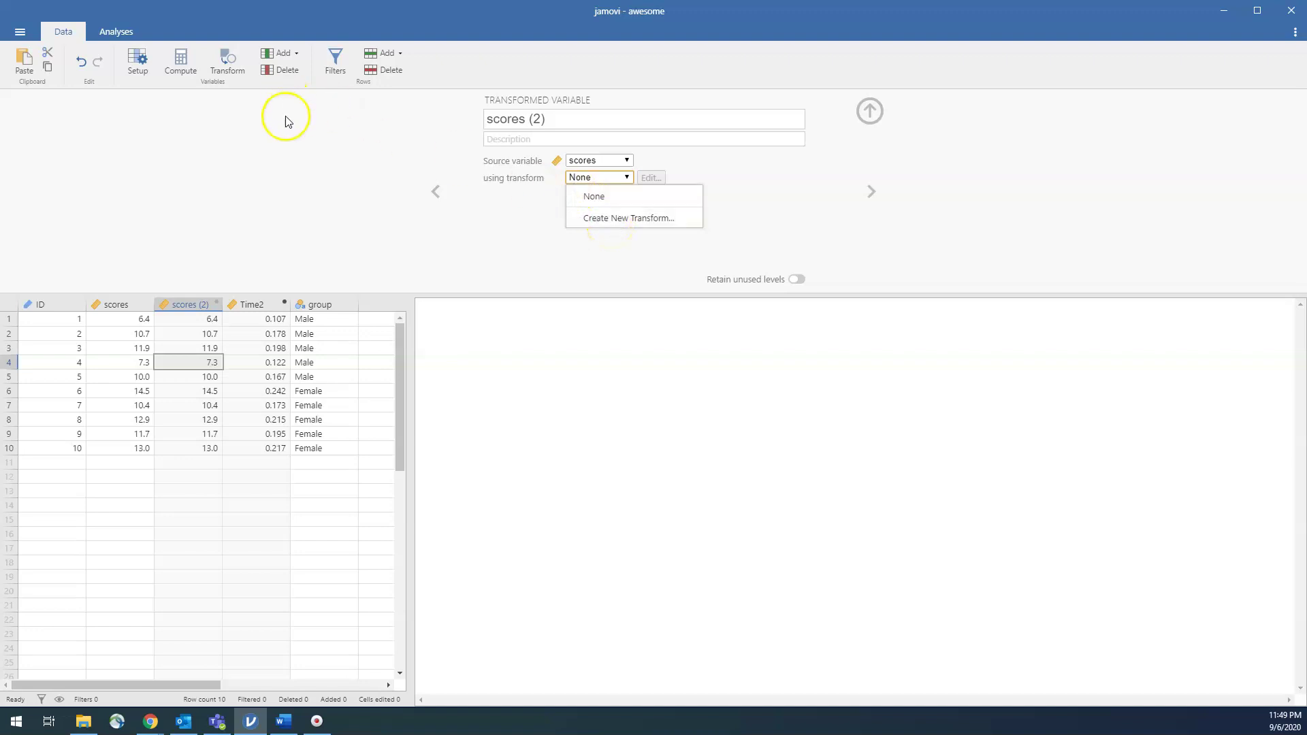
click(870, 109)
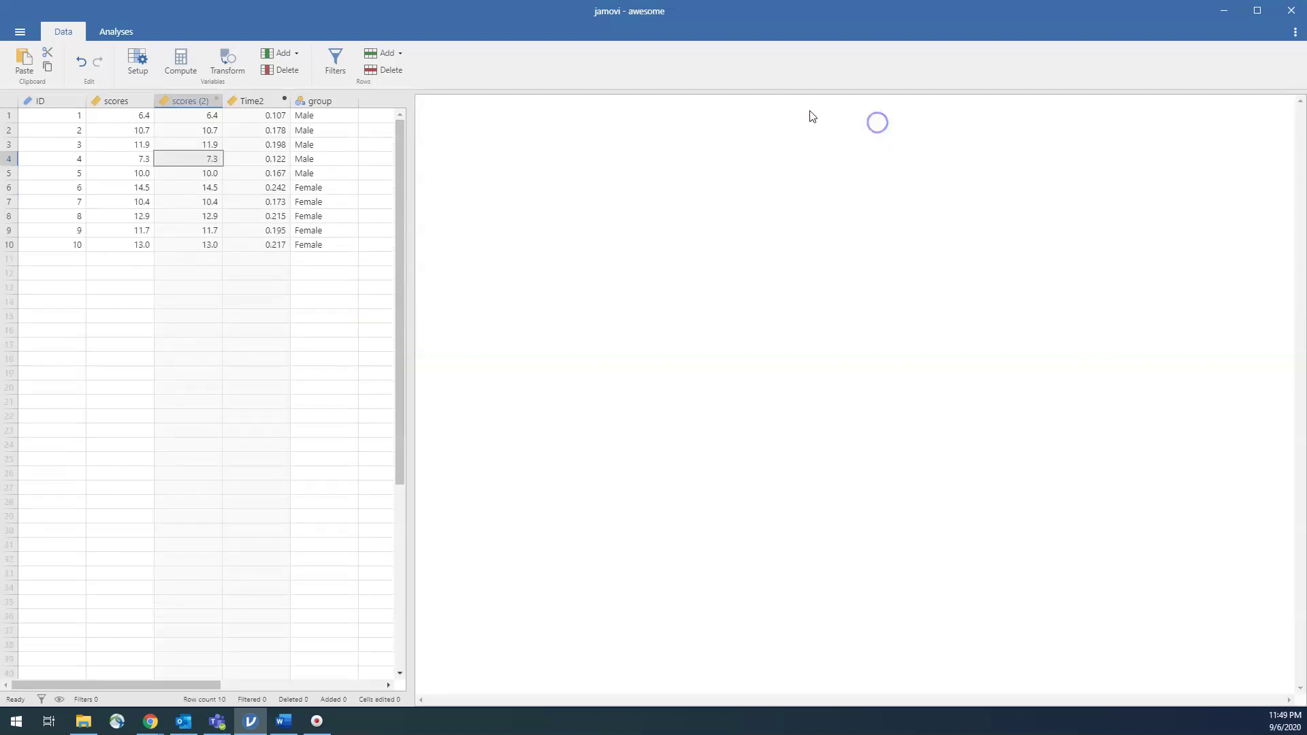
Delete the transformed scores (2) column from the data set.
click(205, 102)
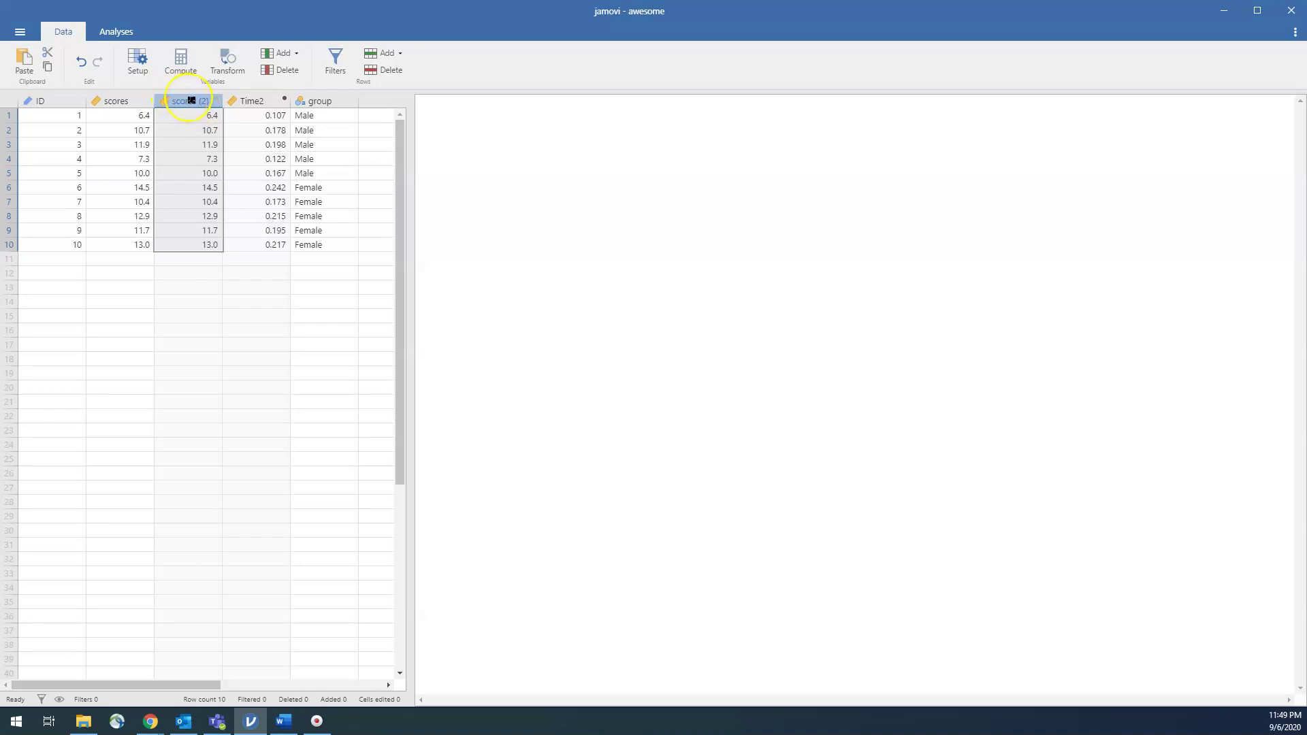
click(286, 70)
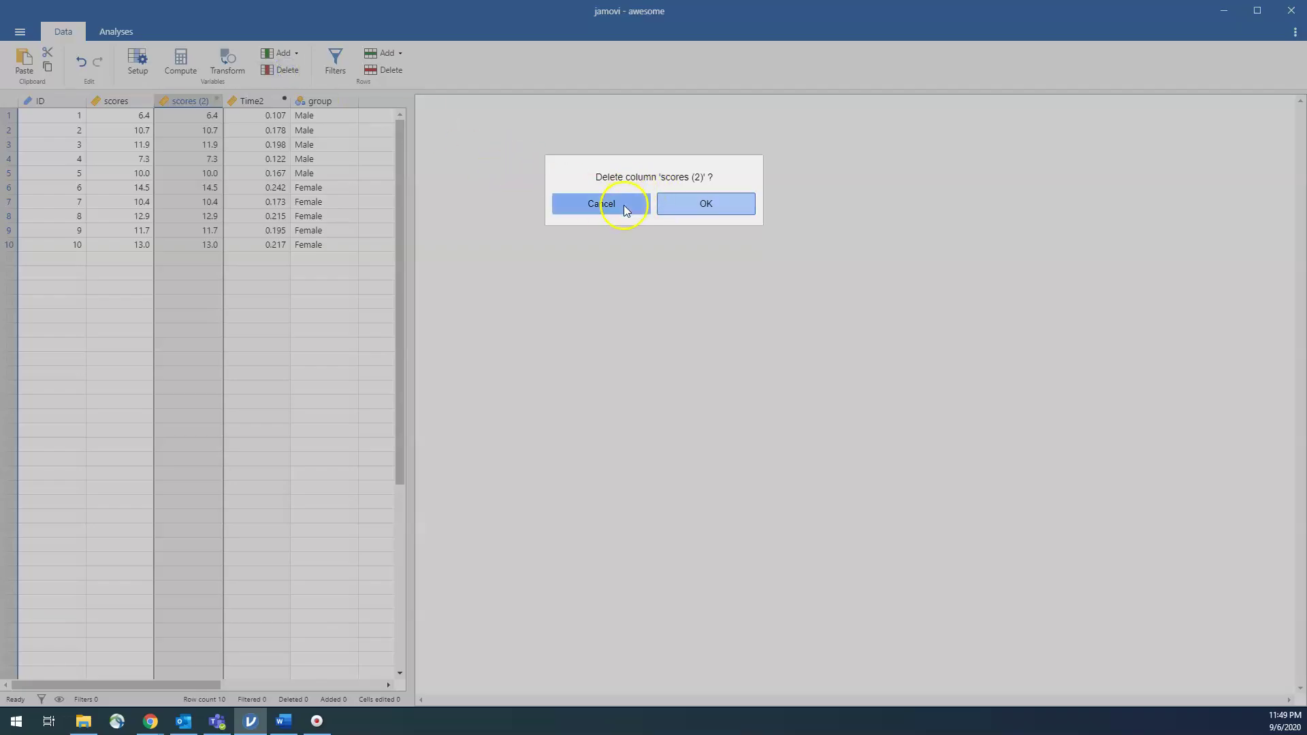
click(702, 204)
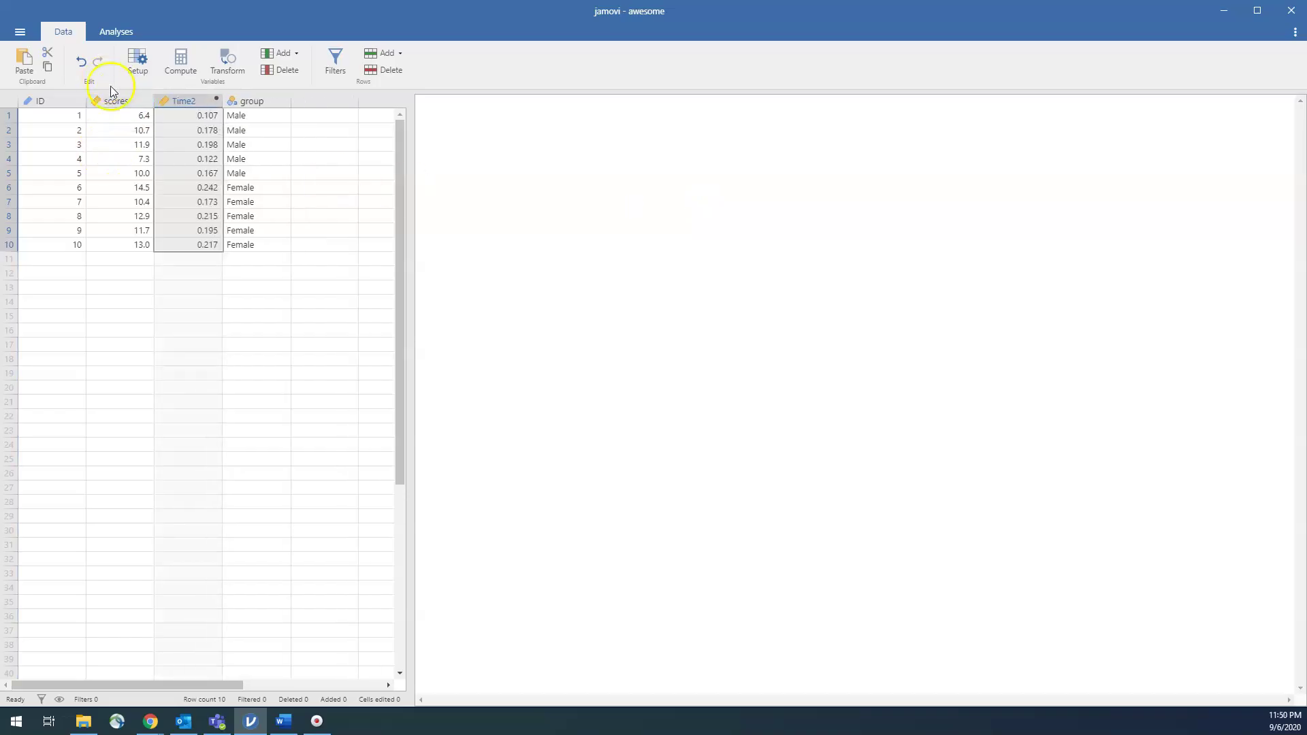
Insert a new data variable between the scores and Time2 columns.
click(297, 54)
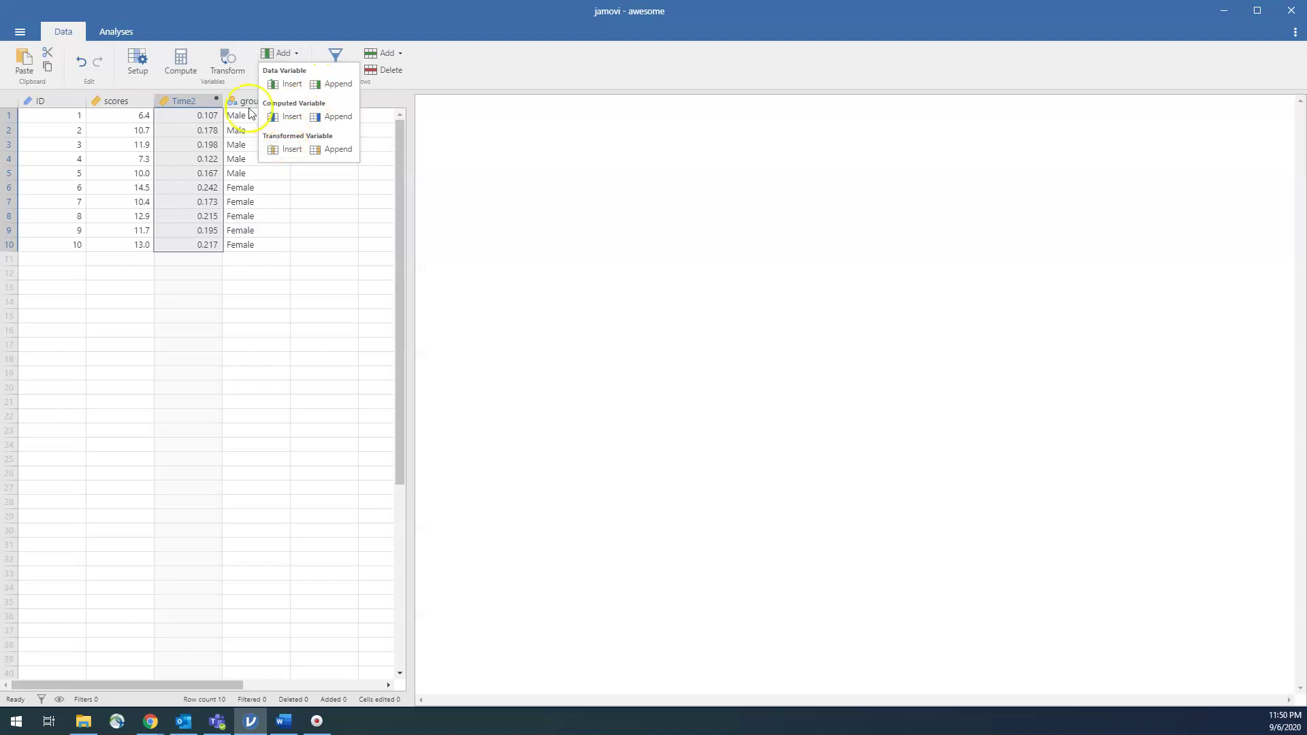
click(181, 63)
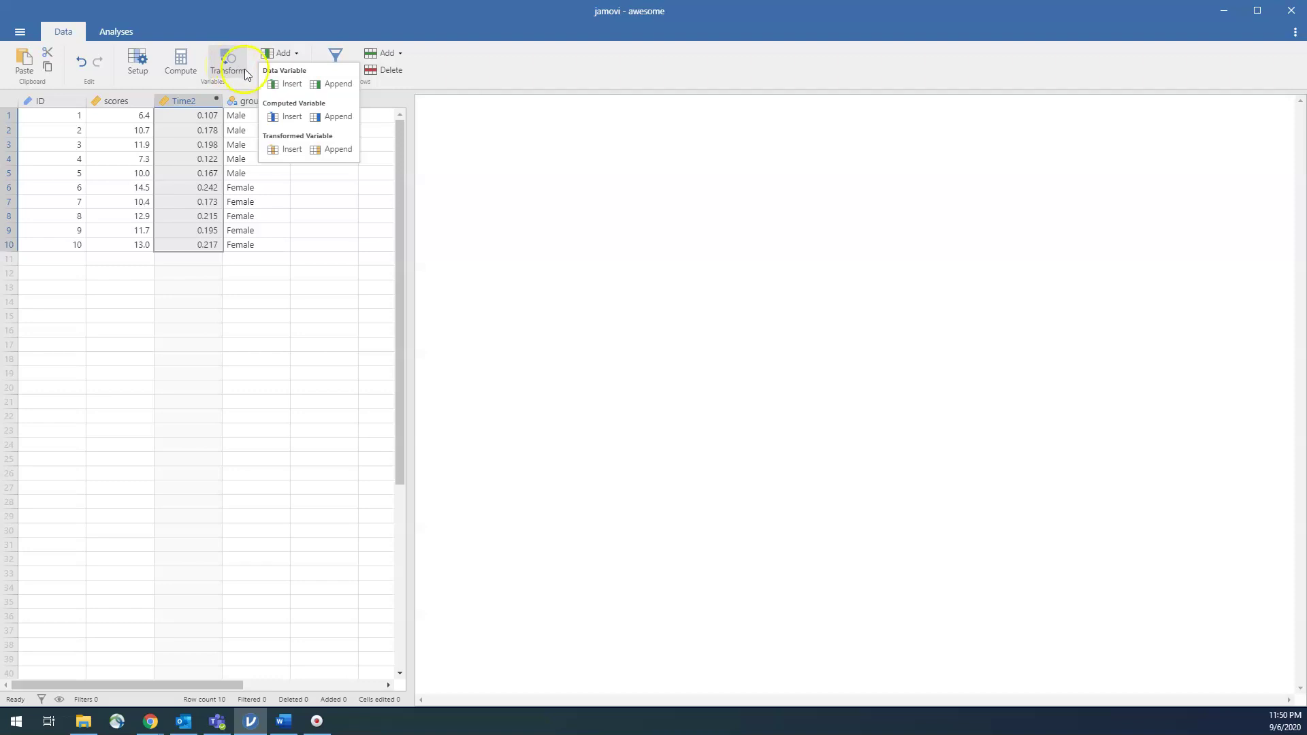
click(285, 83)
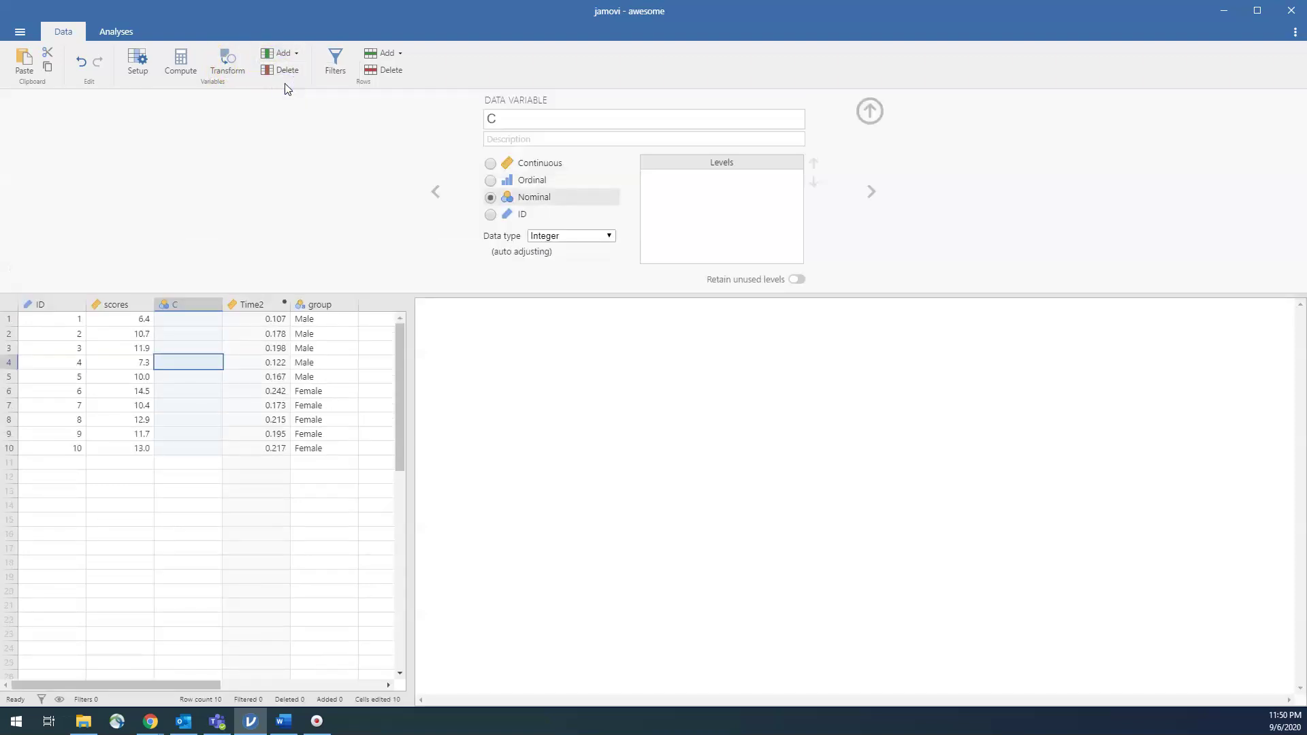
Fill rows 1 to 10 of variable C with the values 5, 4, 6, 3, 4, 5, 6, 3, 2 and 4.
click(181, 319)
text(5)
key(Return)
text(4)
key(Return)
text(6 3 4 5 6 3 2 4)
key(Return)
text(5)
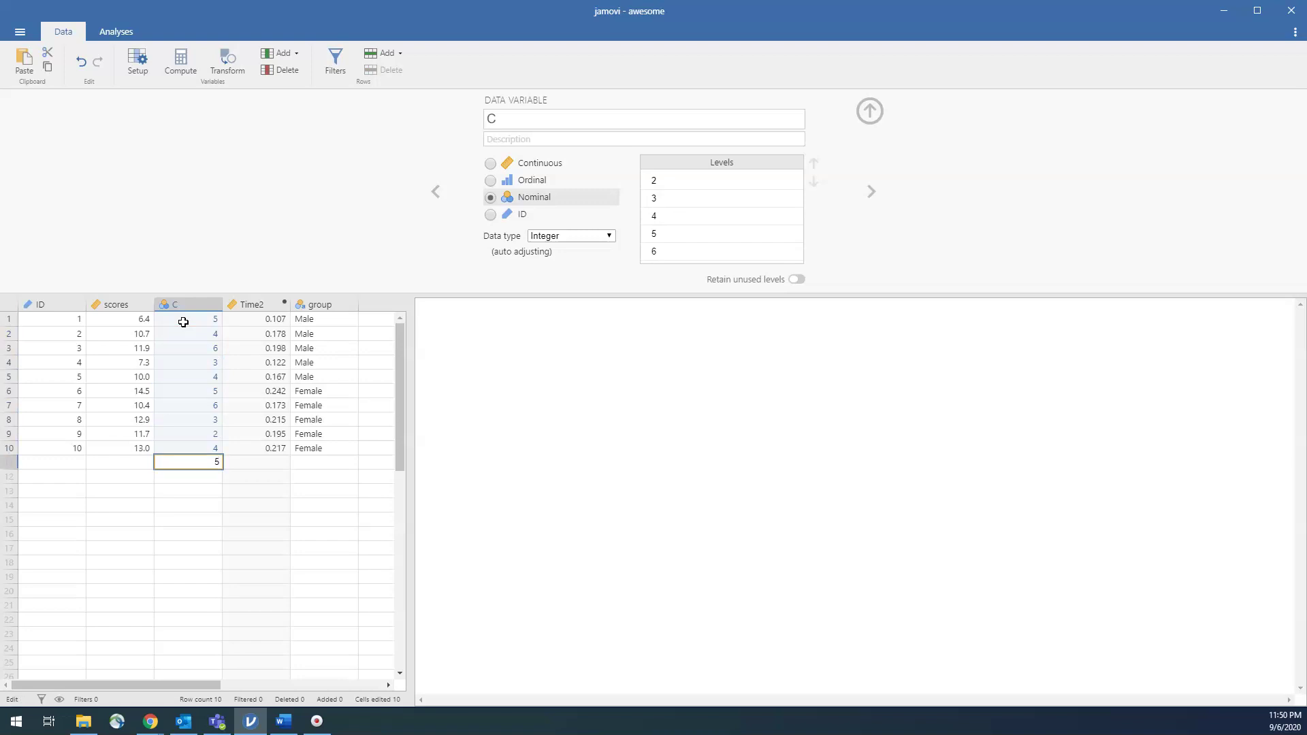
key(Up)
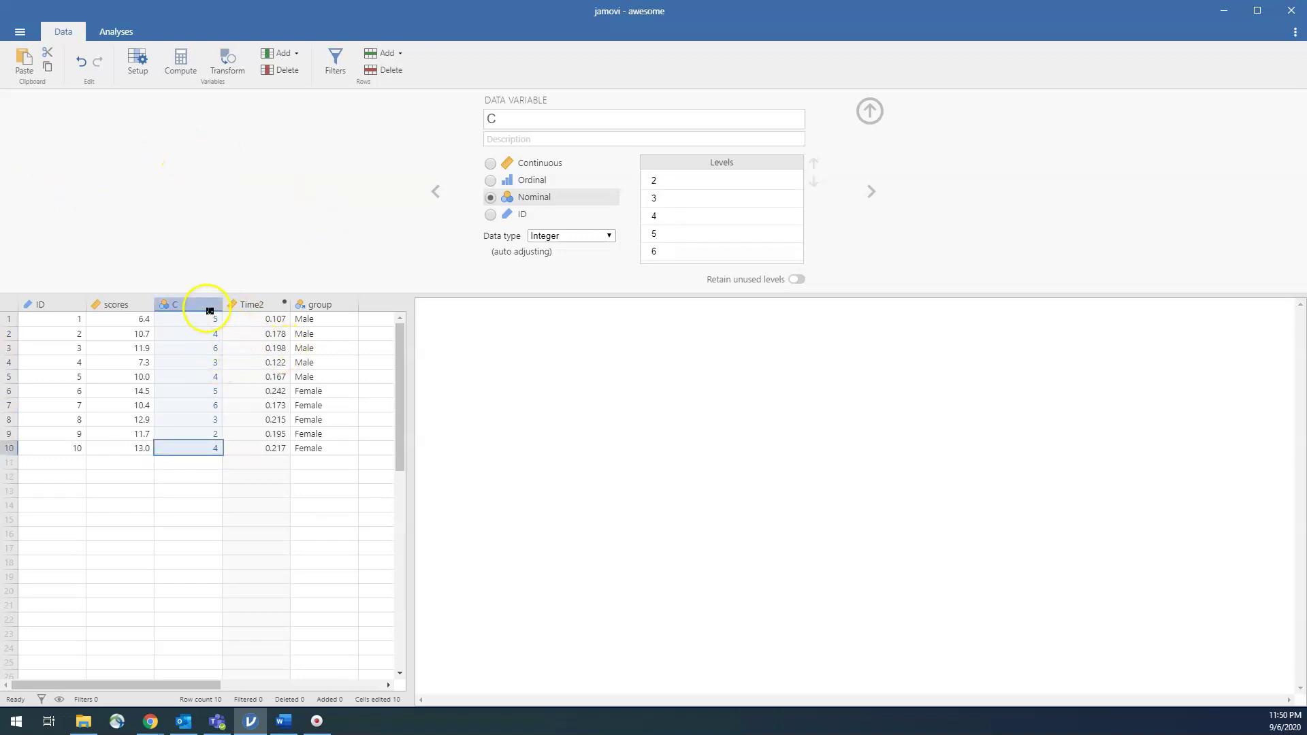
Delete the variable C column from the data set and close the variable setup.
click(190, 302)
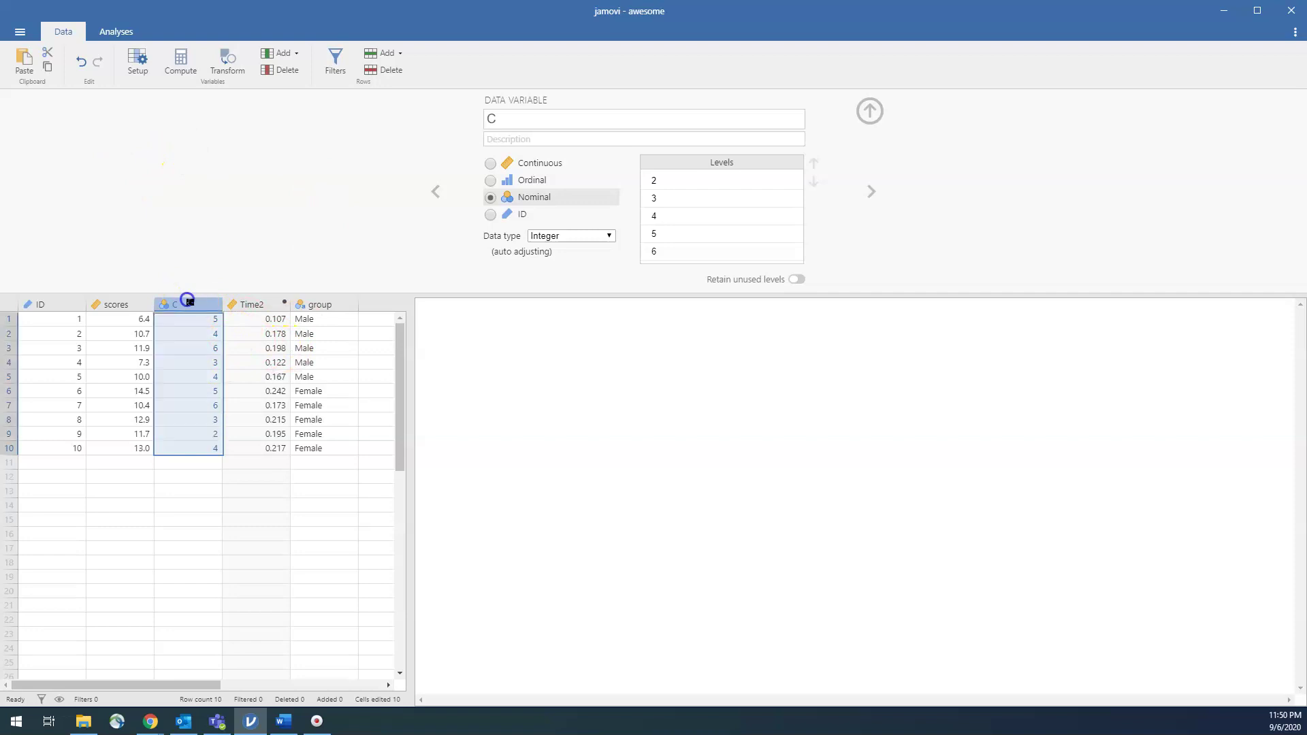
click(280, 72)
click(718, 208)
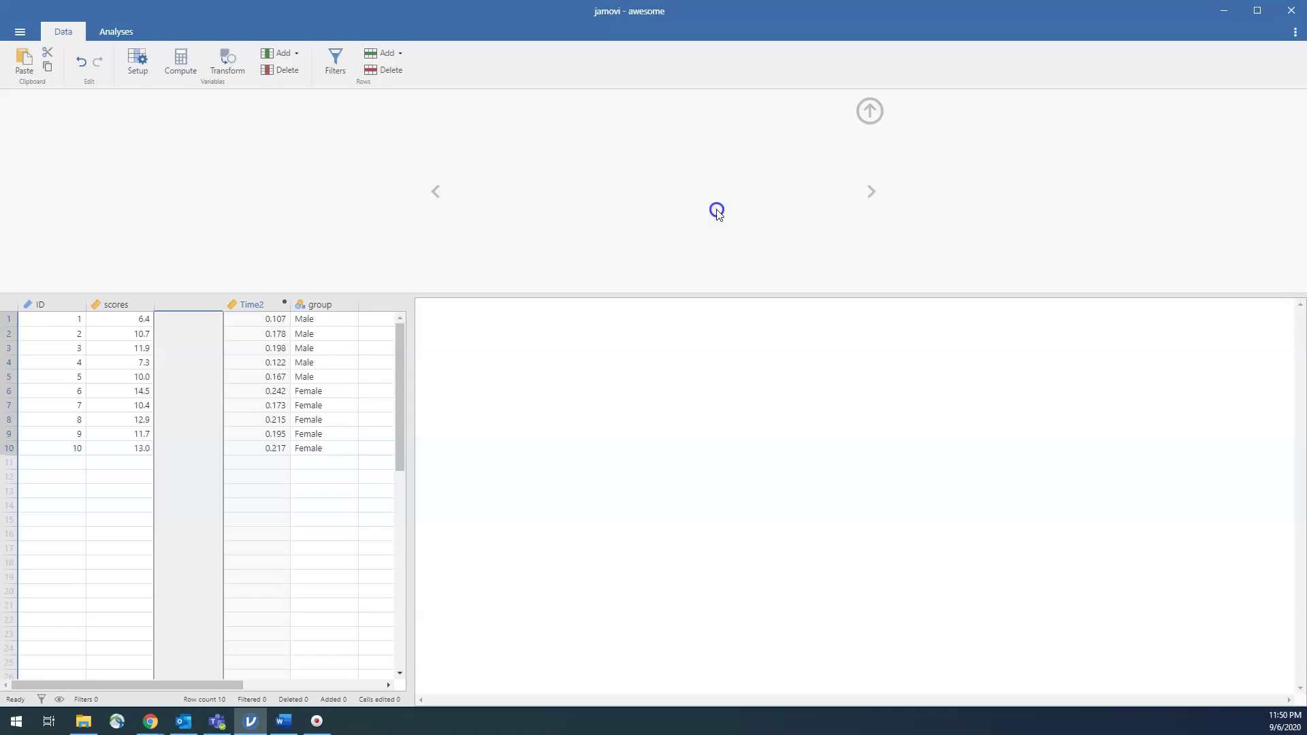
click(869, 110)
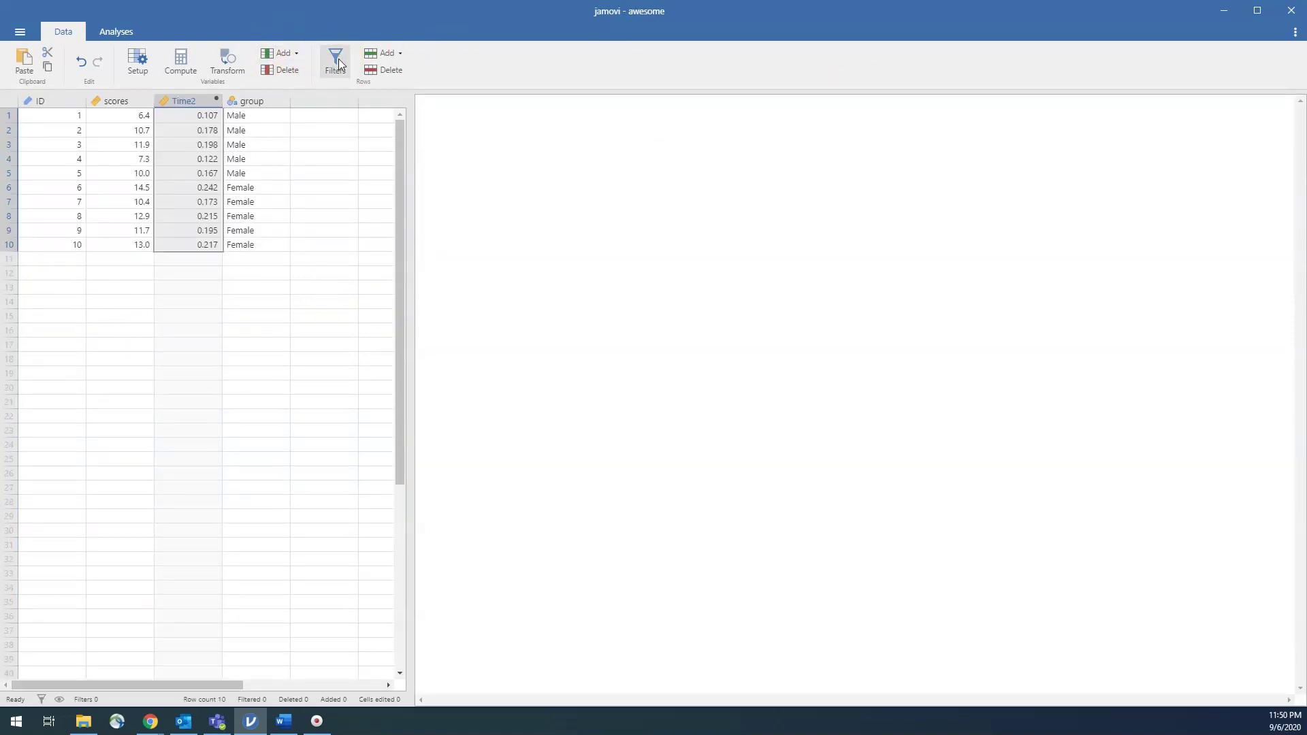
Create a row filter with the condition scores<10.
click(335, 71)
click(335, 68)
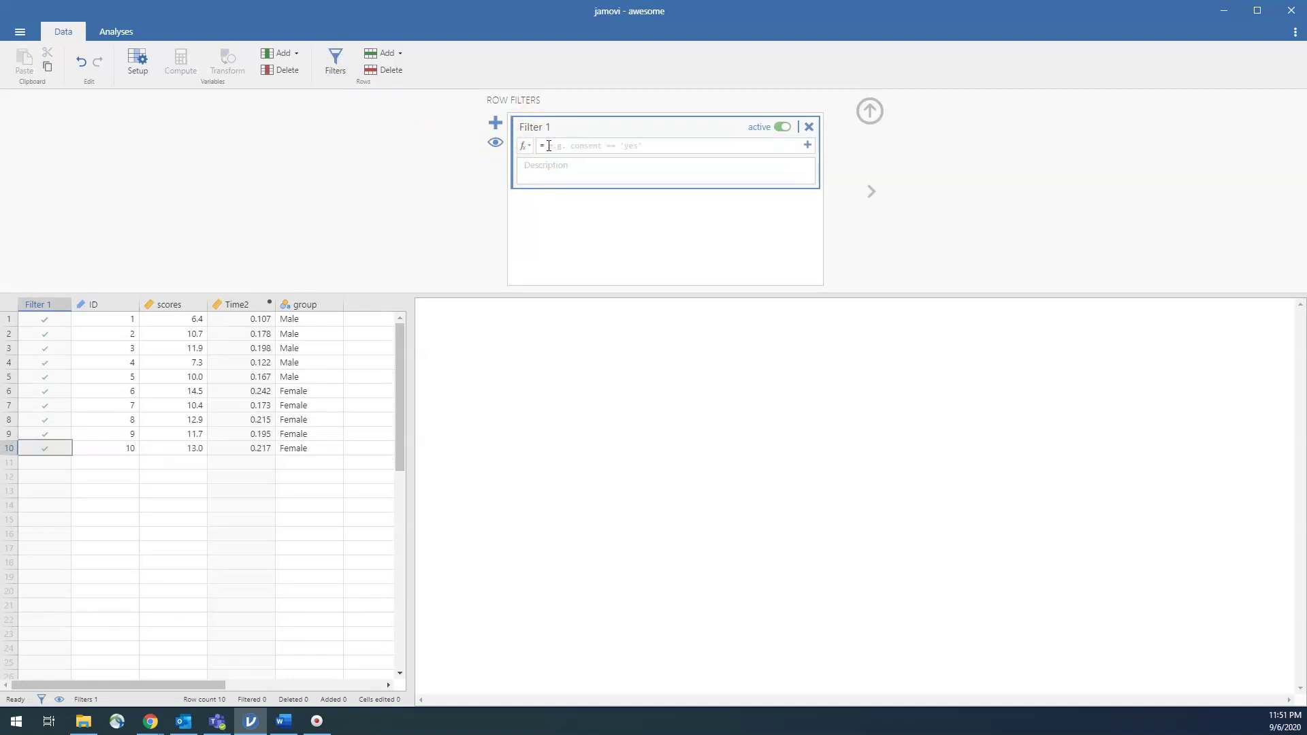
click(548, 146)
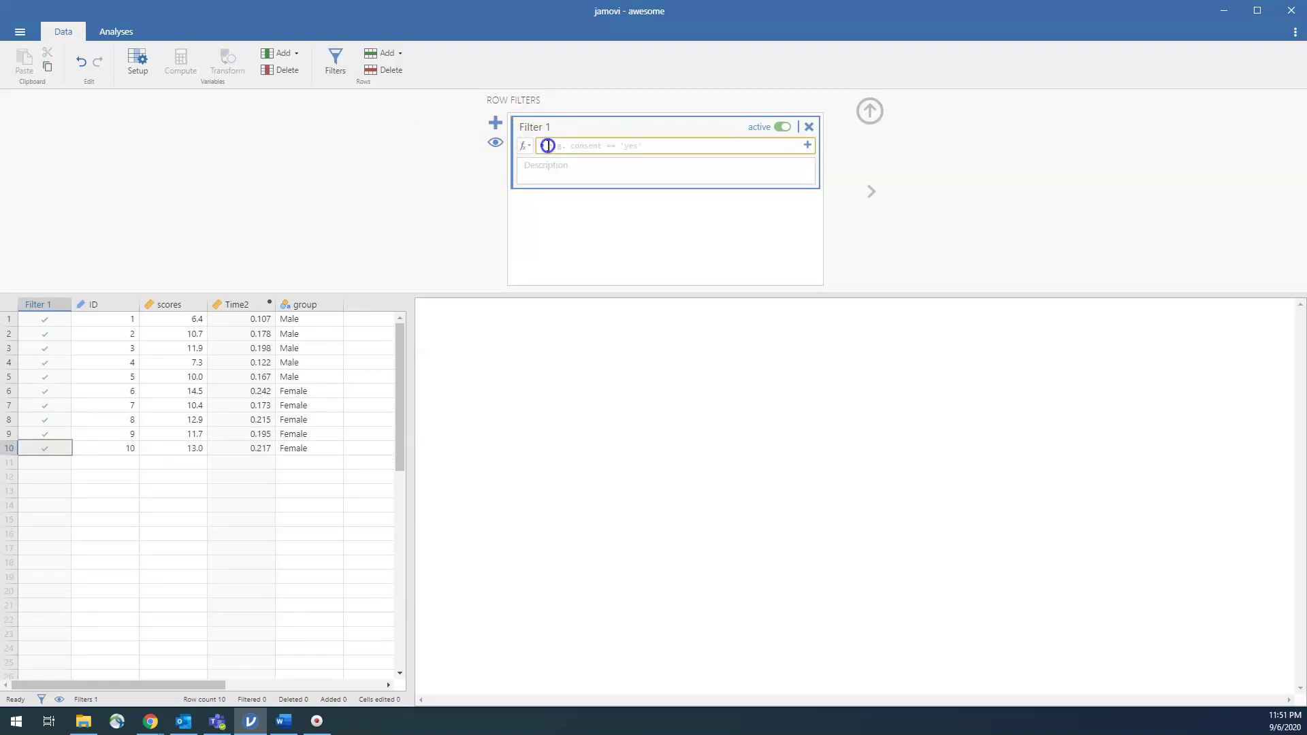
text(scores<10)
key(Return)
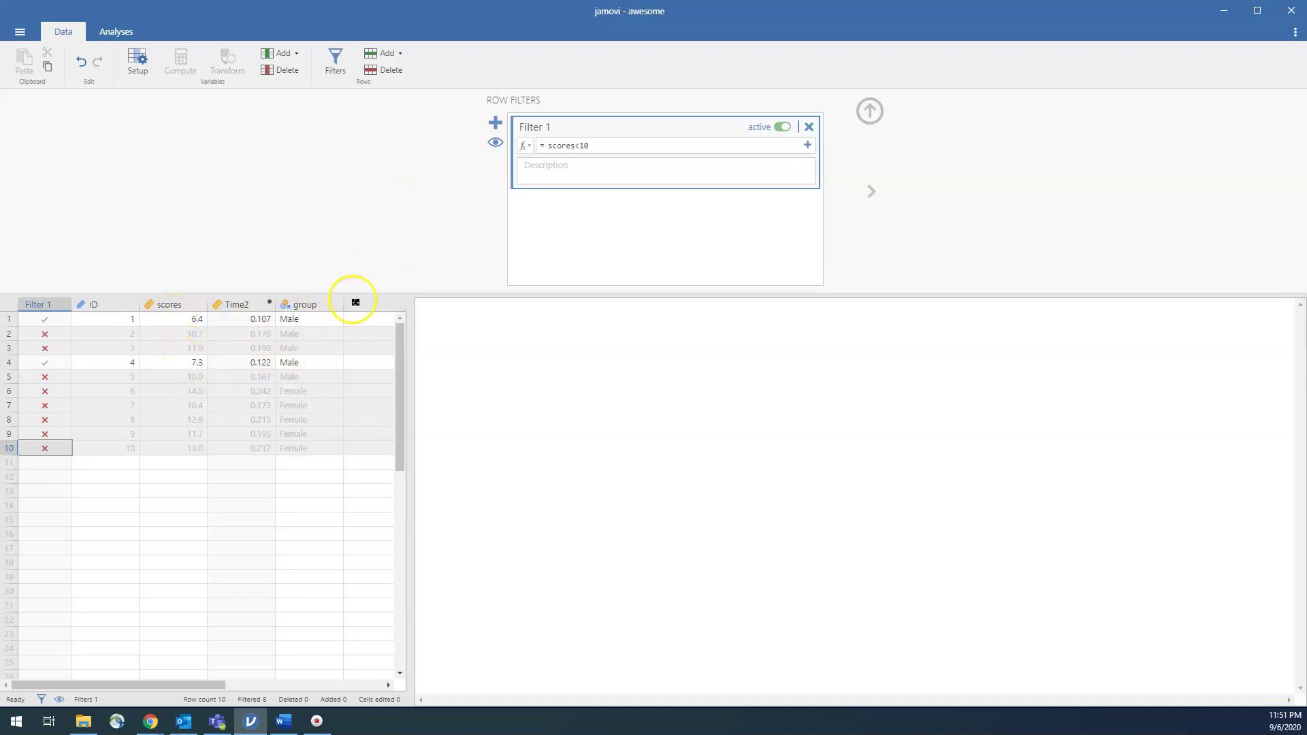
Change the condition of Filter 1 to scores>10.
click(580, 146)
key(BackSpace)
text(>)
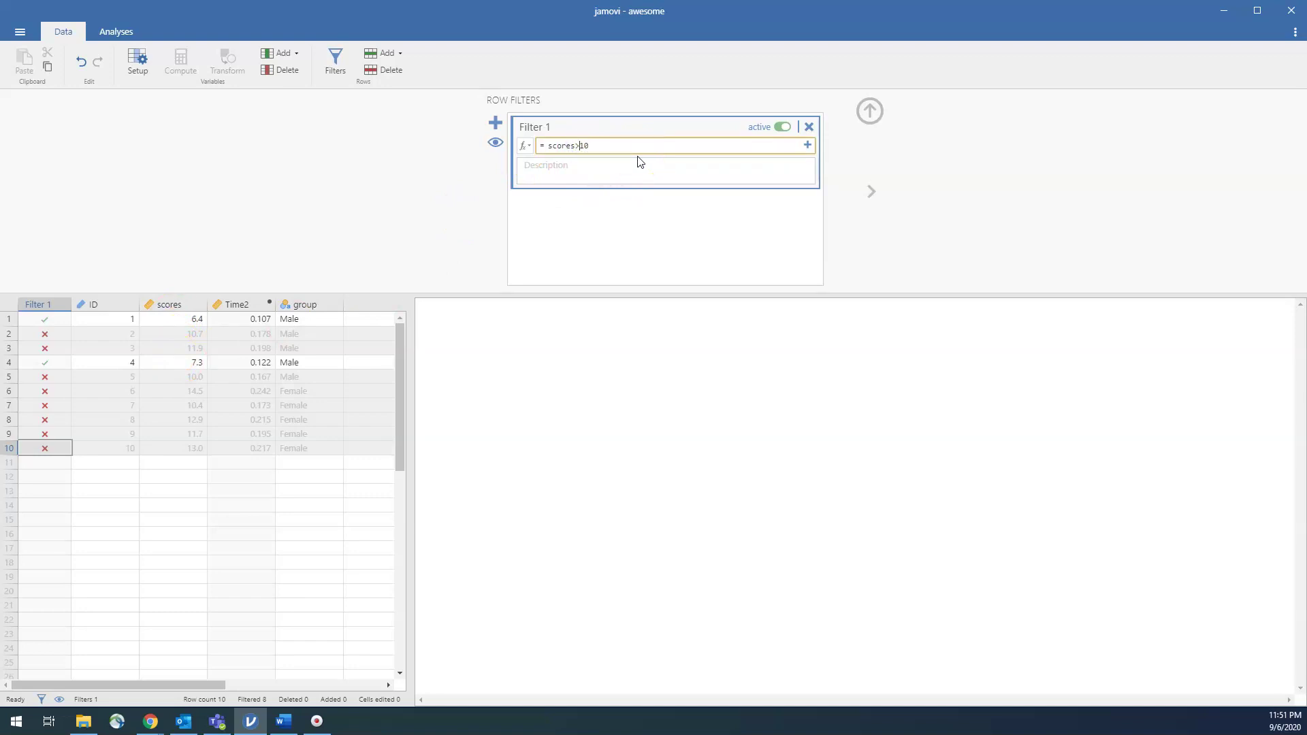
key(Return)
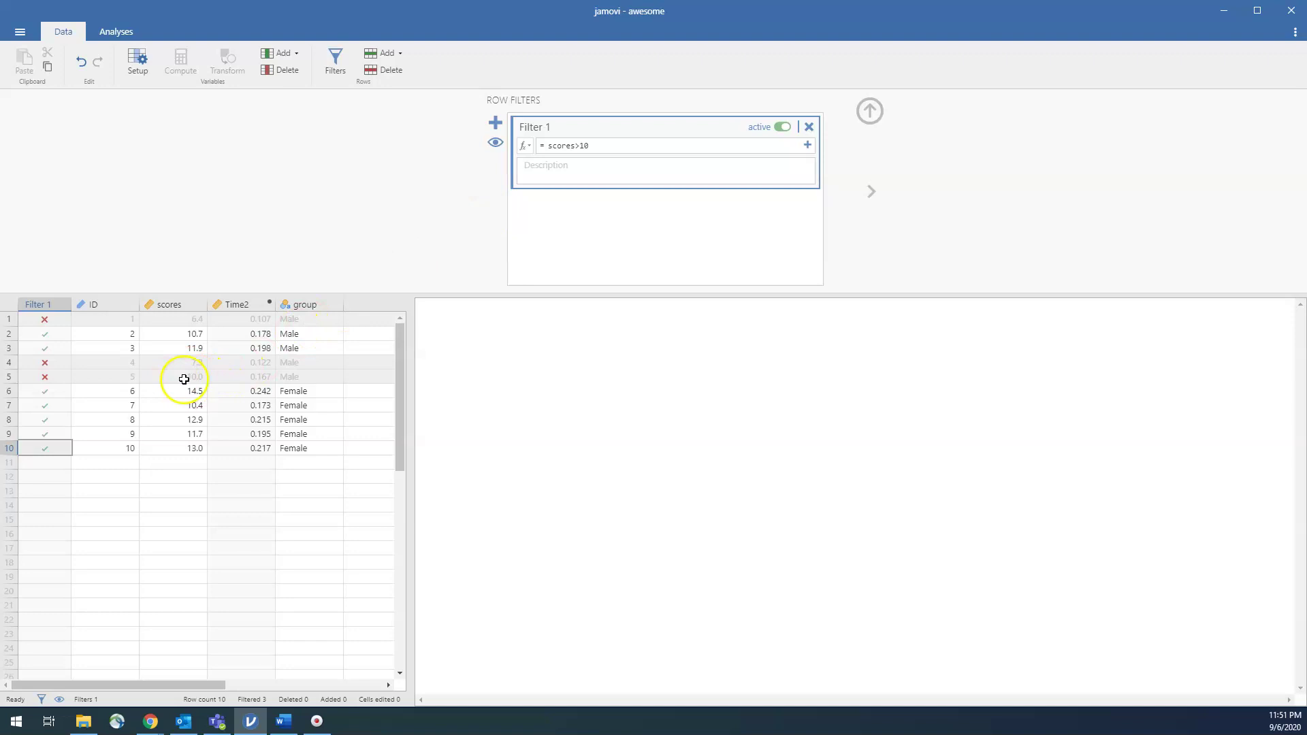
Change the condition of Filter 1 to scores>=10 and close the filter setup.
click(580, 145)
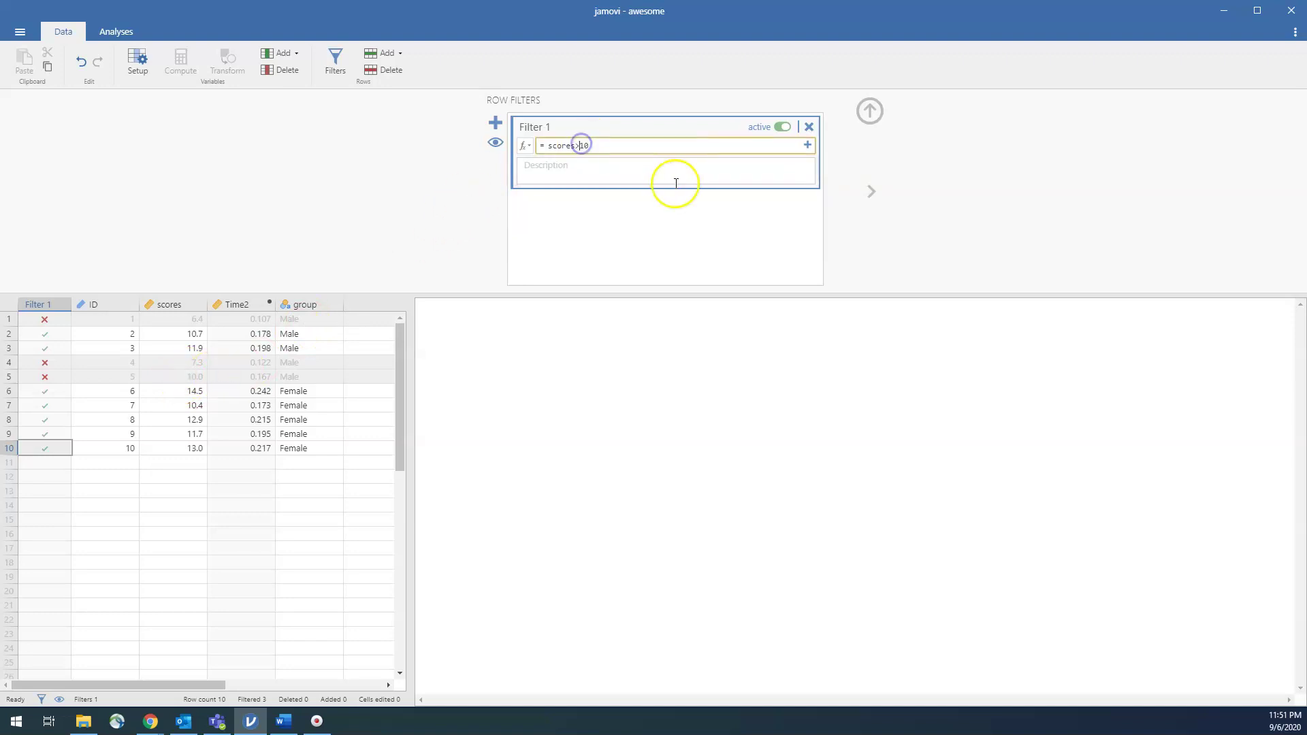
text(=)
key(Return)
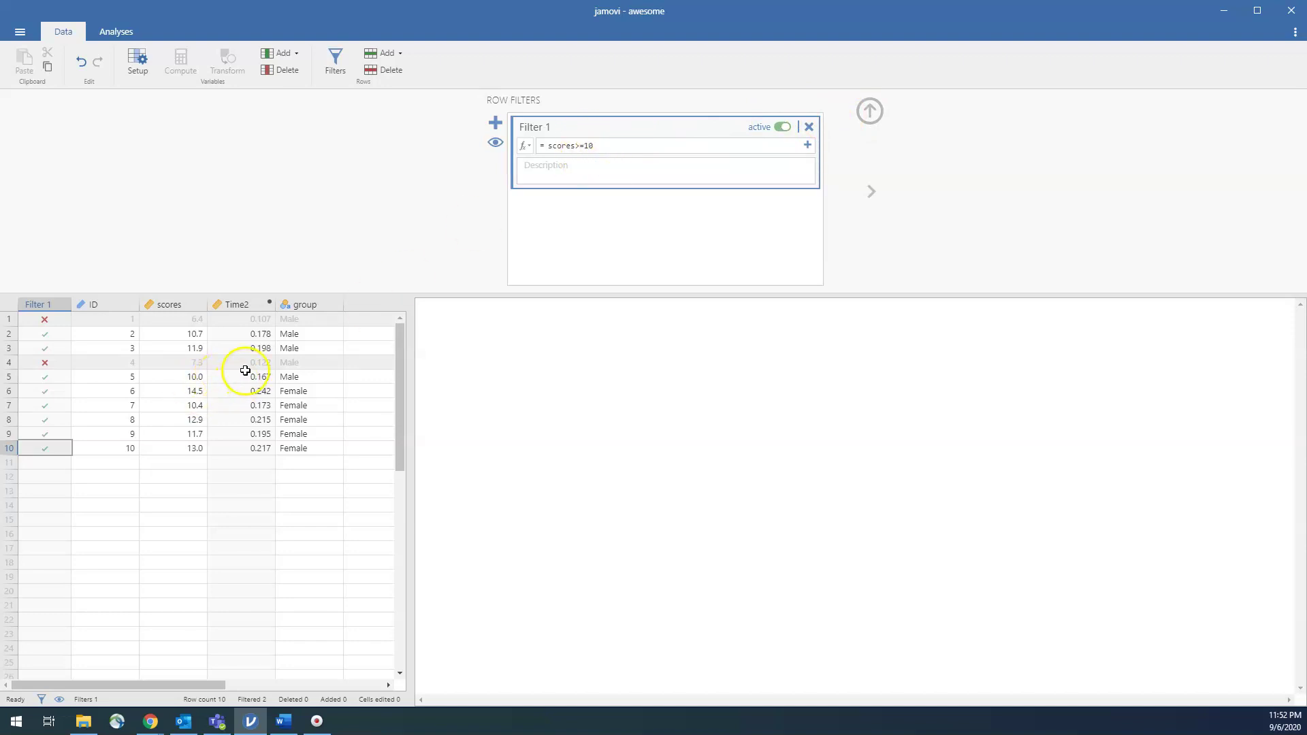
click(871, 111)
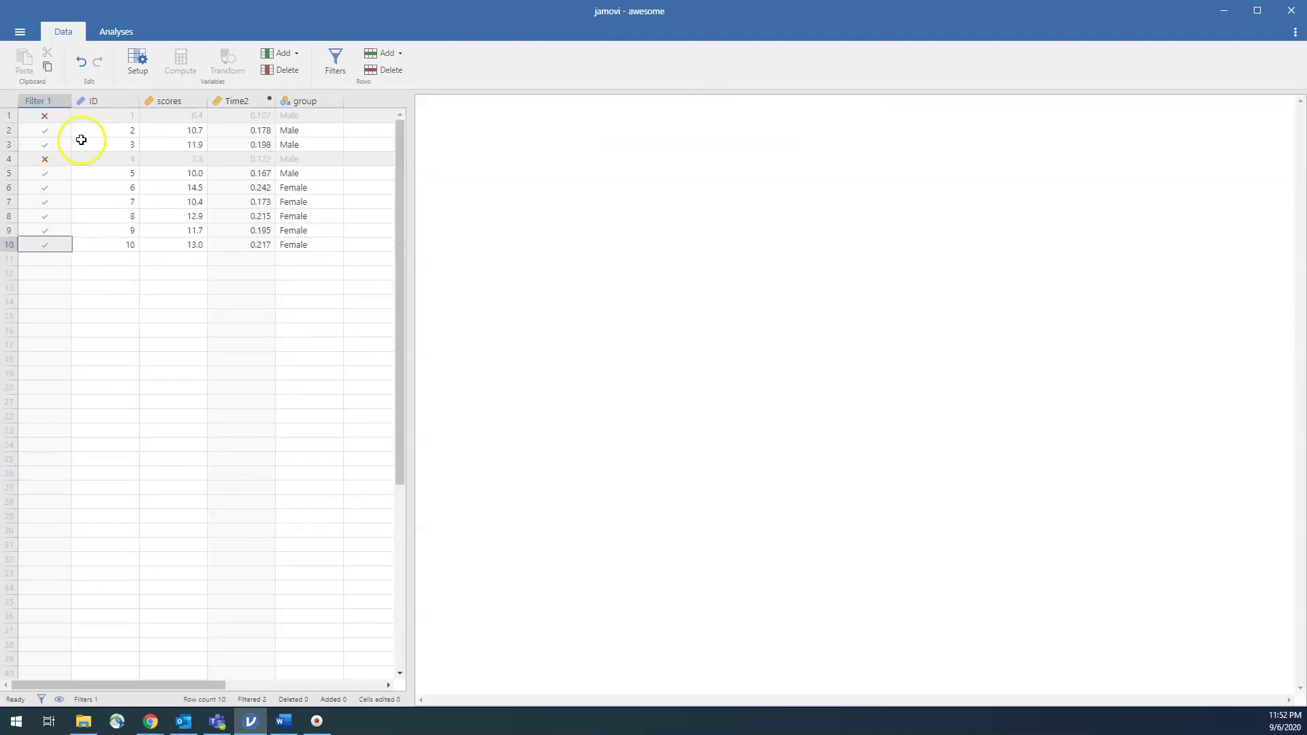
Remove Filter 1 from the data set and close the variable setup.
click(112, 31)
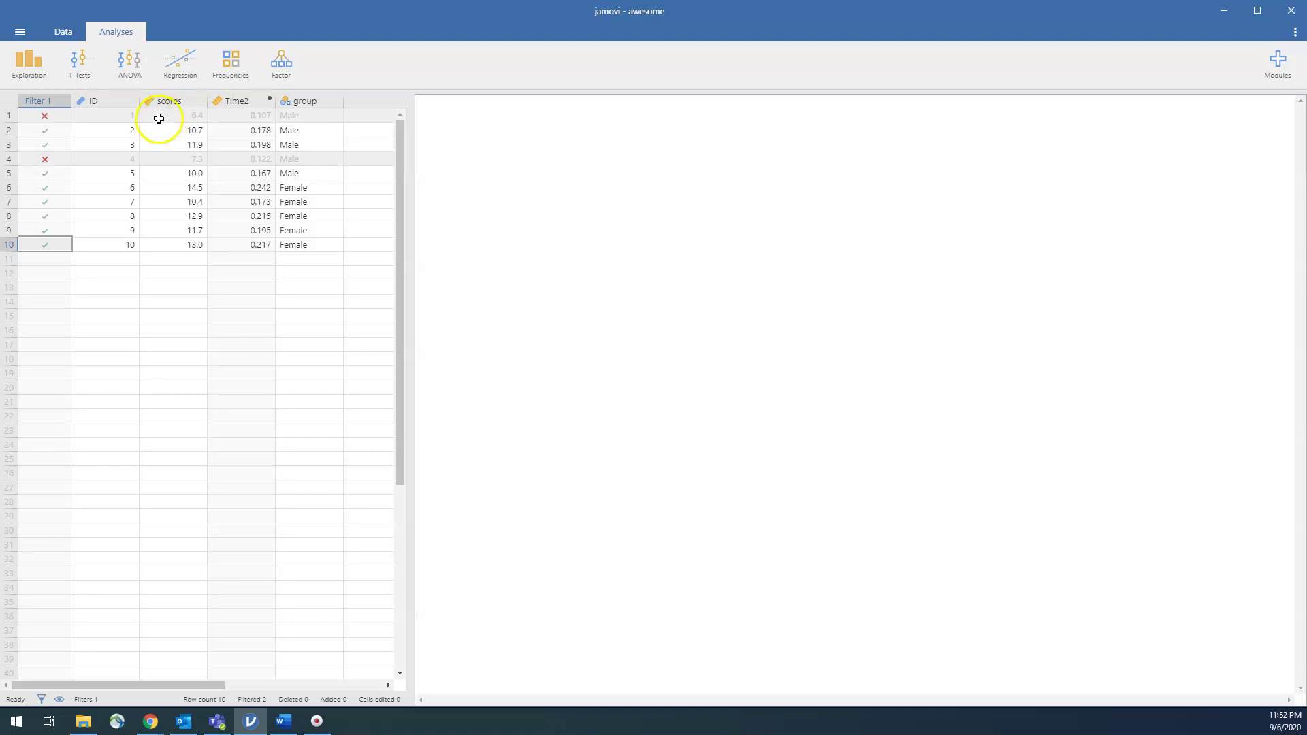
click(67, 35)
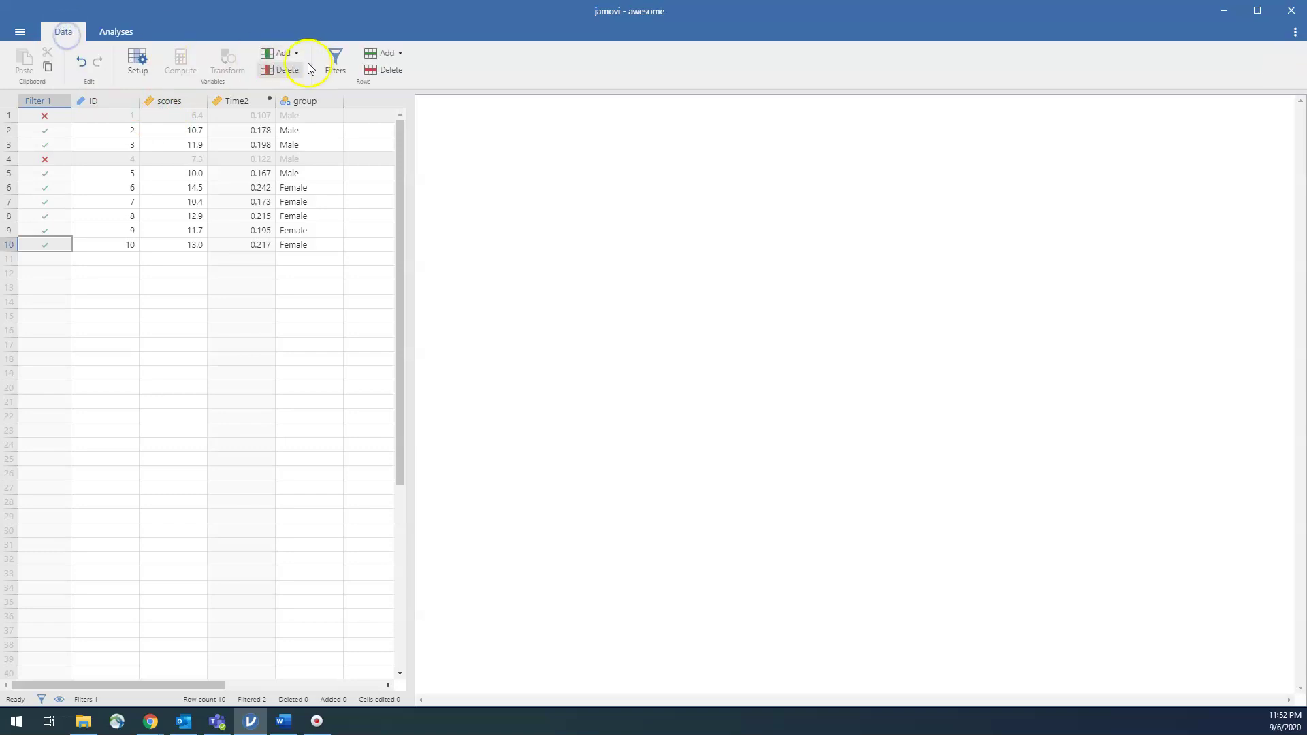
click(335, 62)
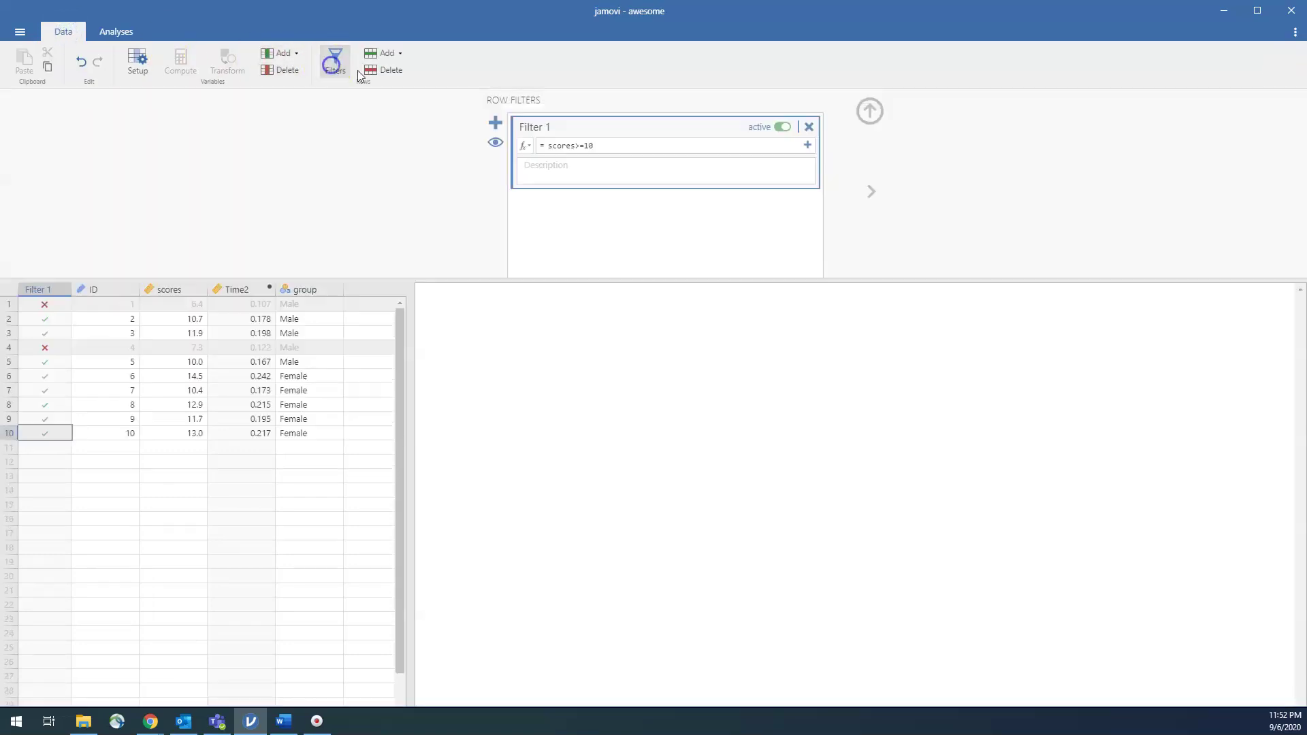
click(809, 128)
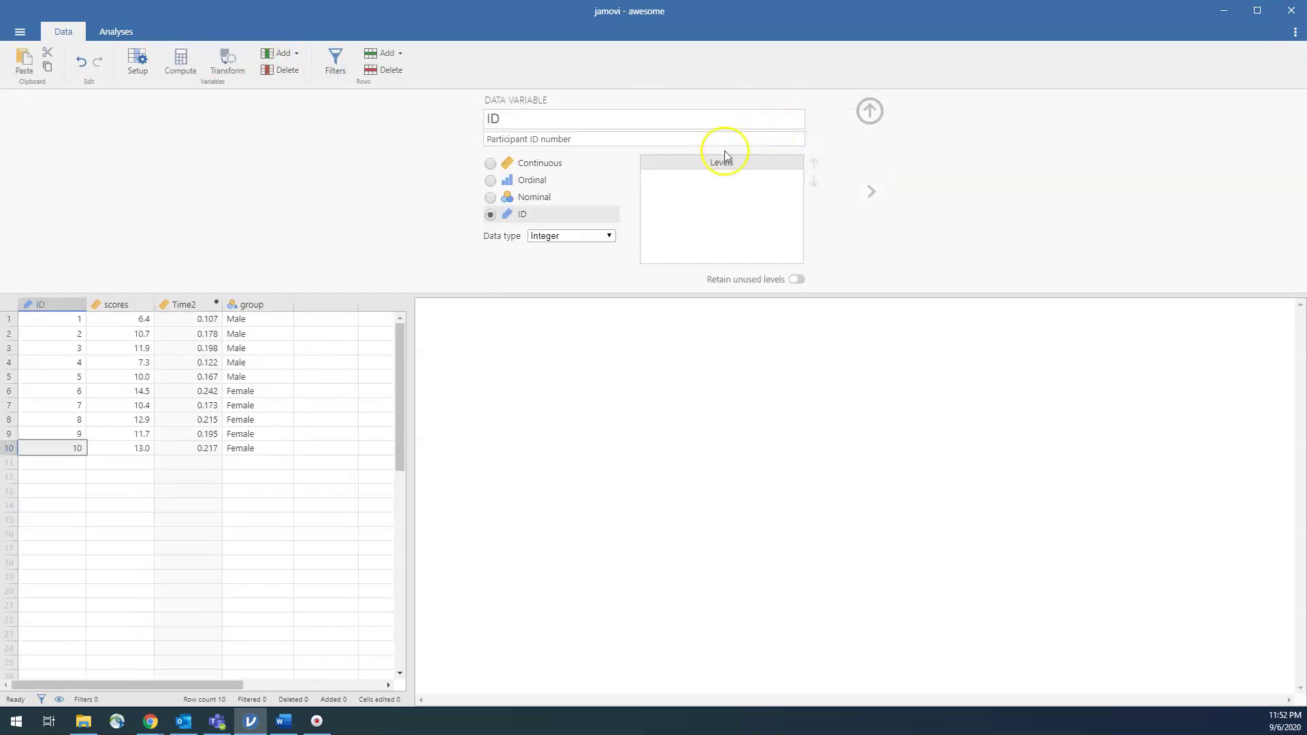
click(871, 113)
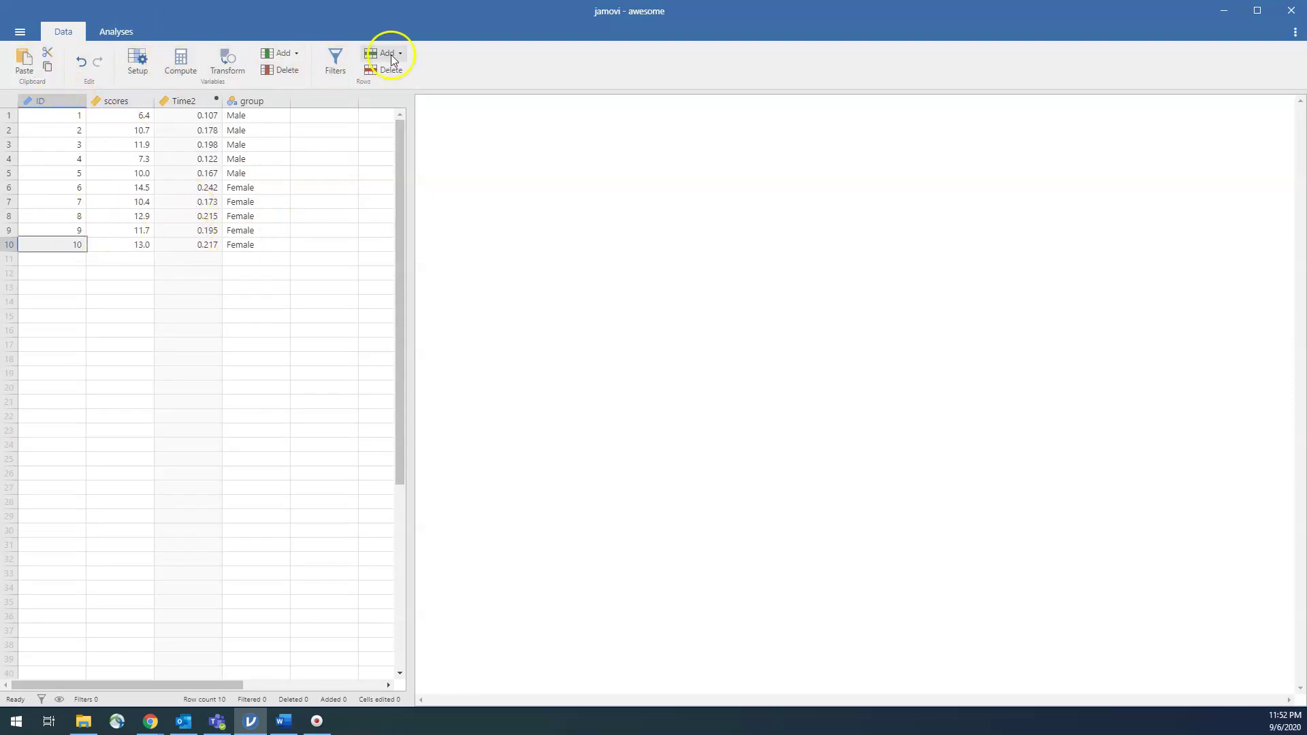
Create a Descriptives analysis for the scores variable and expand its statistics options.
click(123, 34)
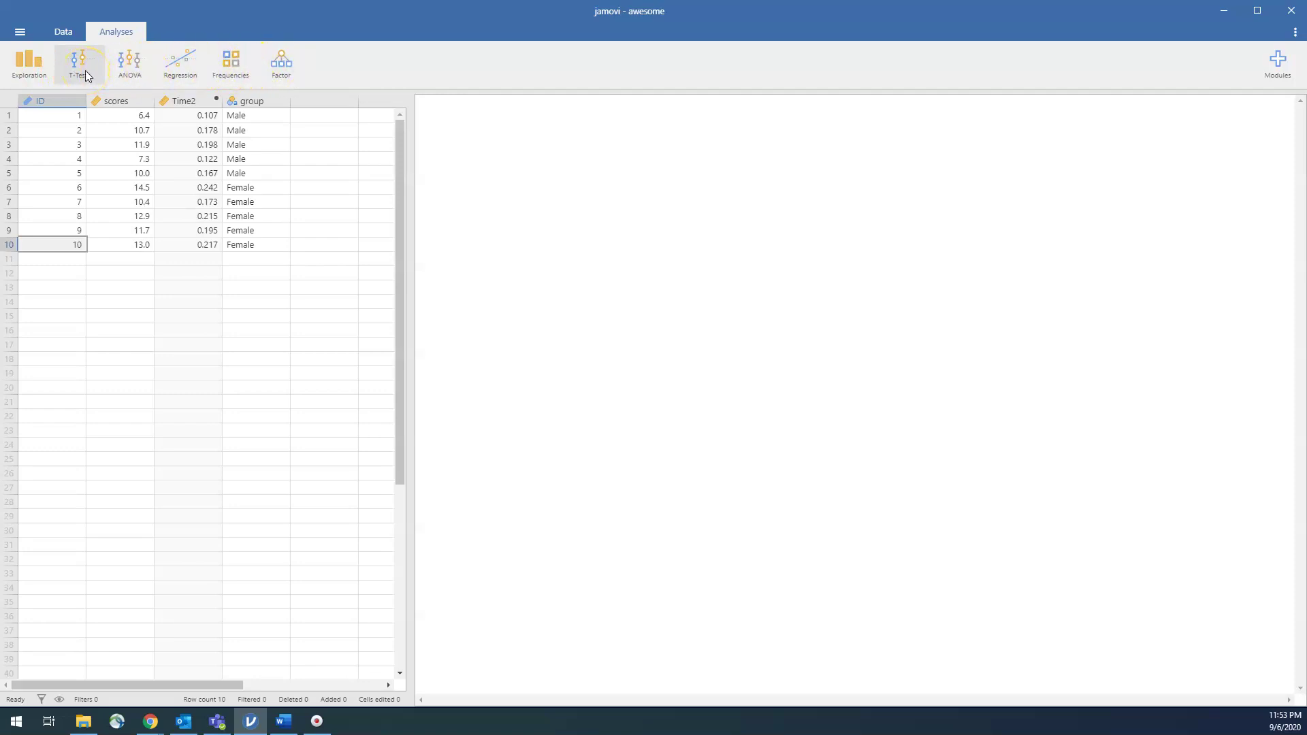
click(26, 67)
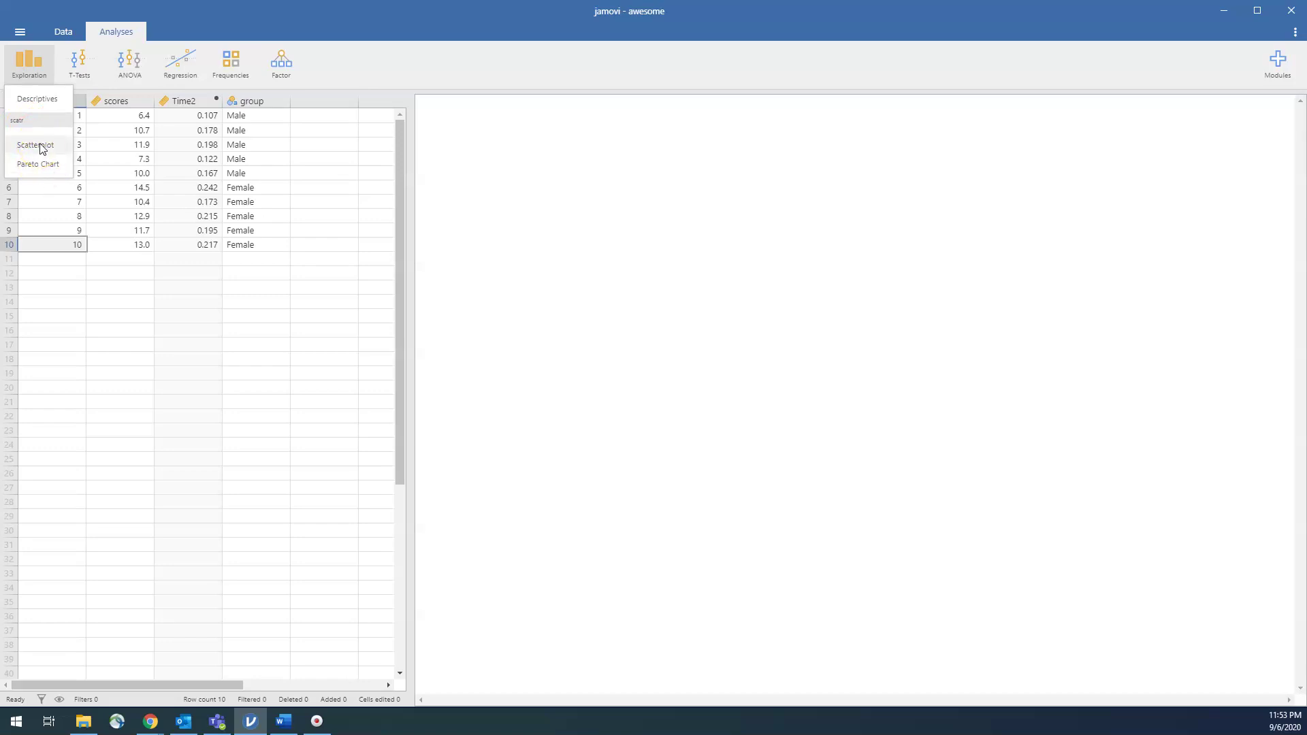
click(32, 104)
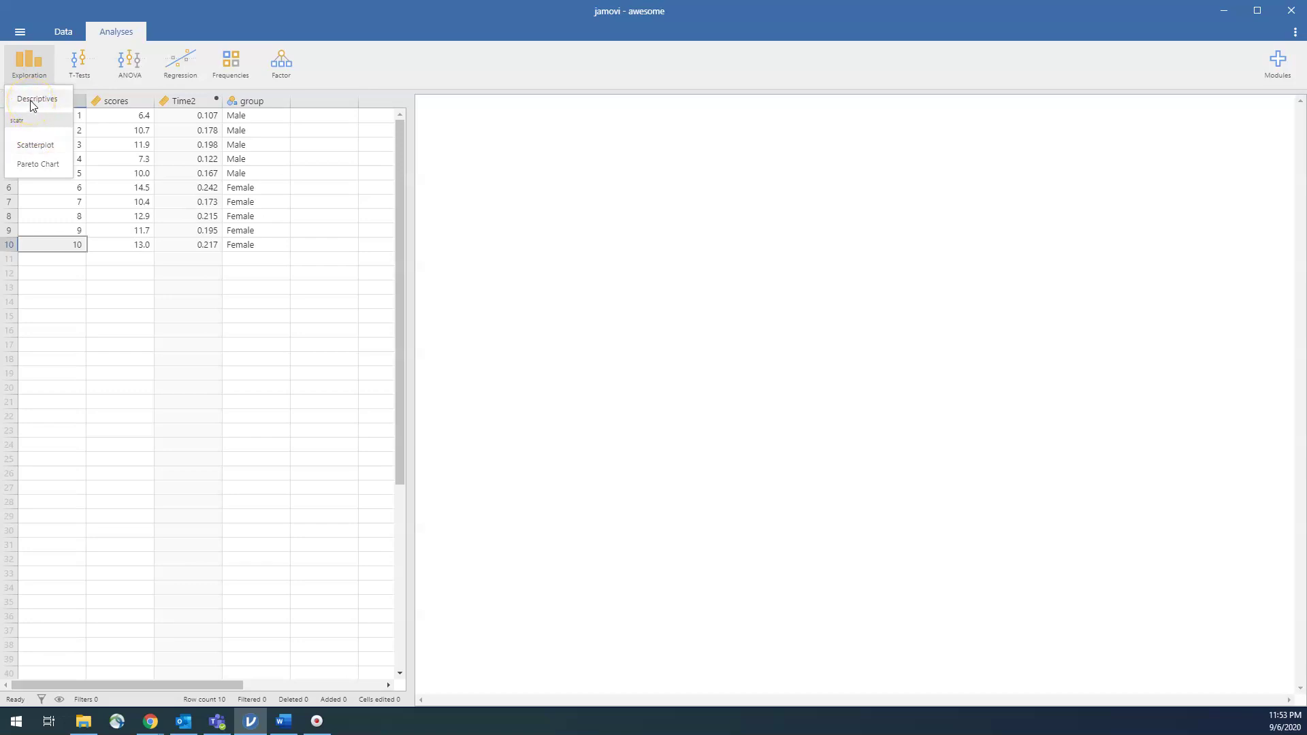
click(32, 104)
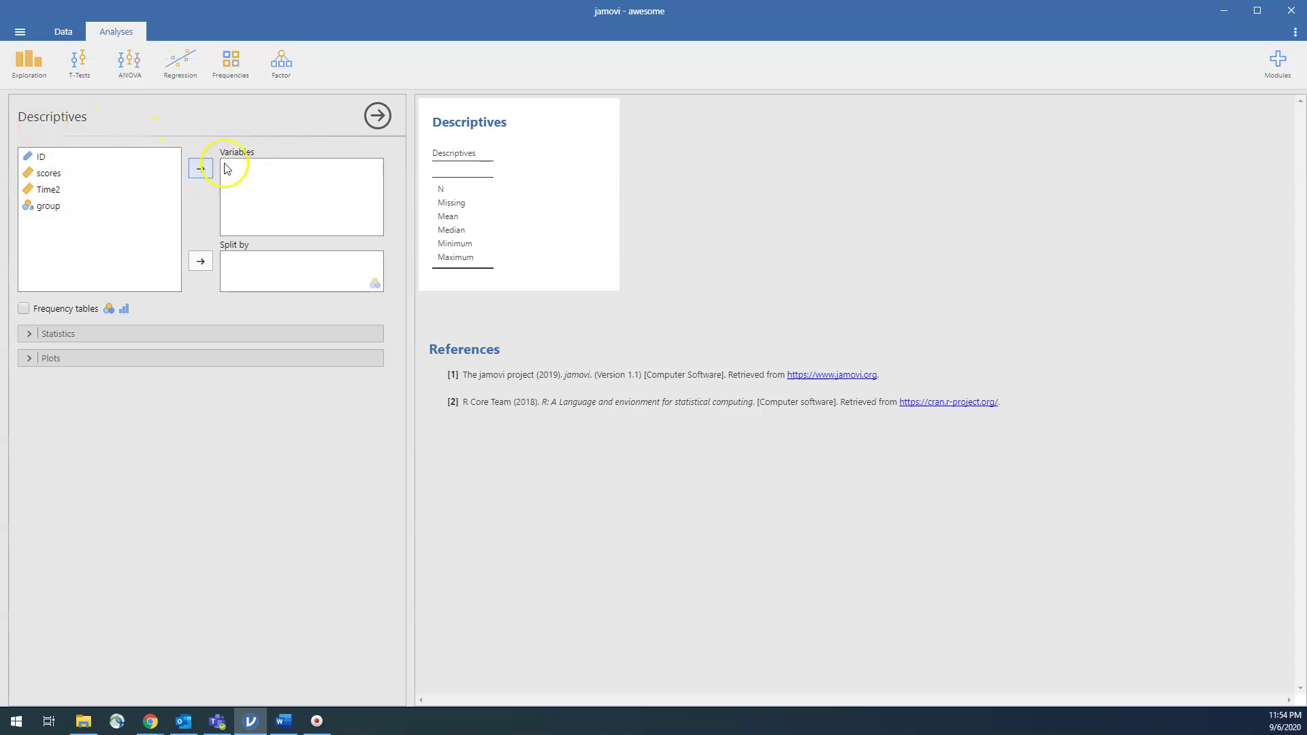
click(59, 180)
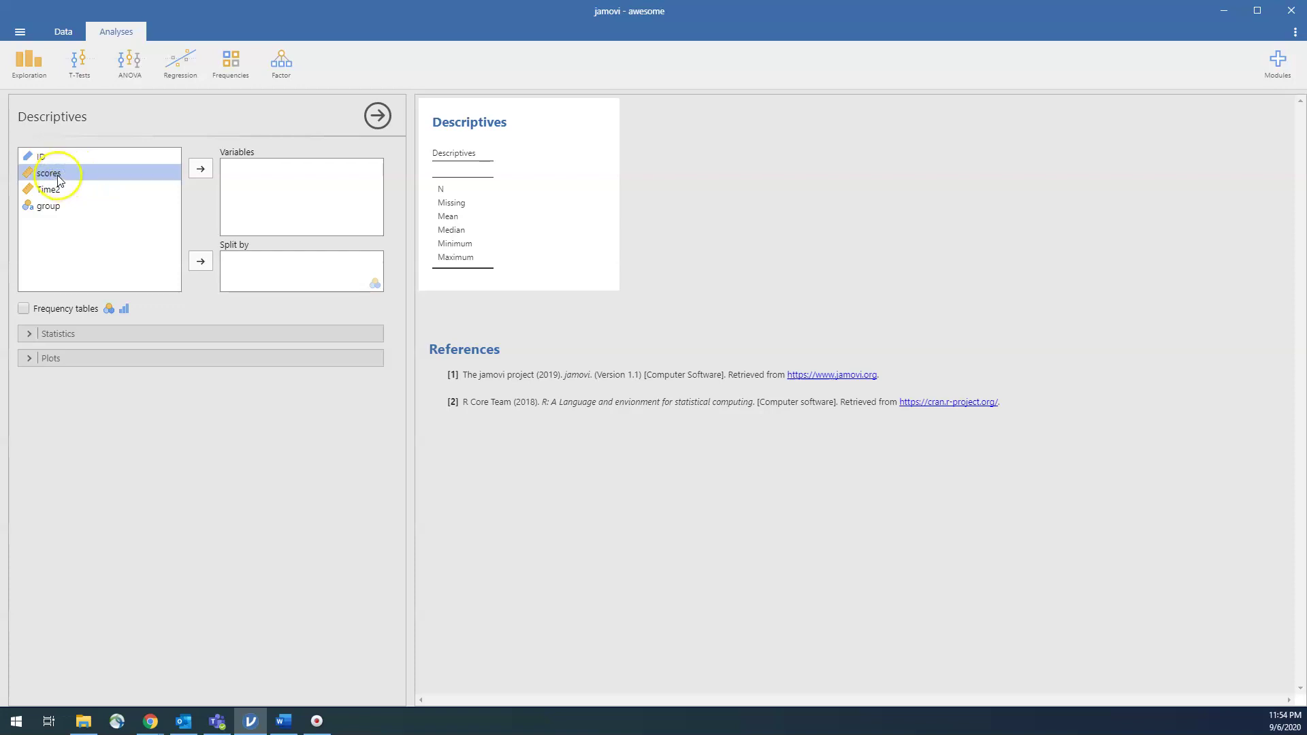
click(202, 174)
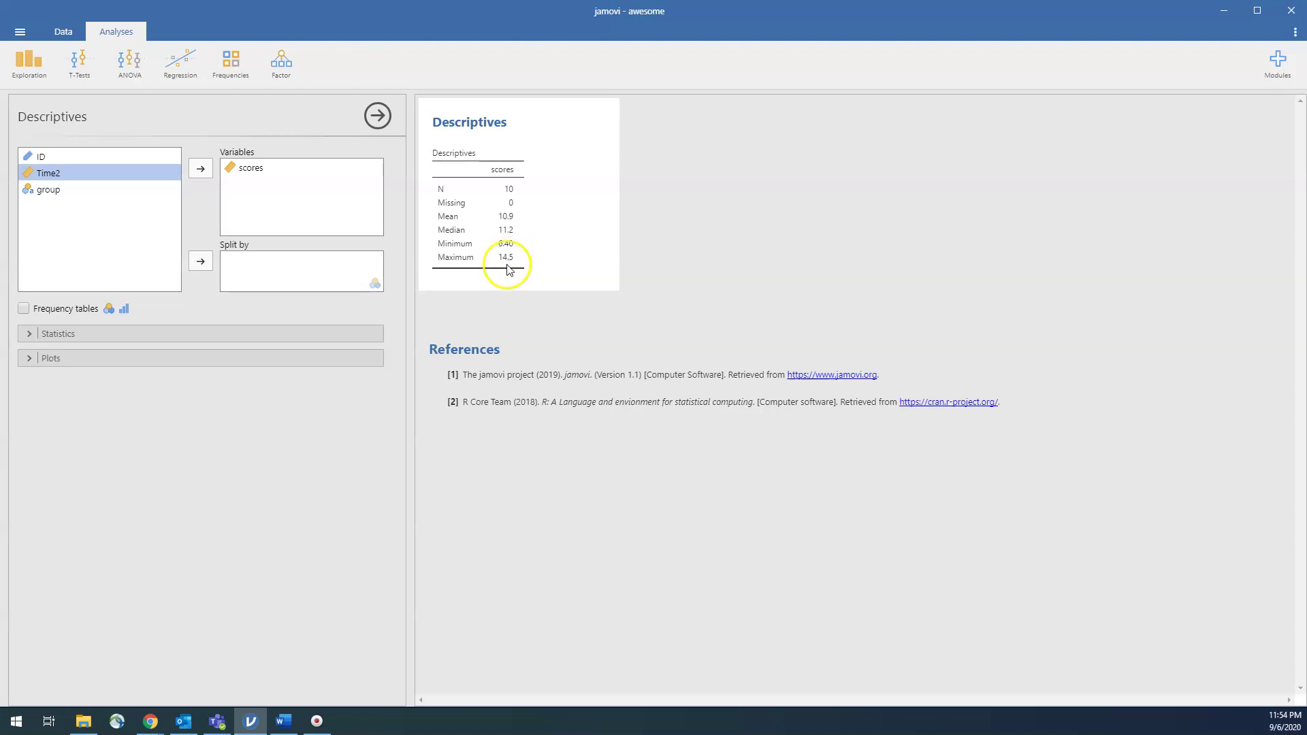
click(27, 333)
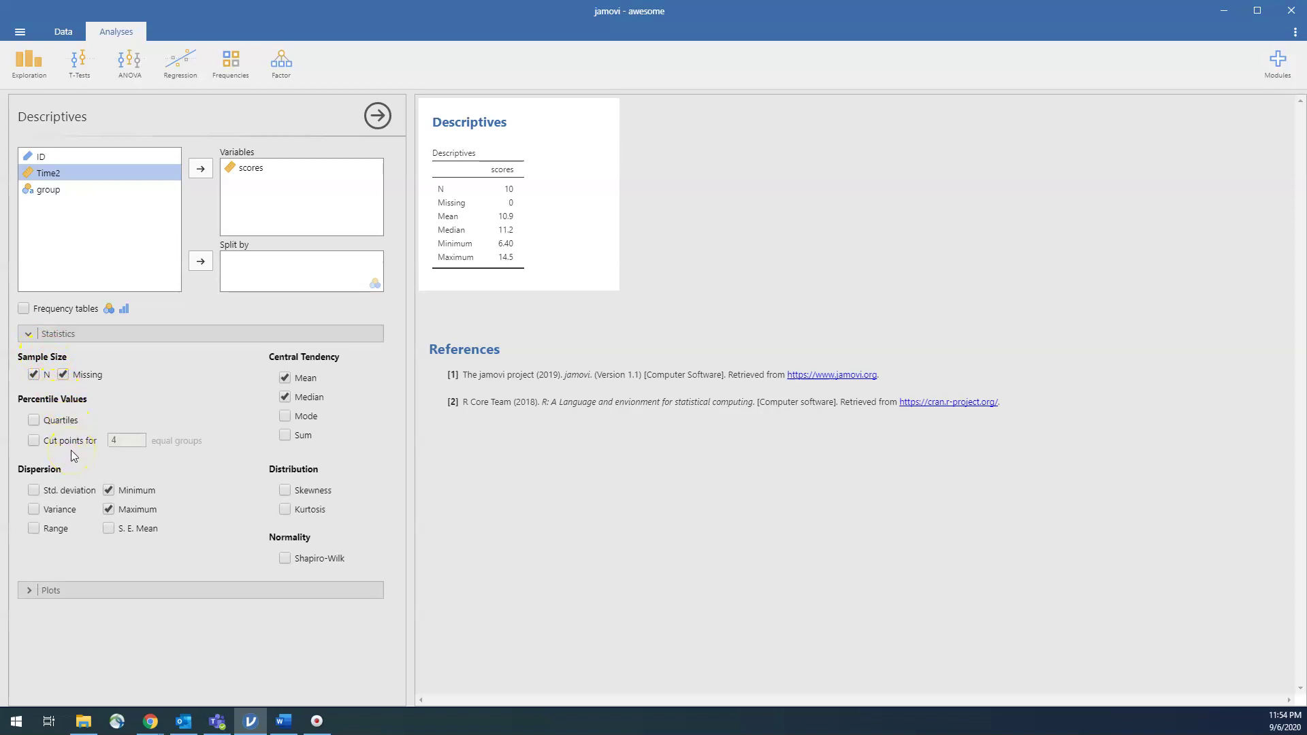
Add the mode to the scores descriptives and take it out again.
click(286, 417)
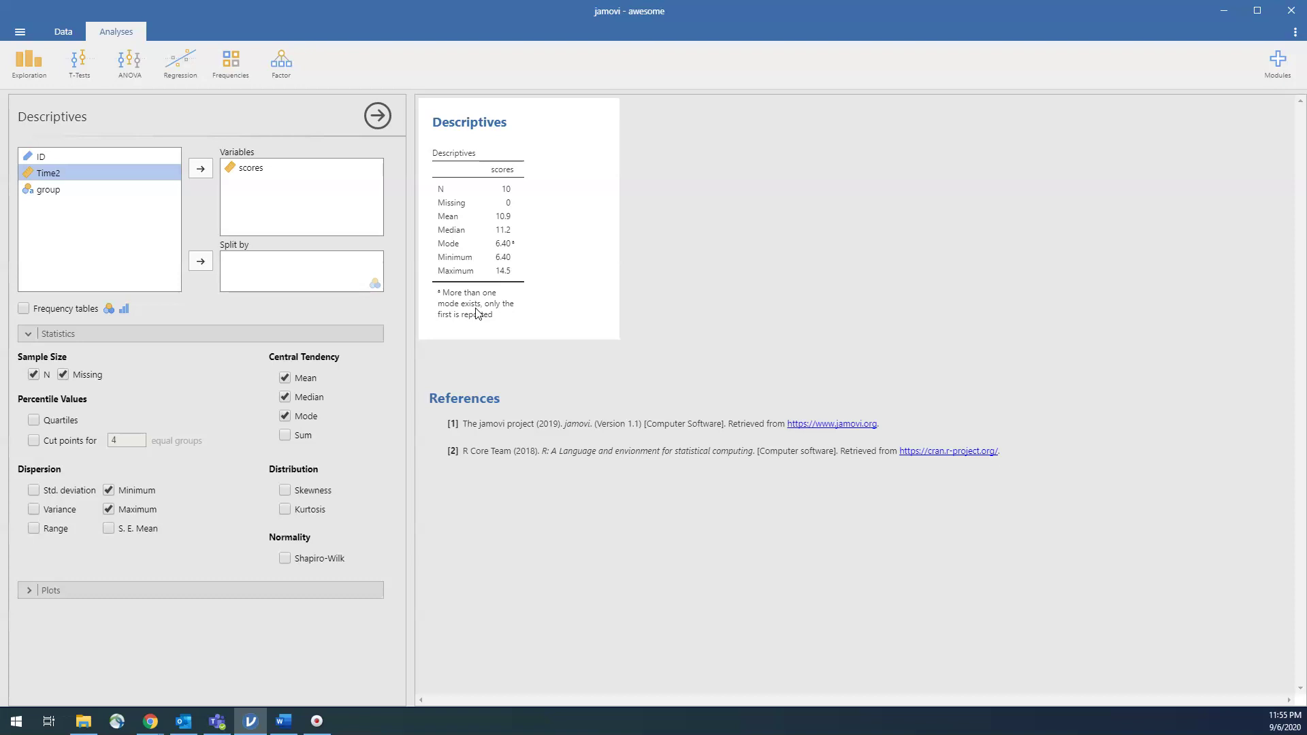
click(442, 303)
click(284, 417)
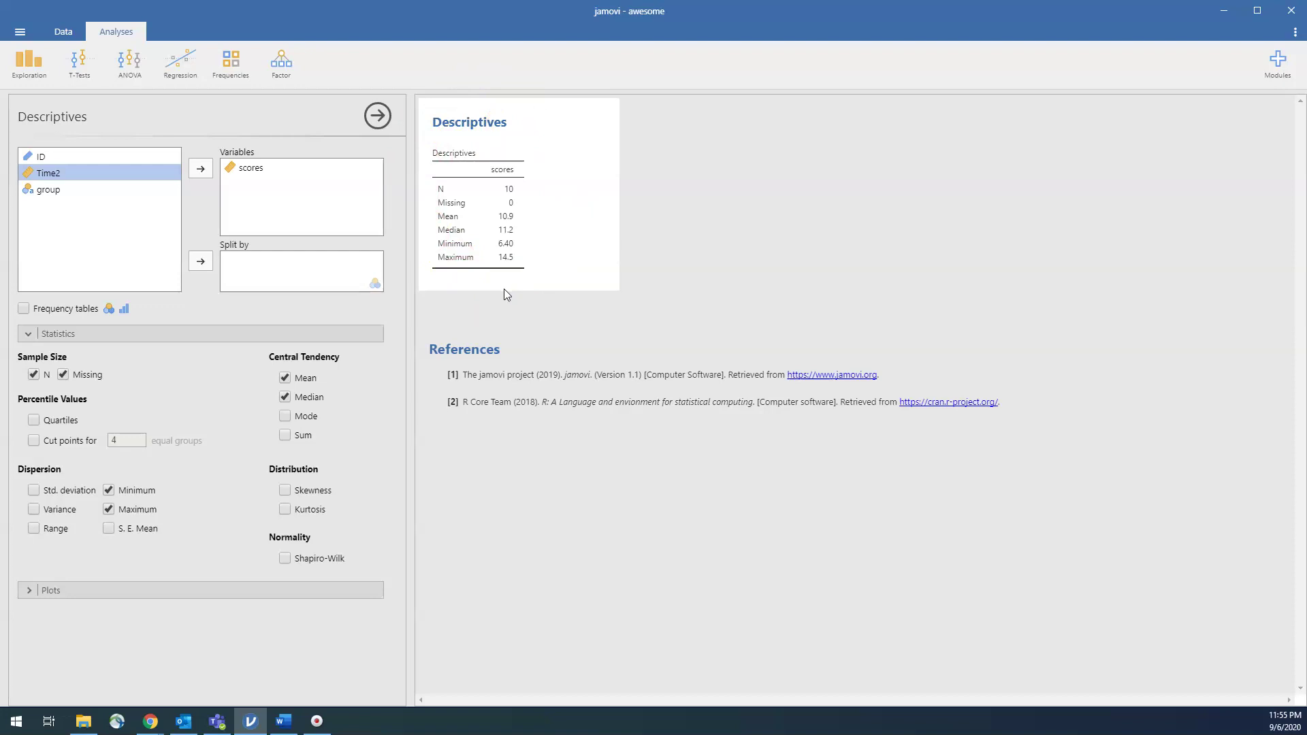
Add the standard deviation, variance and range to the scores descriptives.
click(34, 490)
click(34, 509)
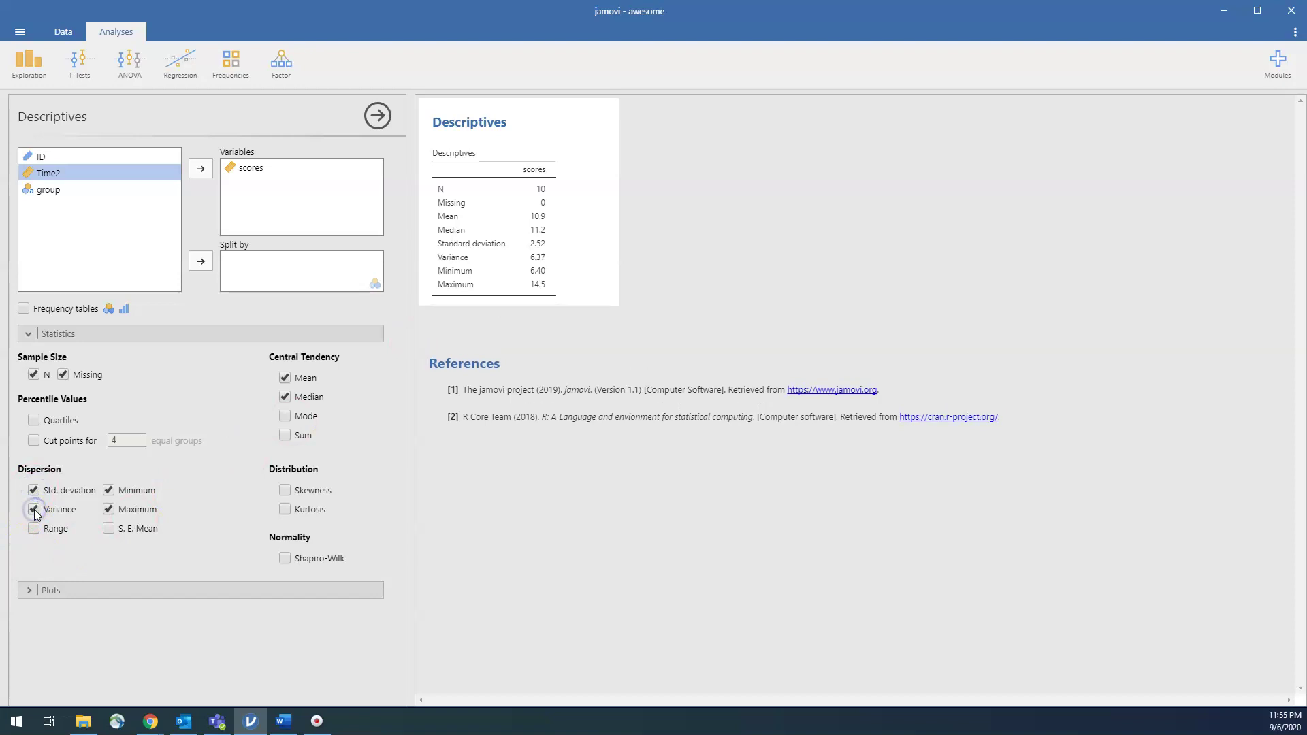
click(32, 530)
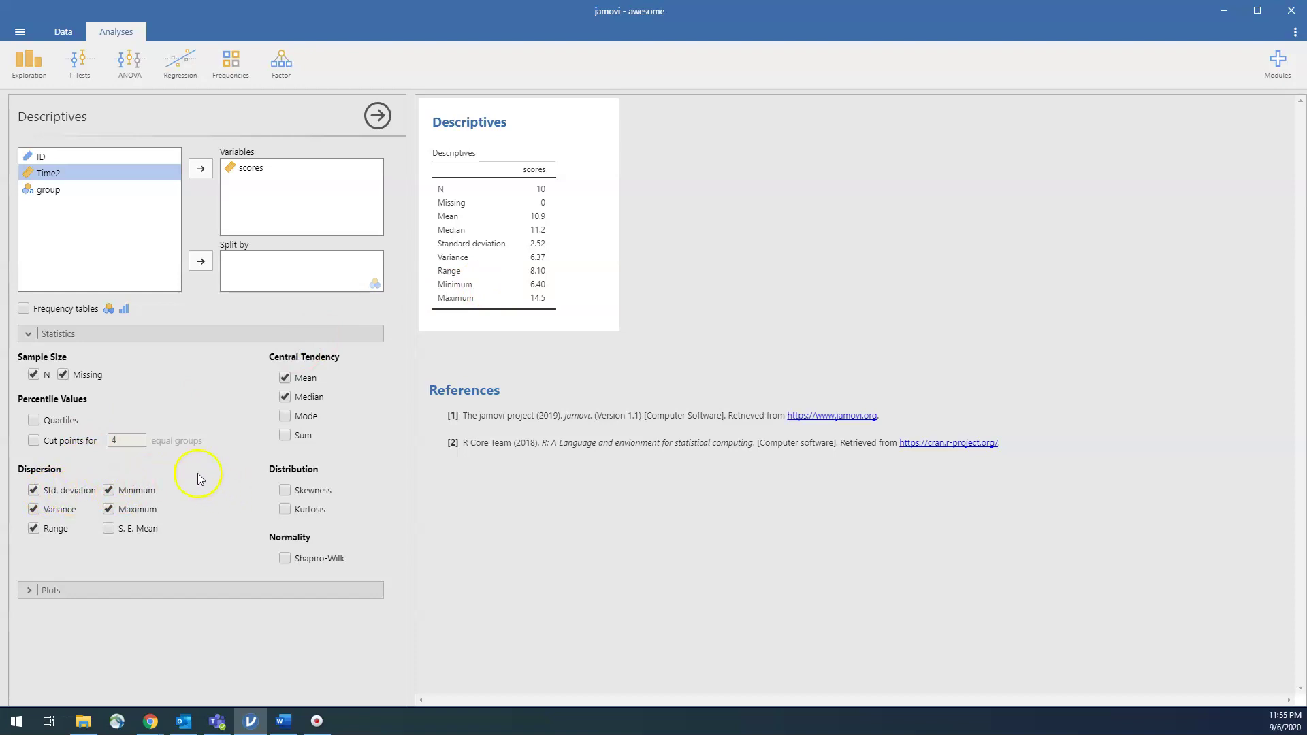
Remove the standard deviation, variance, range, minimum and maximum from the scores descriptives.
click(34, 490)
click(34, 510)
click(33, 528)
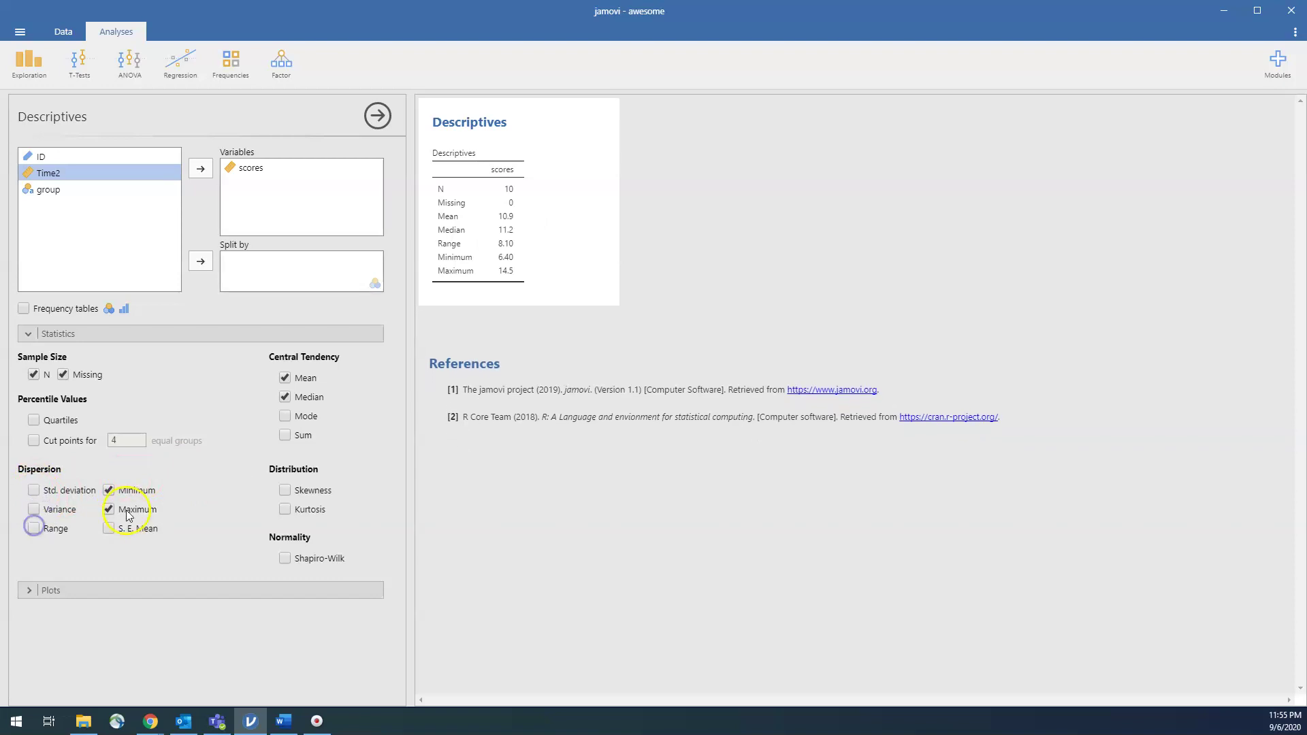
click(109, 490)
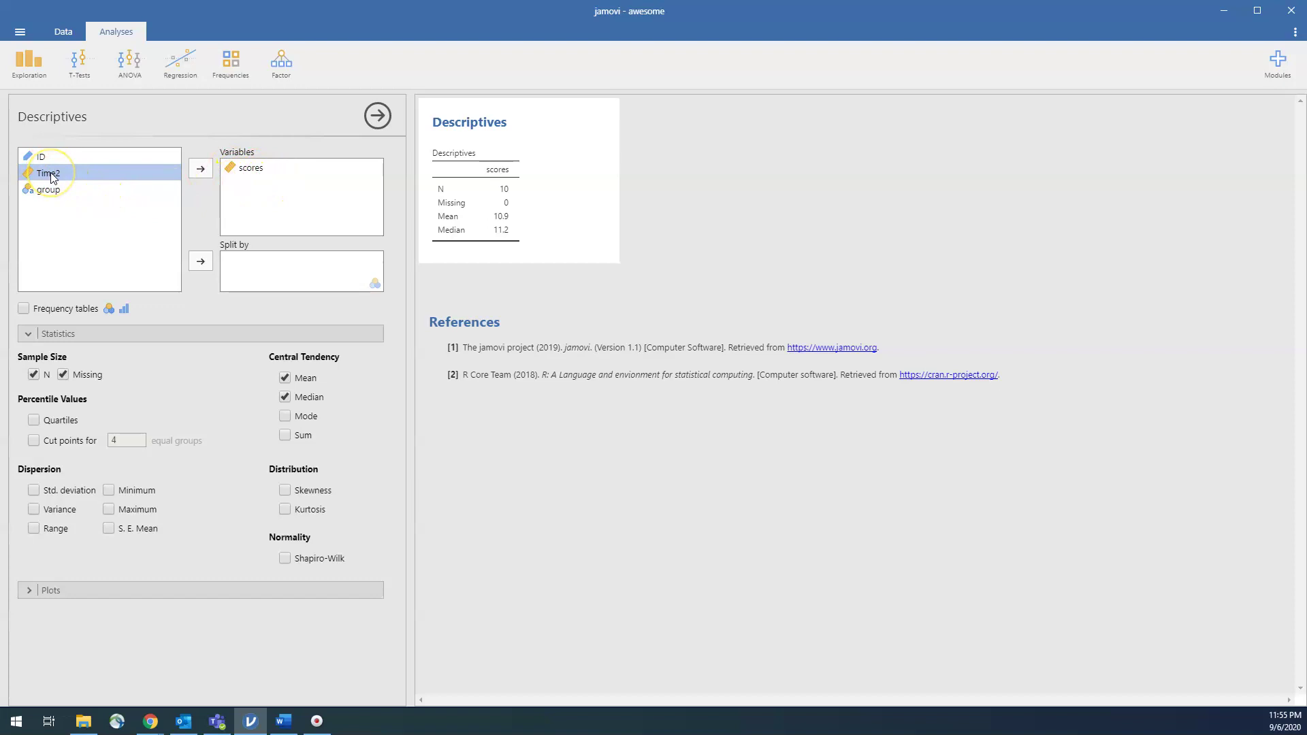
Add Time2 to the variables of the Descriptives analysis and take it out again.
click(200, 169)
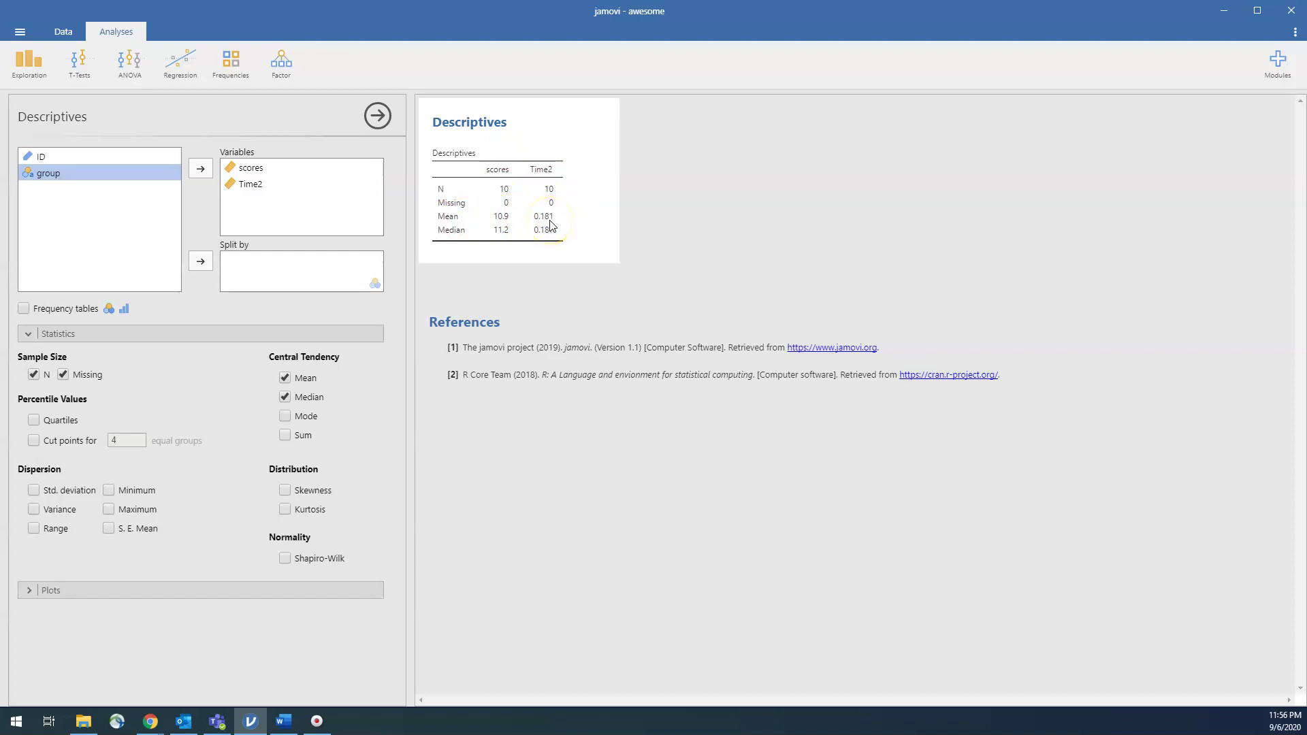
click(249, 185)
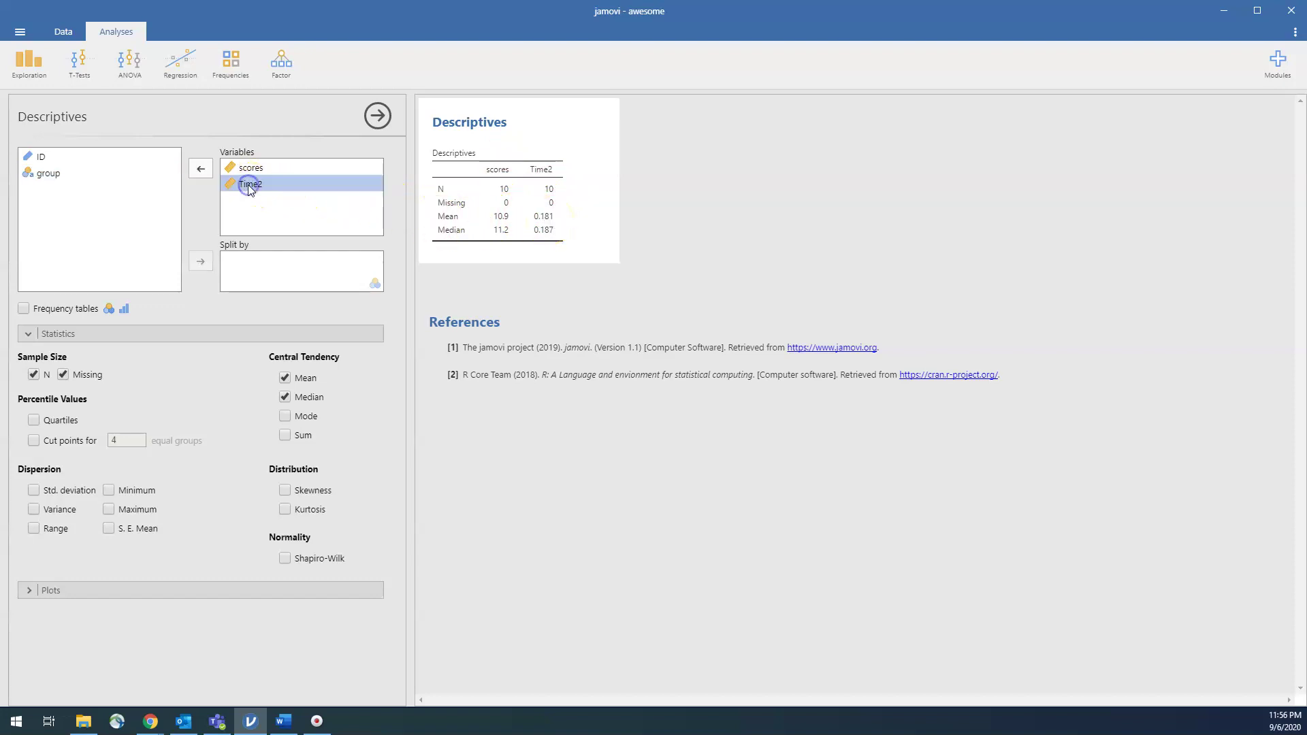
click(200, 170)
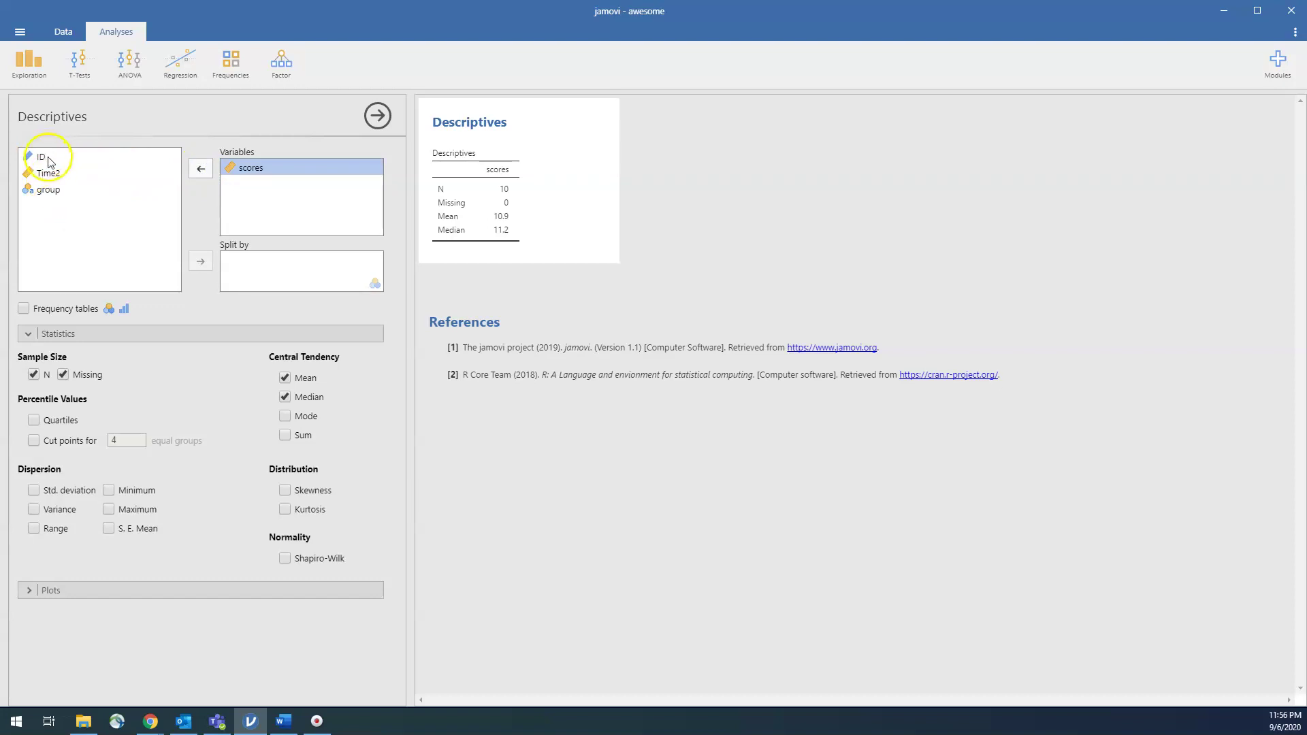
Split the scores descriptives by group and add a histogram.
click(53, 192)
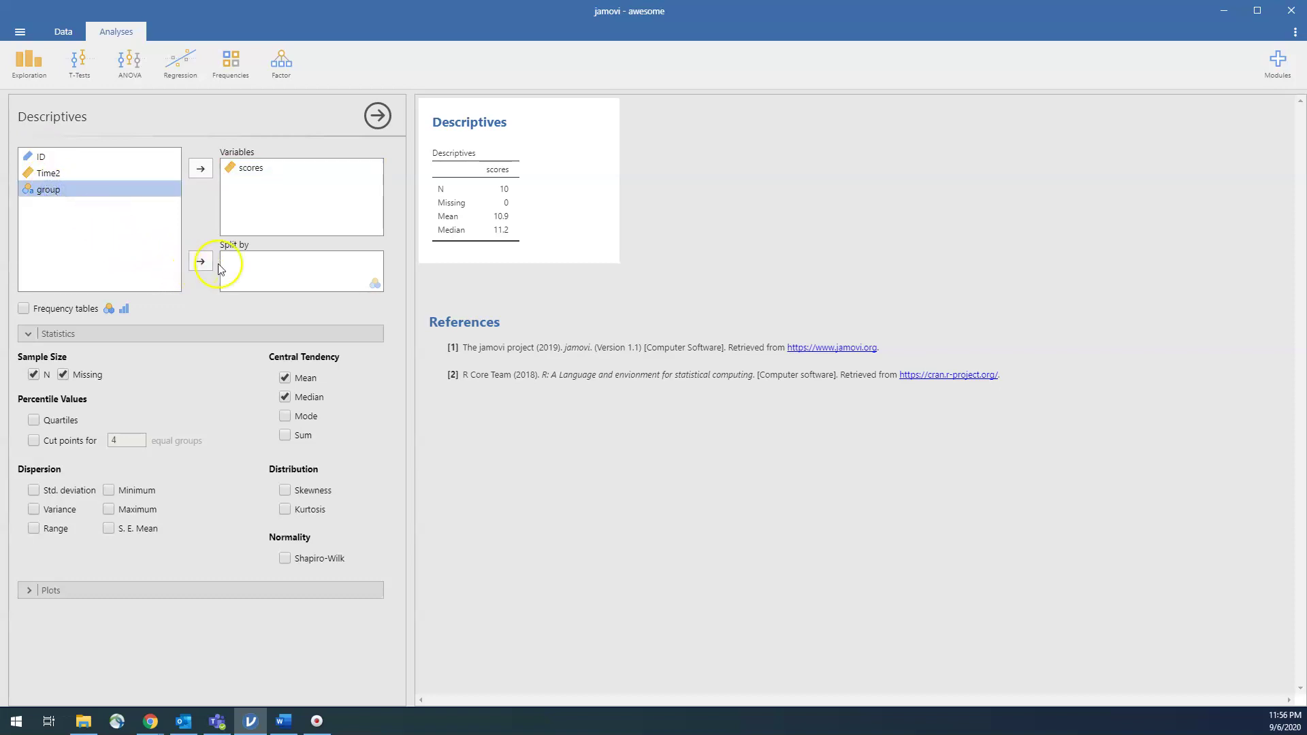
click(199, 261)
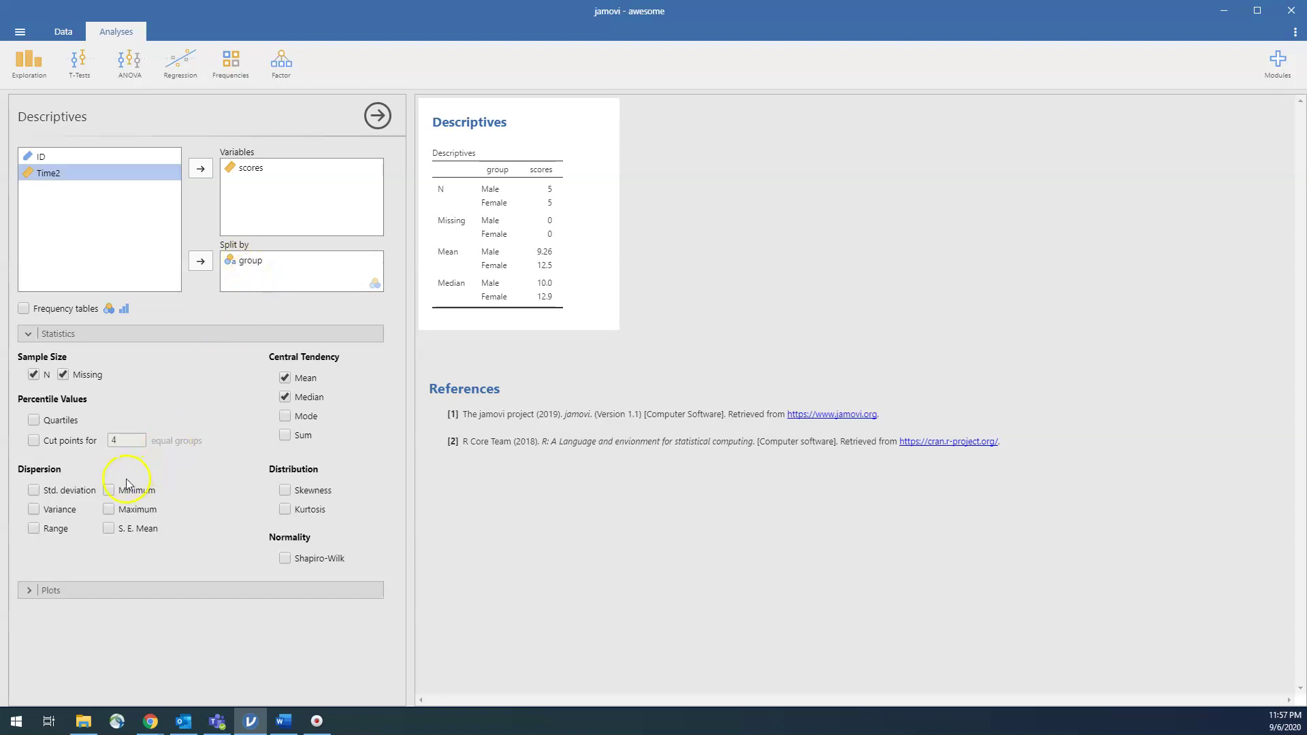
click(38, 594)
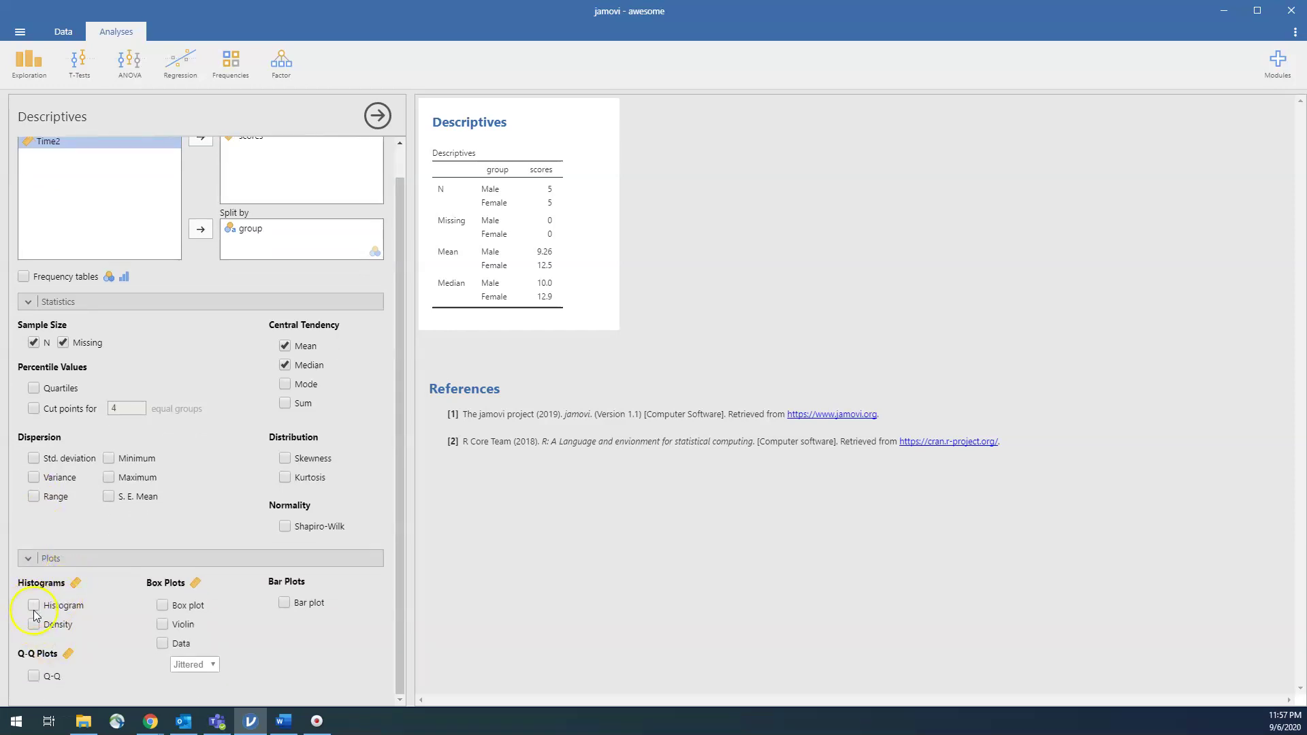
click(34, 606)
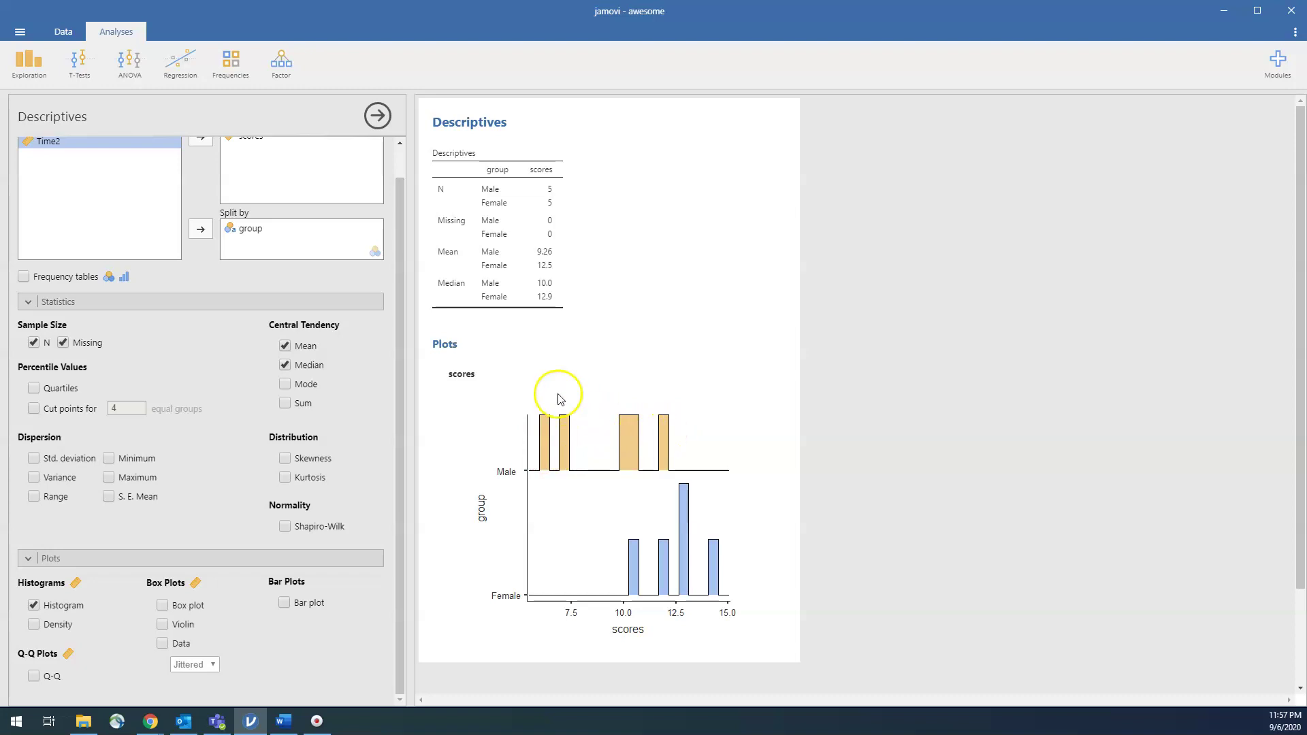
Take group out of the split of the scores descriptives.
click(252, 229)
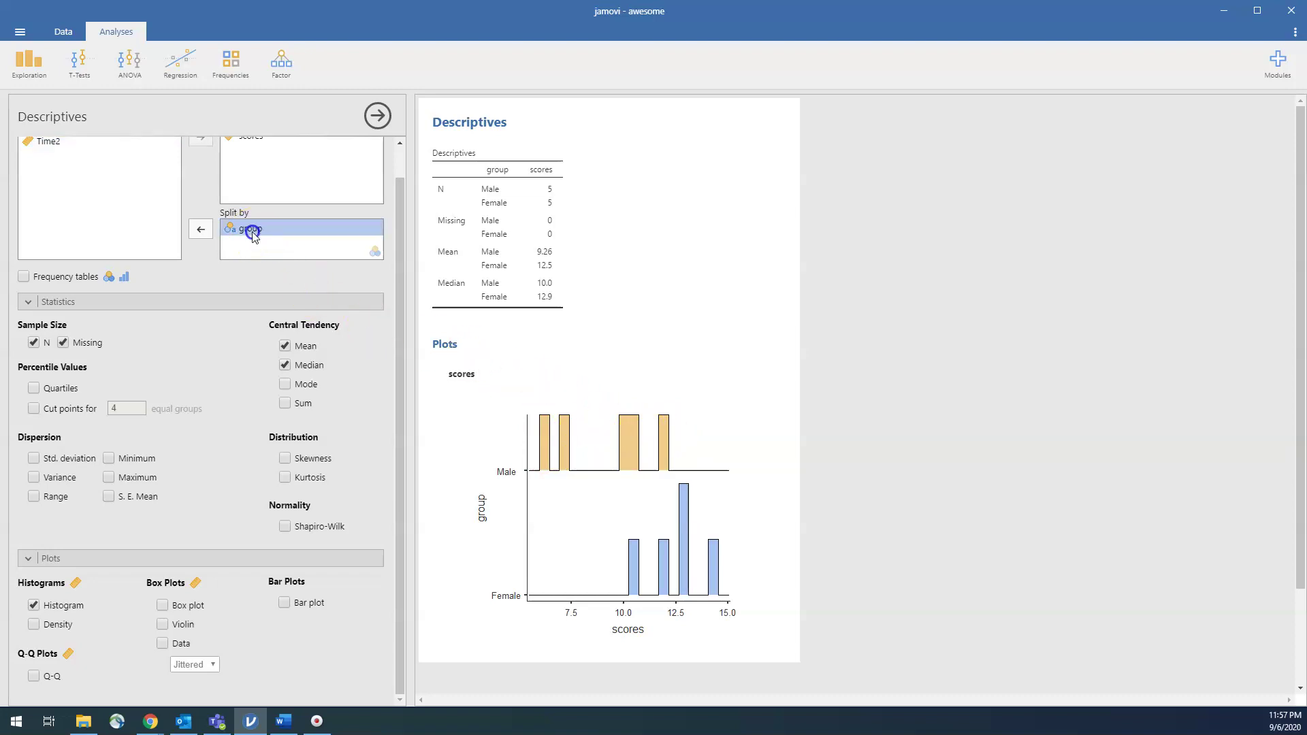
click(201, 229)
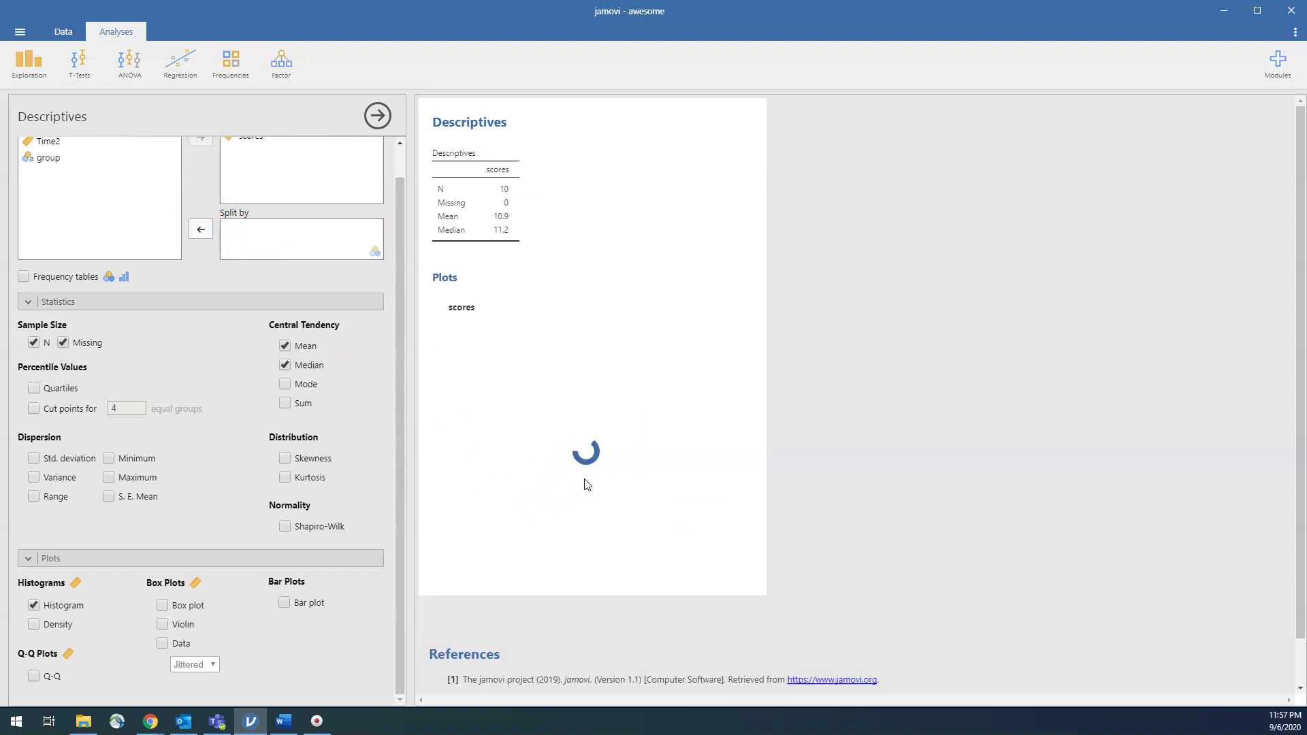
click(530, 523)
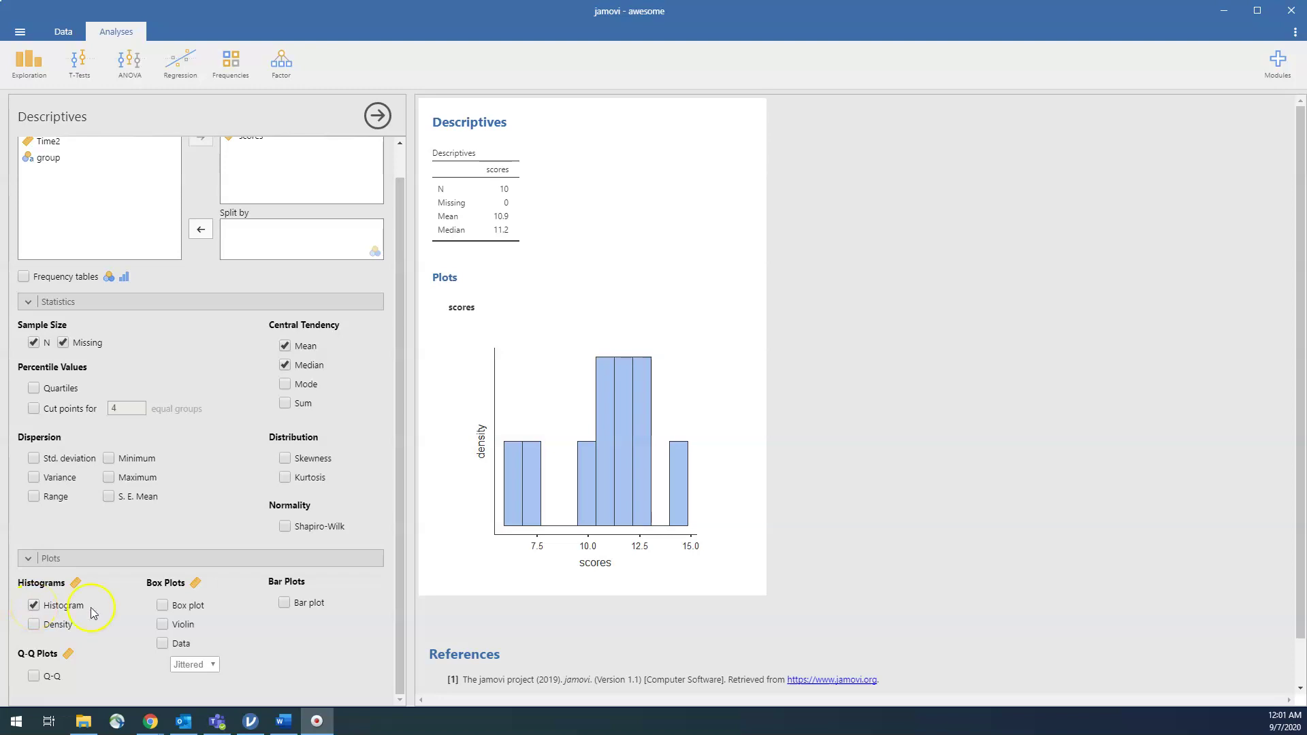
Replace the histogram with a bar plot and split the scores descriptives by group.
click(32, 605)
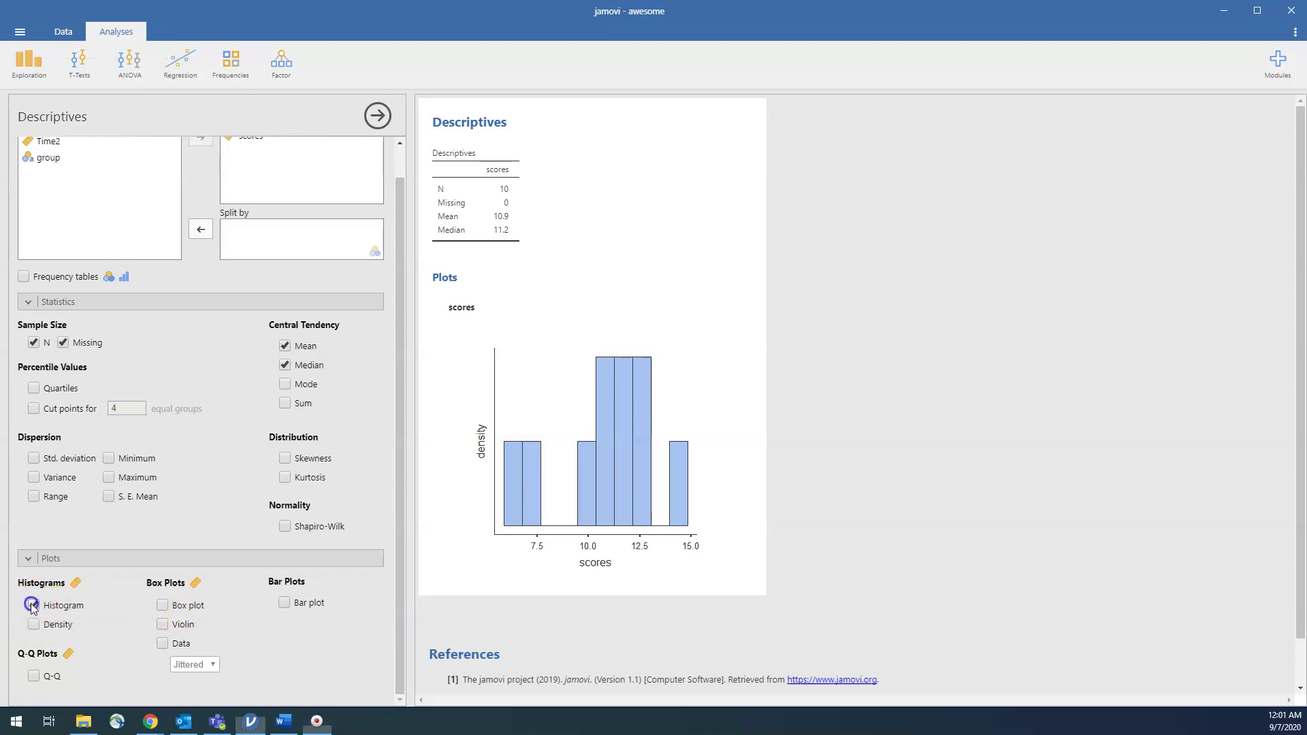
click(285, 603)
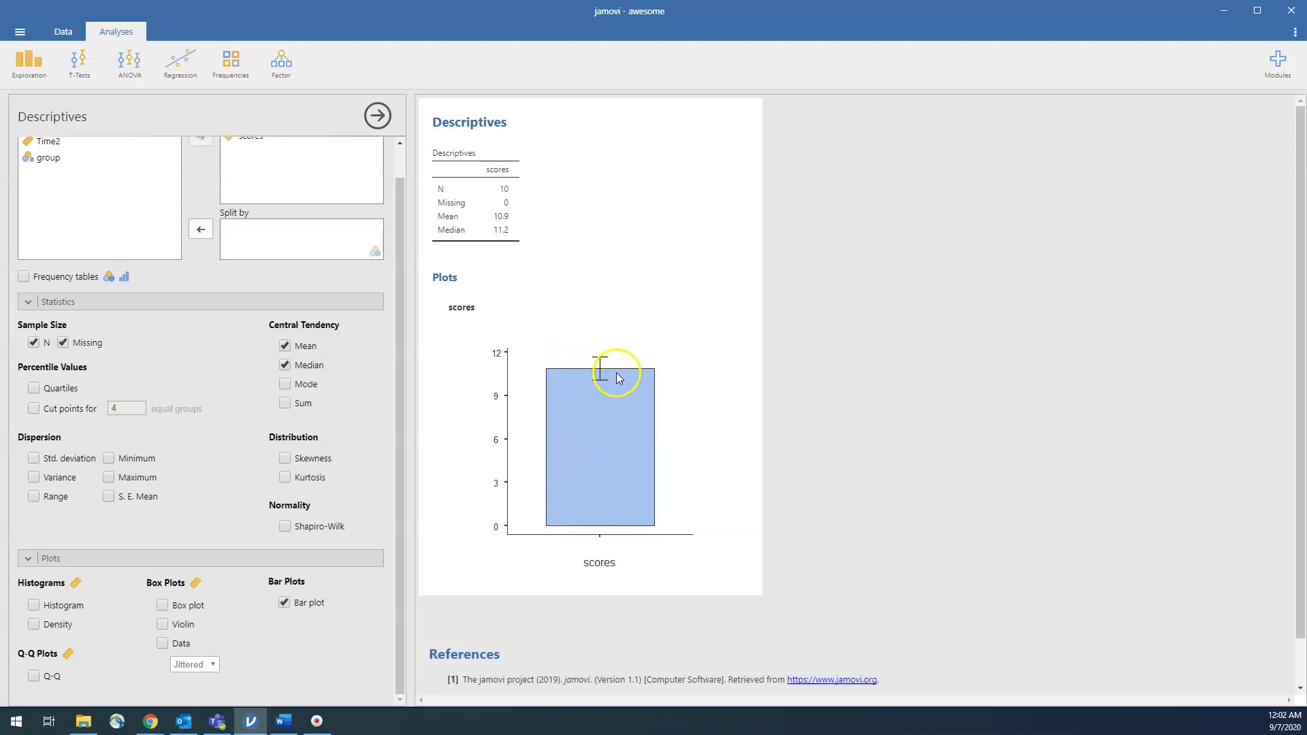
click(54, 164)
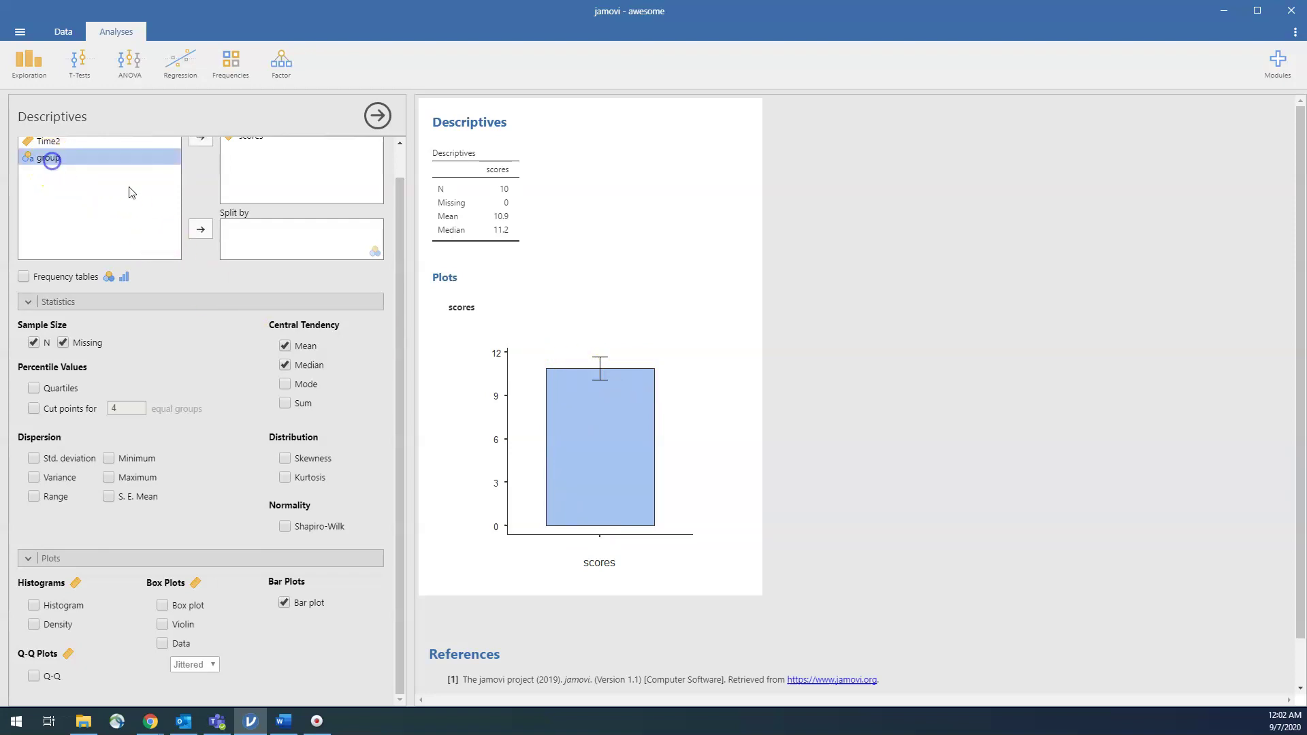
click(202, 231)
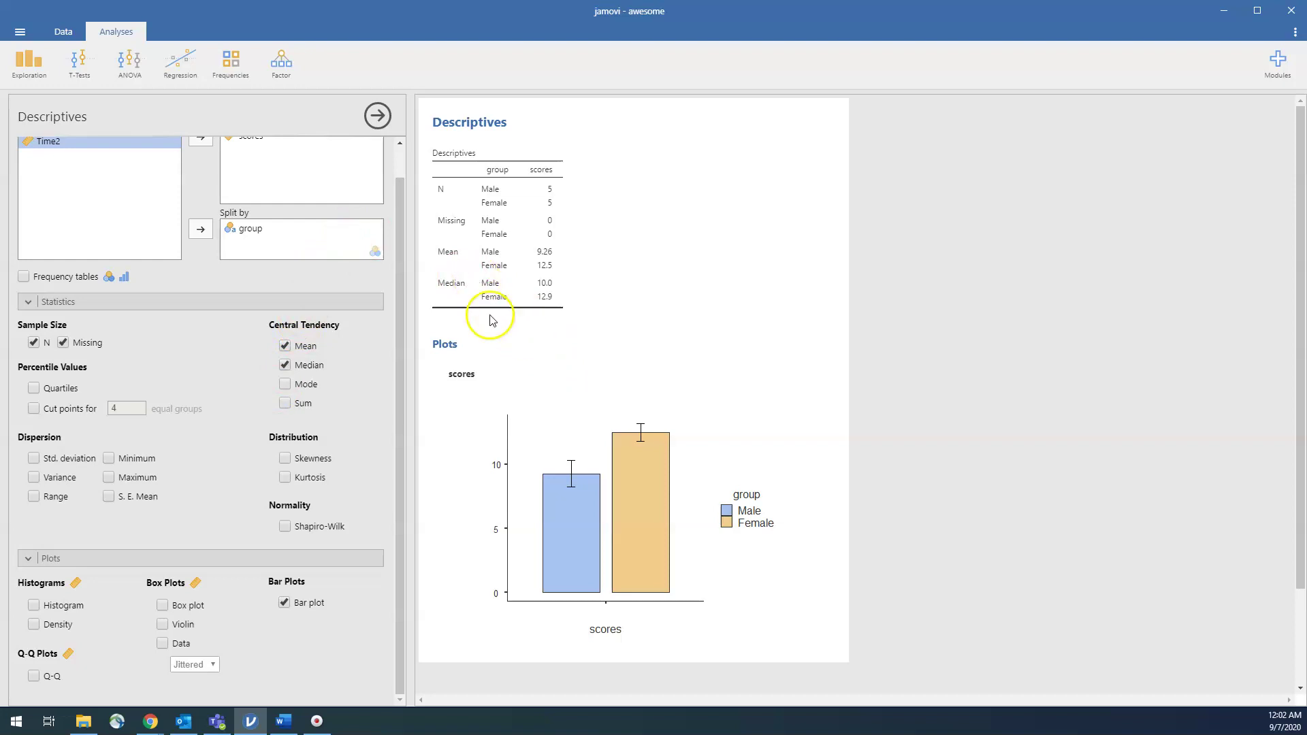
click(374, 114)
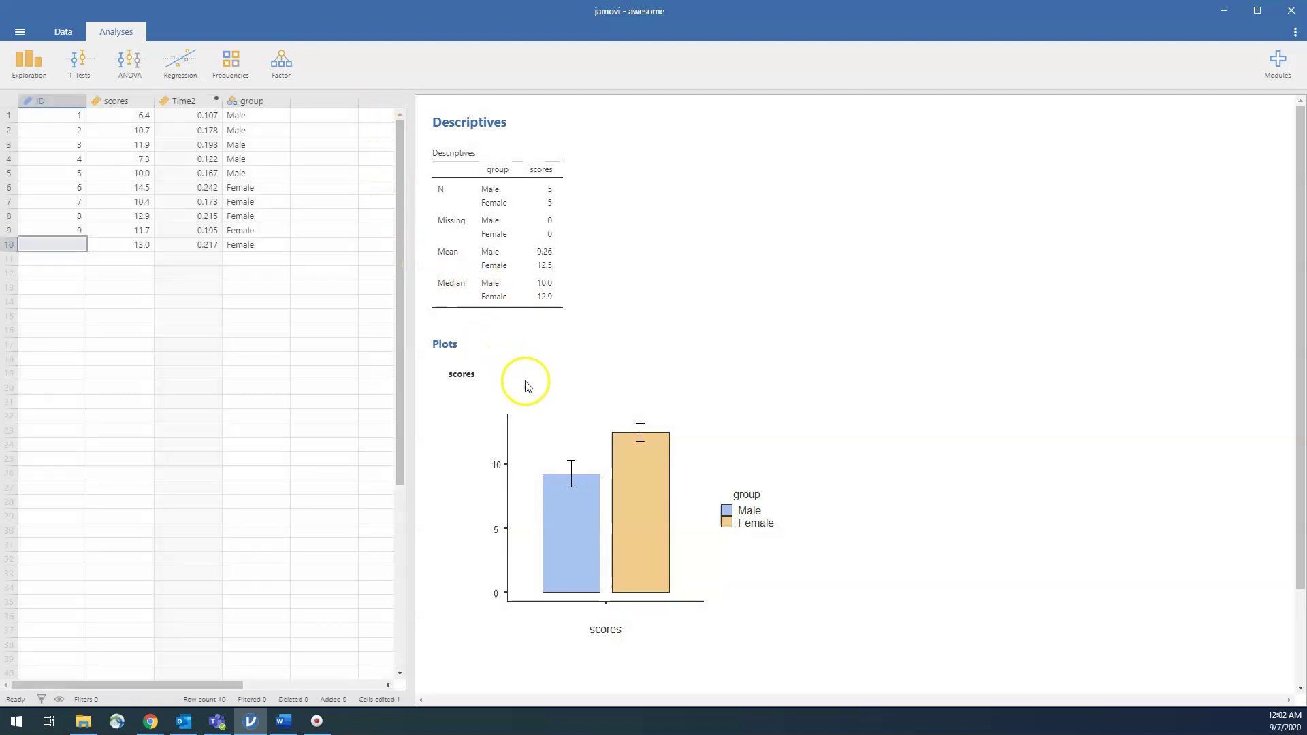
scroll(559, 386, down, 3)
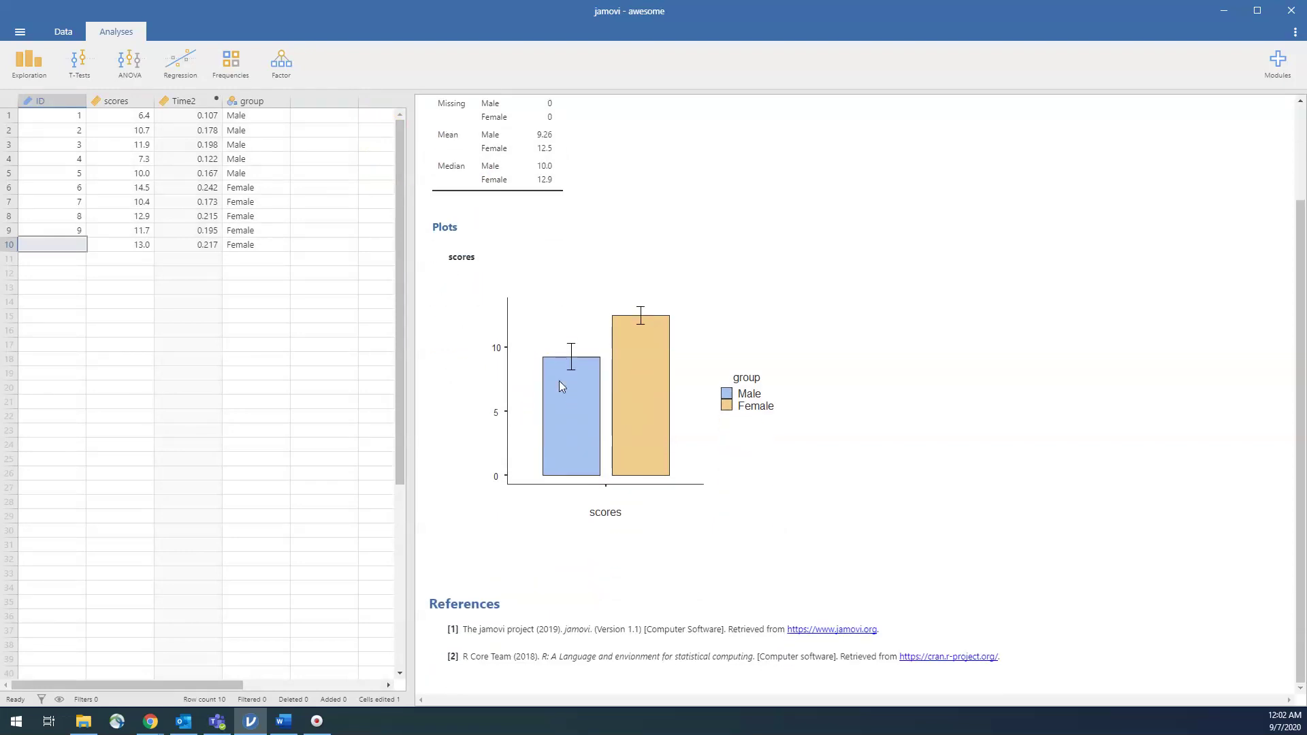
scroll(560, 386, up, 3)
scroll(559, 385, down, 3)
scroll(560, 385, up, 3)
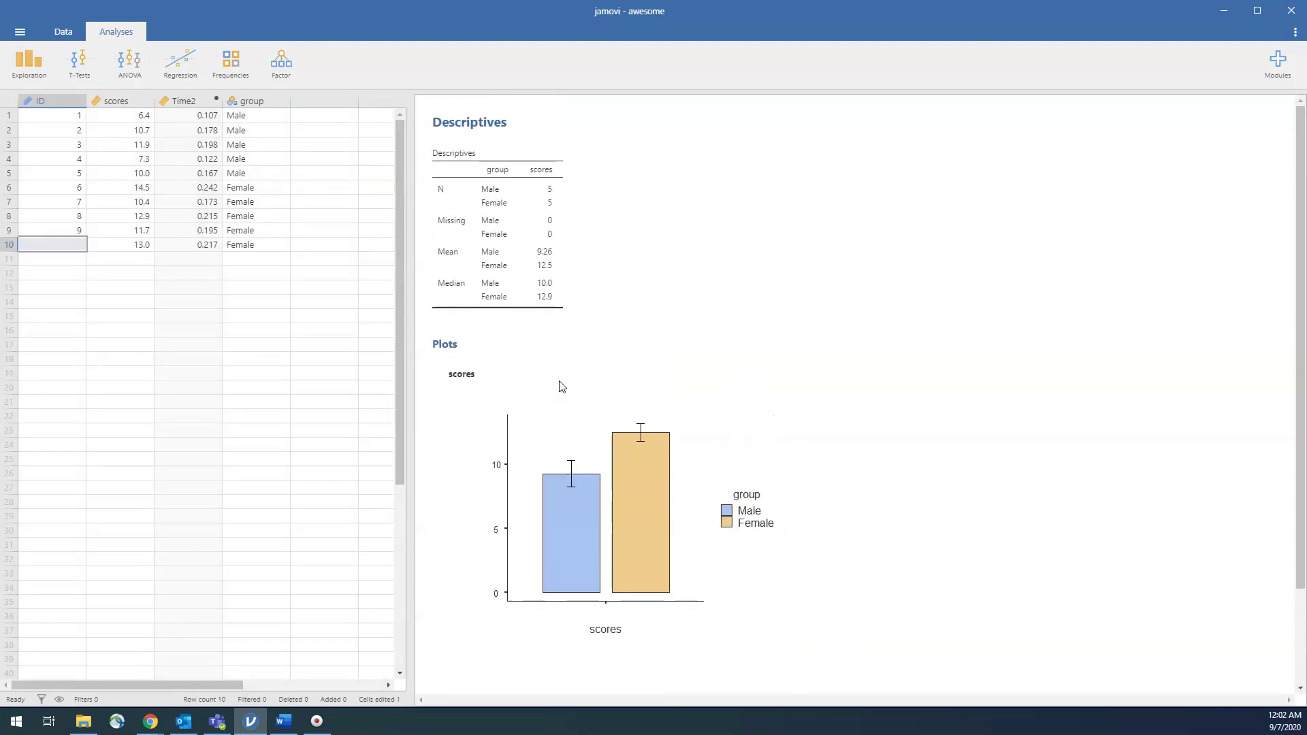
Create a second Descriptives analysis with scores as its variable.
click(35, 73)
click(33, 102)
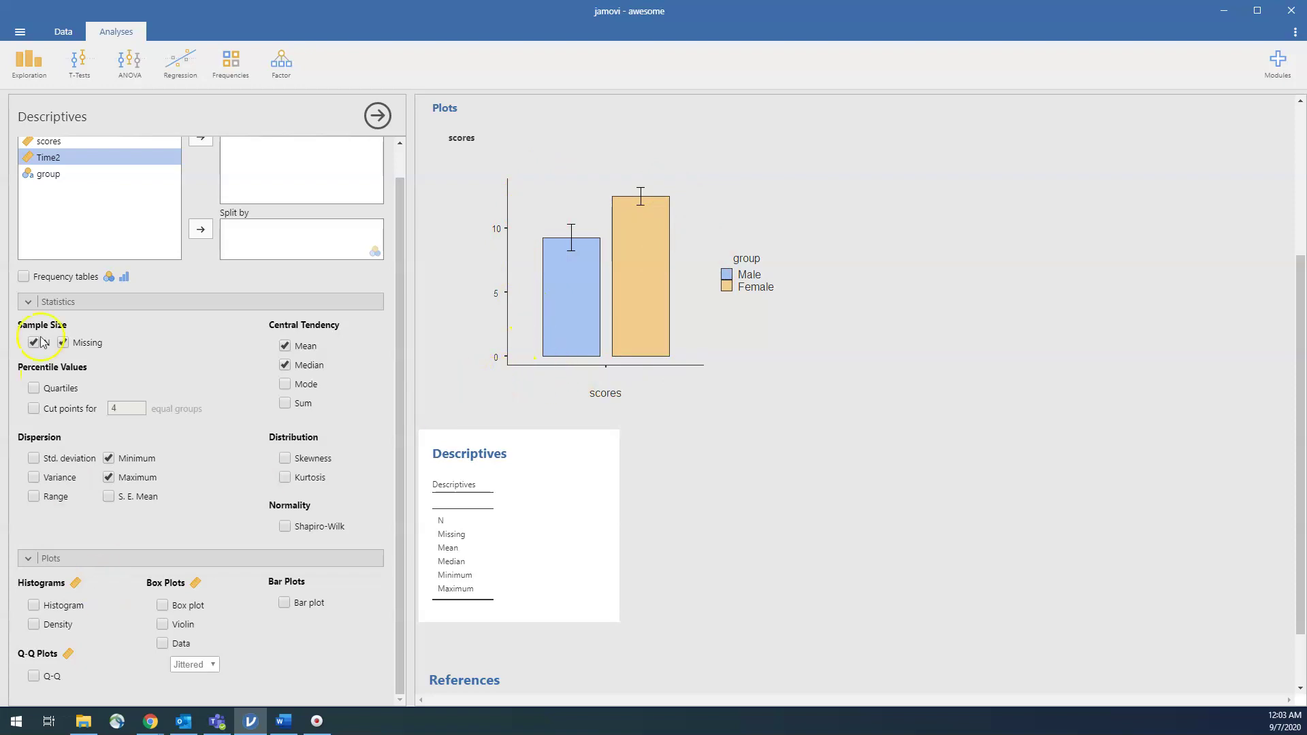
scroll(57, 220, up, 1)
scroll(57, 220, up, 2)
click(48, 173)
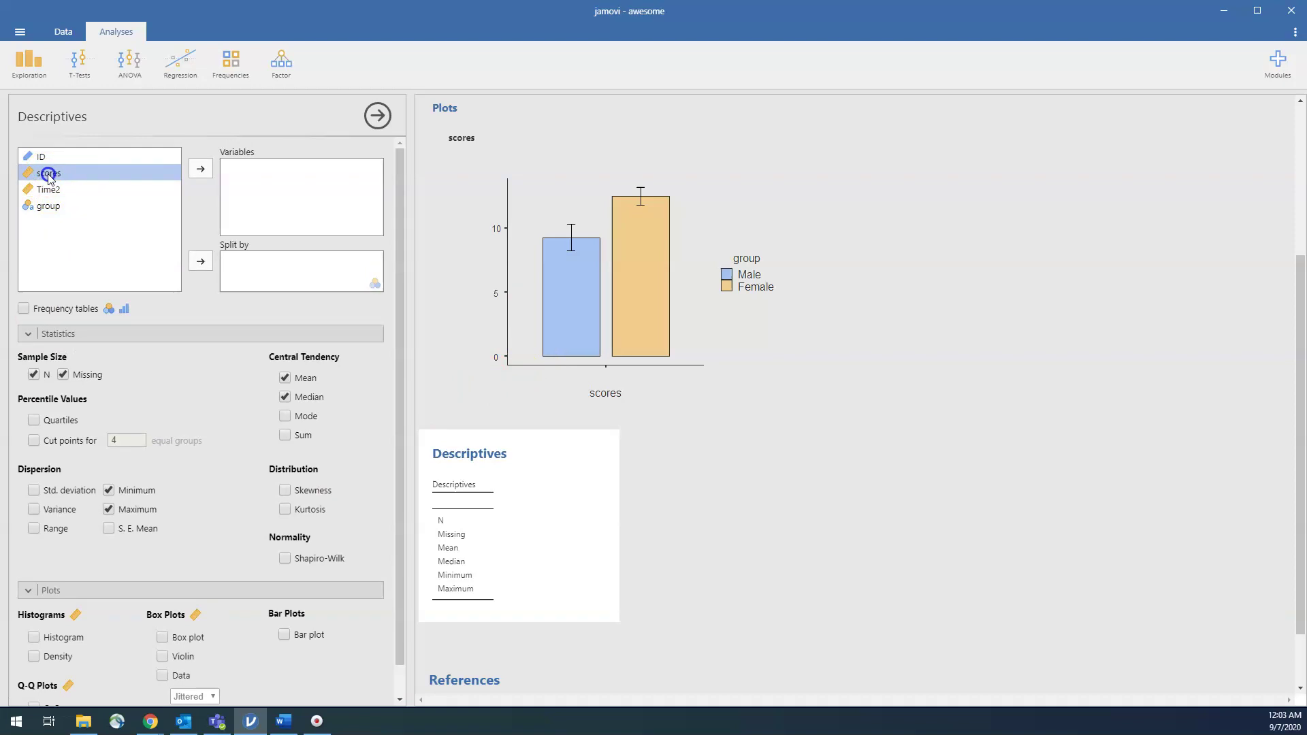
click(210, 176)
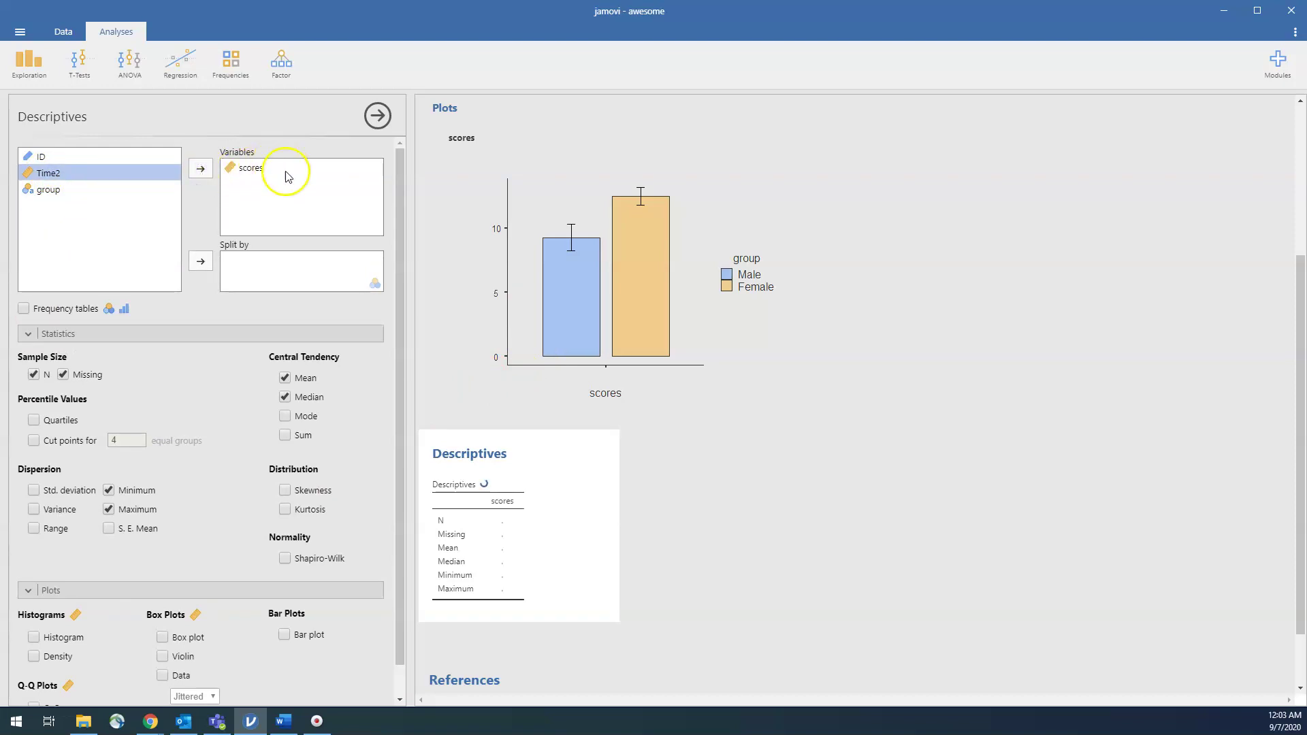
Add a bar plot of scores to the second Descriptives analysis and close its options.
scroll(507, 381, up, 3)
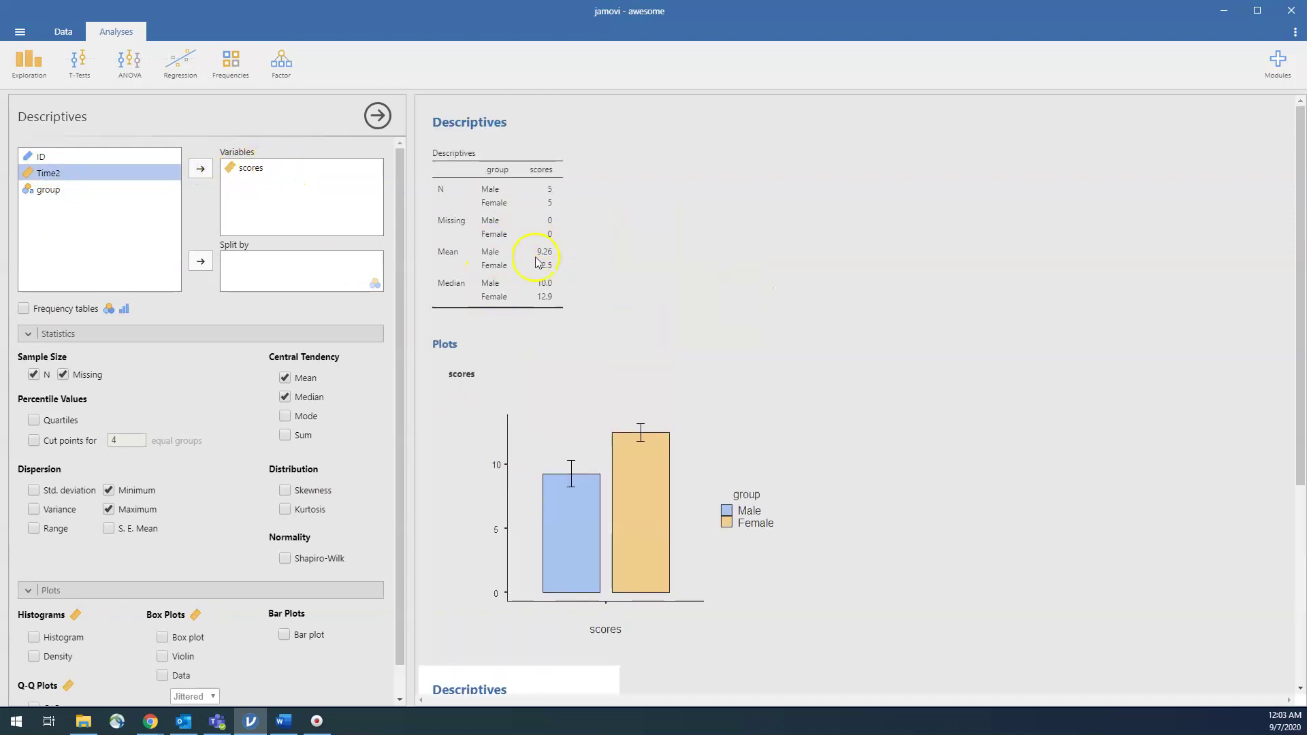
scroll(525, 344, down, 4)
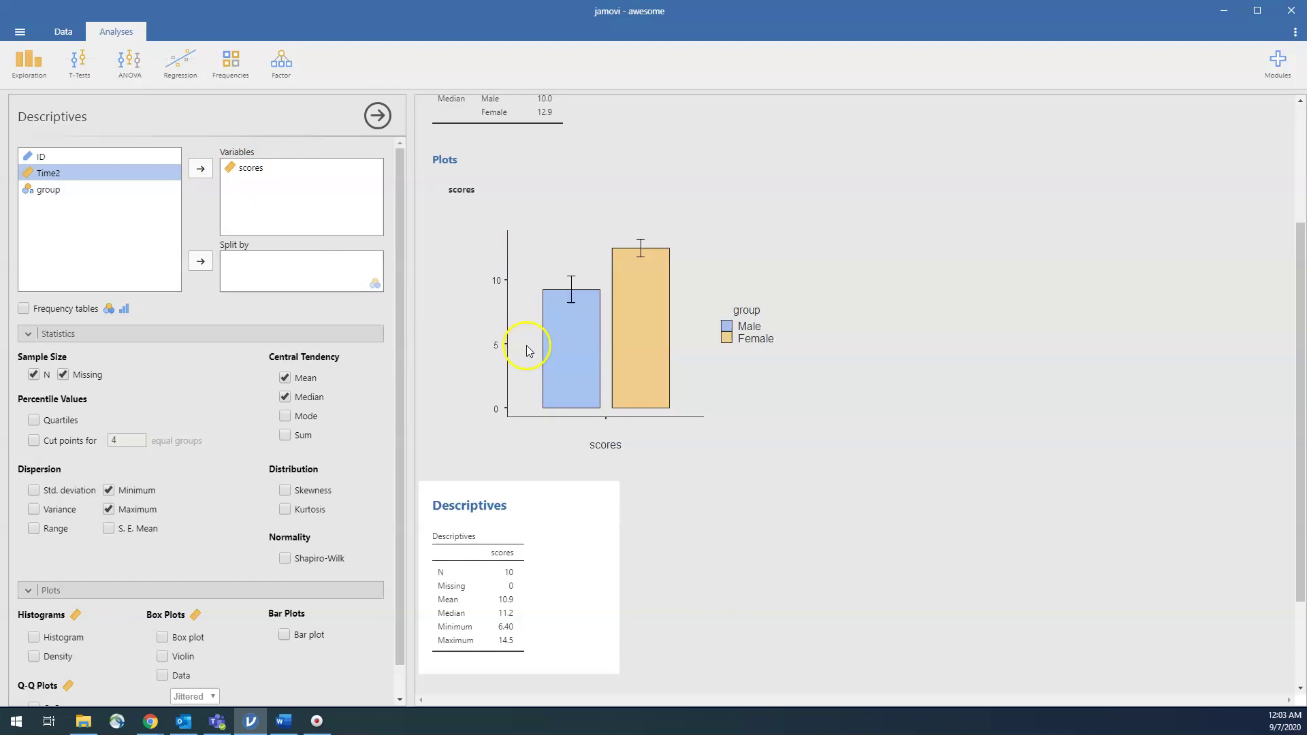
click(283, 635)
scroll(525, 503, down, 3)
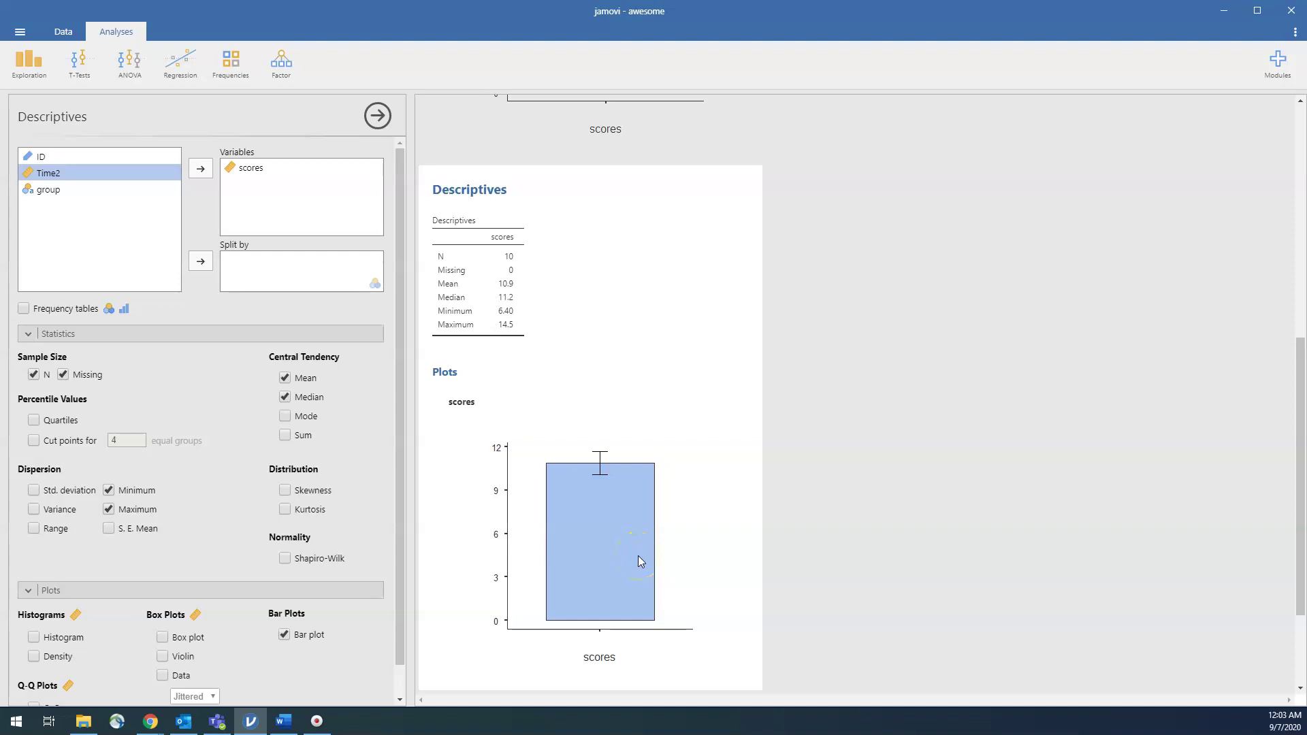
scroll(639, 556, up, 3)
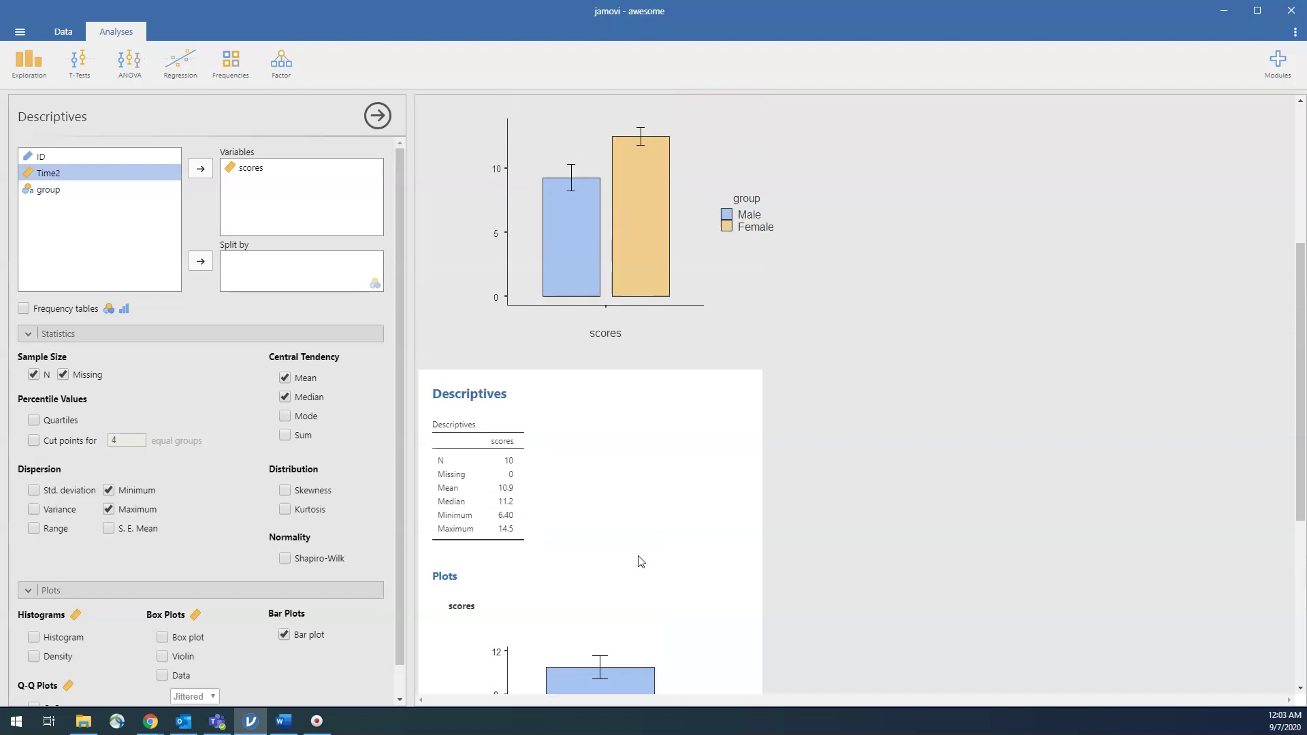
scroll(639, 562, down, 2)
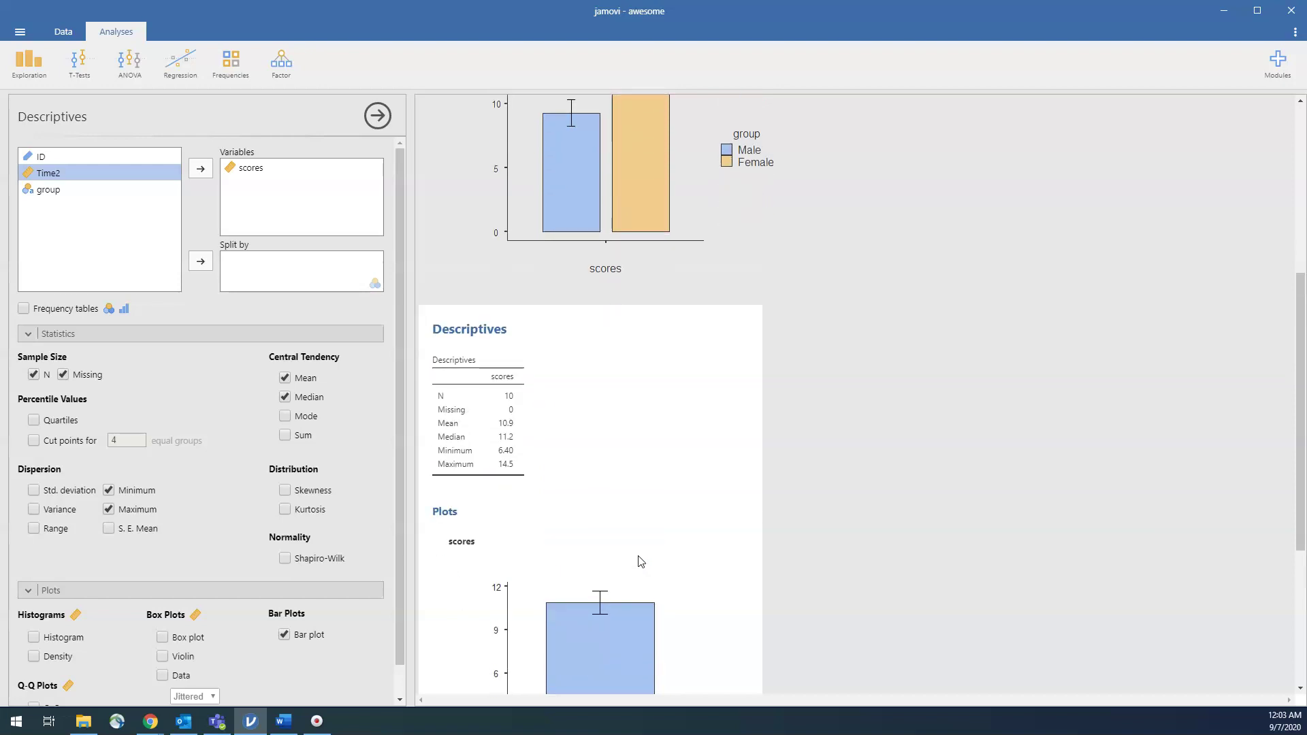
click(382, 117)
scroll(638, 472, down, 2)
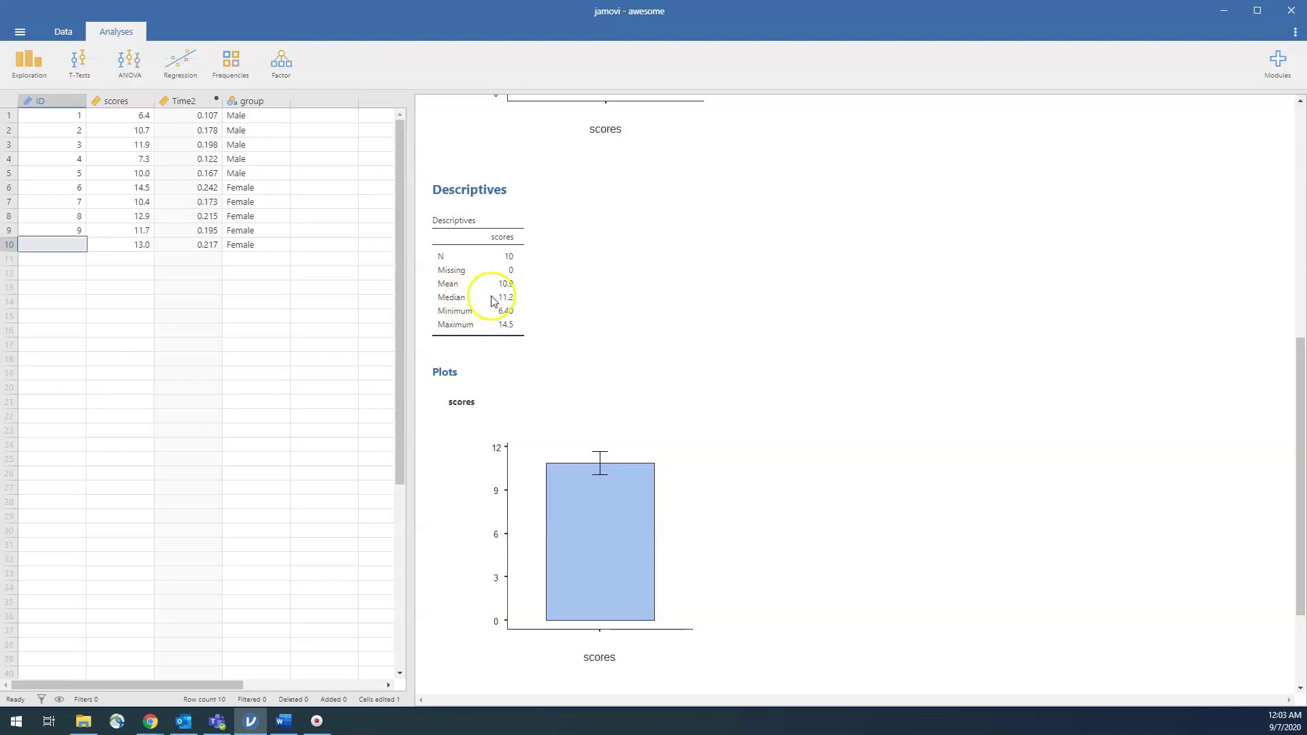
Reopen the second Descriptives analysis, add the range to its statistics and close its options.
click(514, 287)
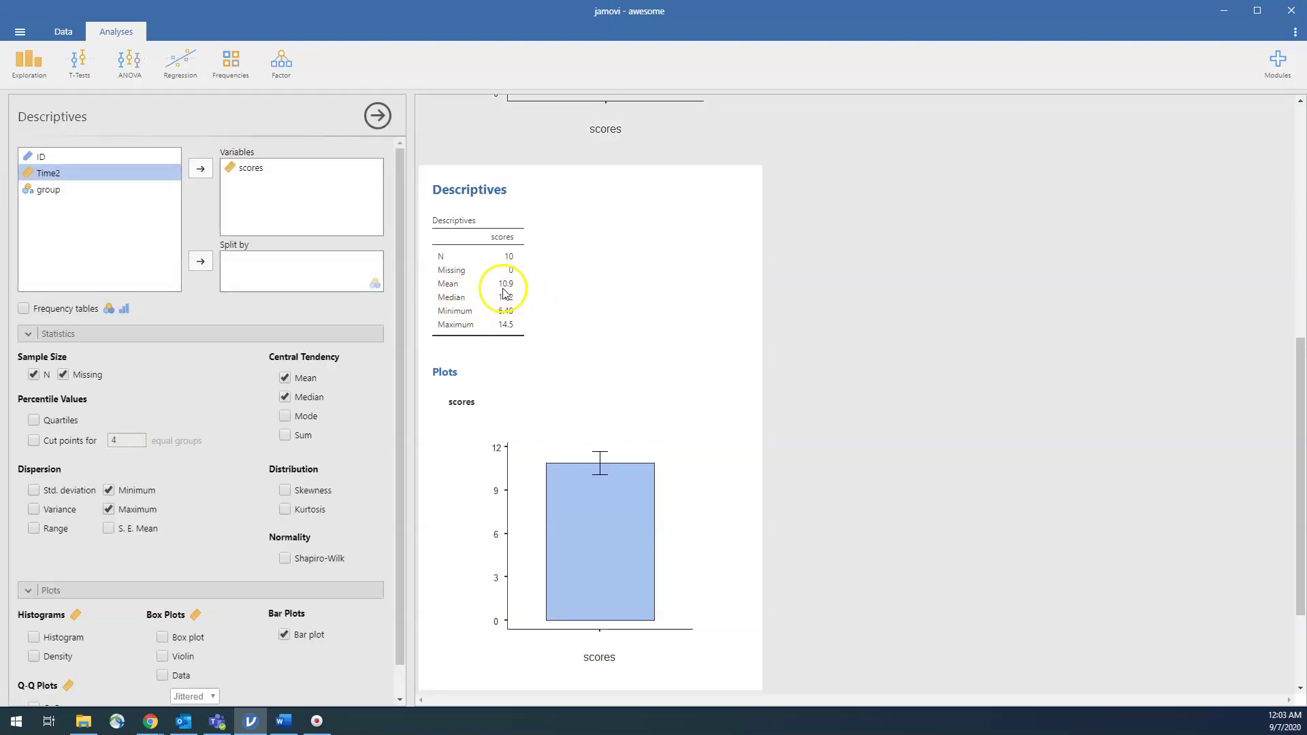
click(33, 529)
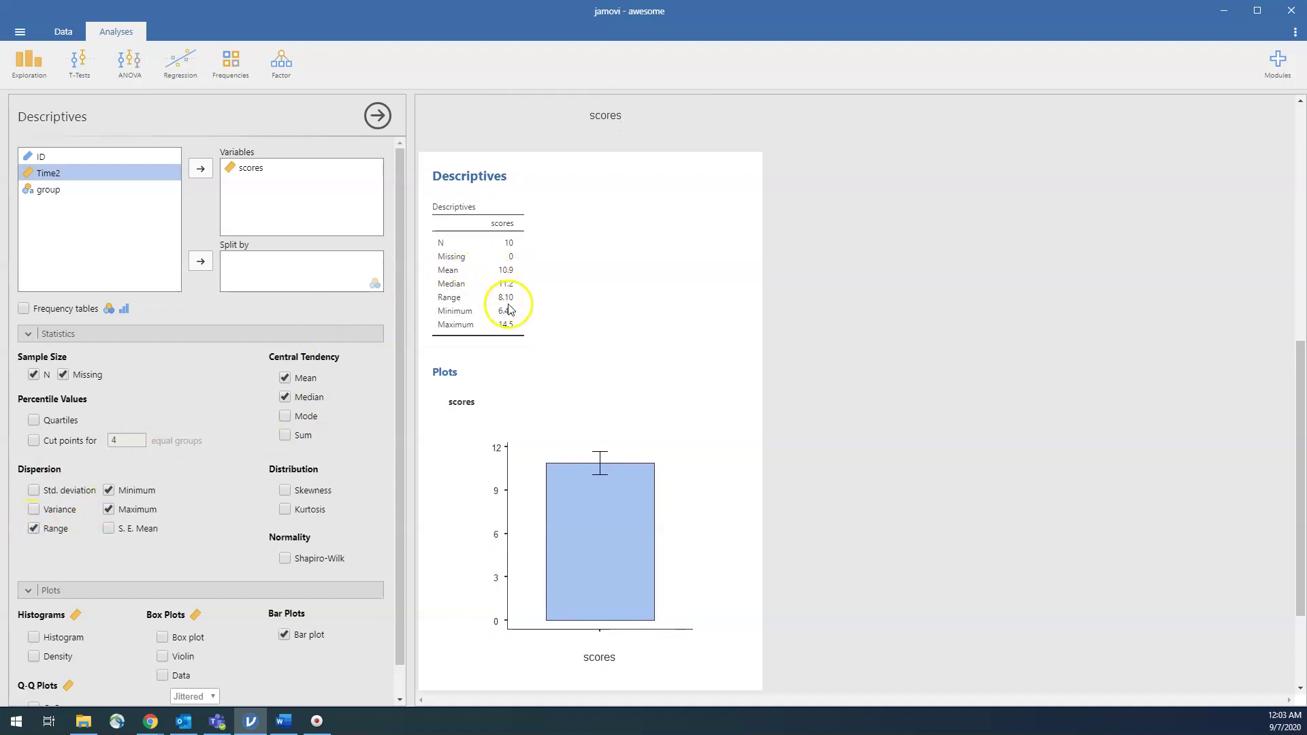
click(377, 116)
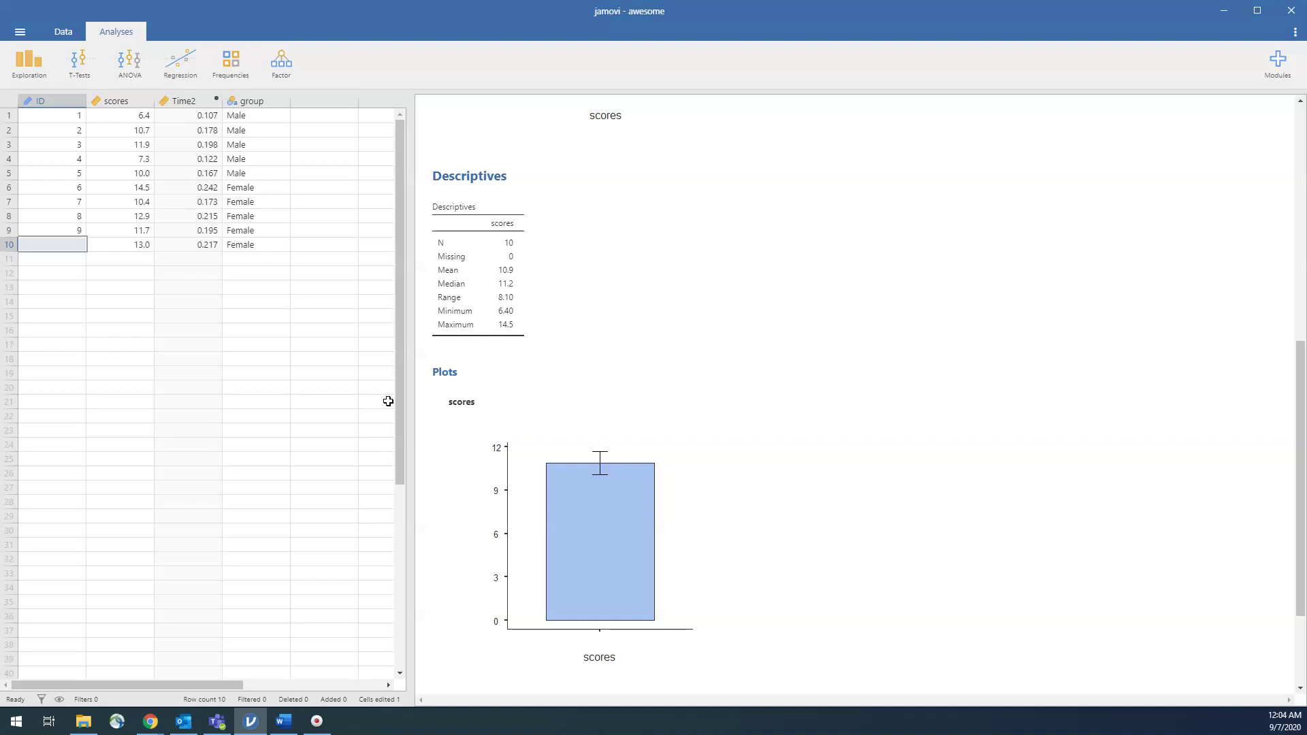
Start a new blank data set and resize its window to leave room for another one beside it.
click(24, 38)
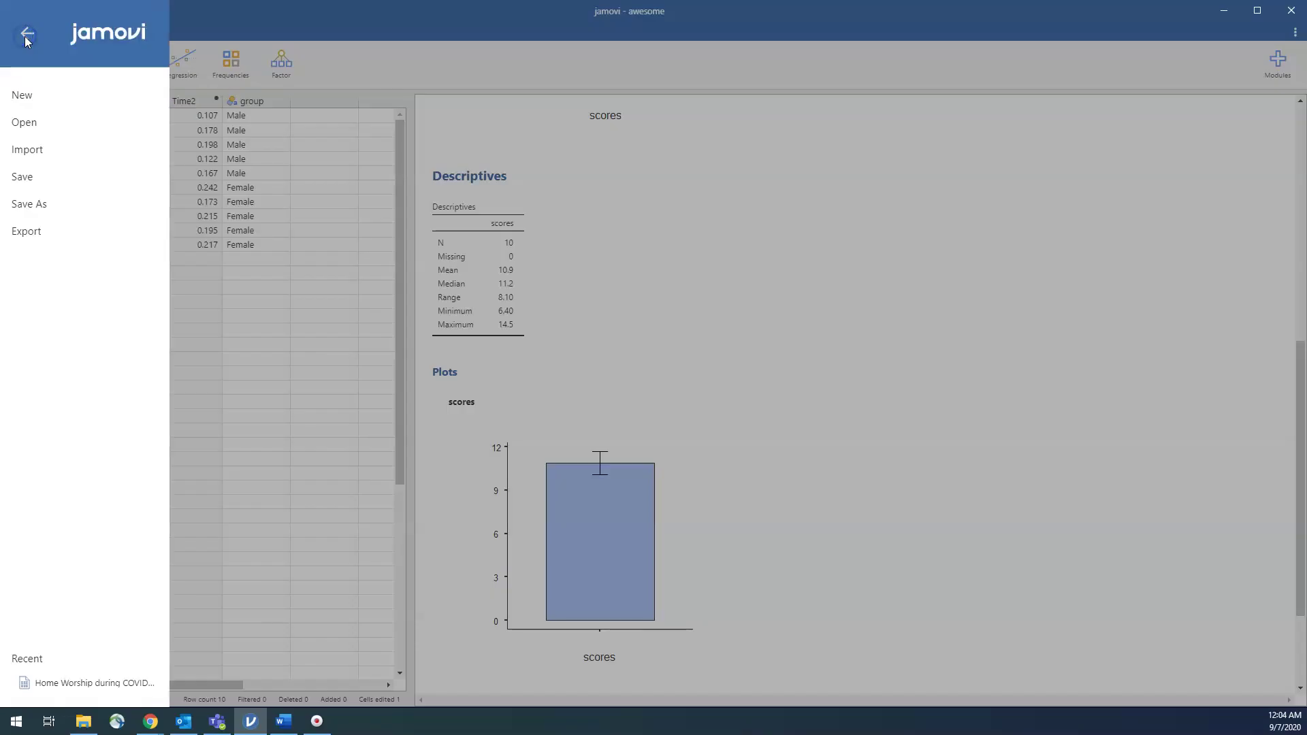
click(23, 99)
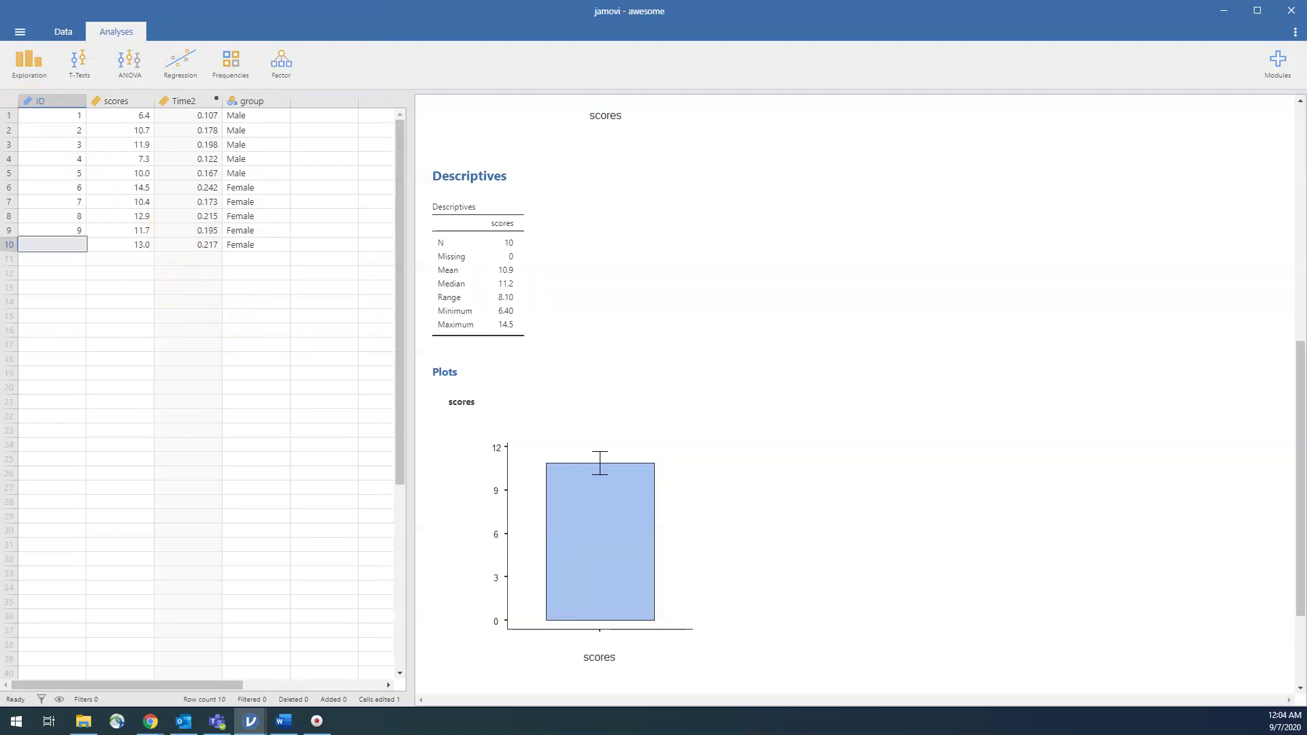
drag(677, 215, 283, 14)
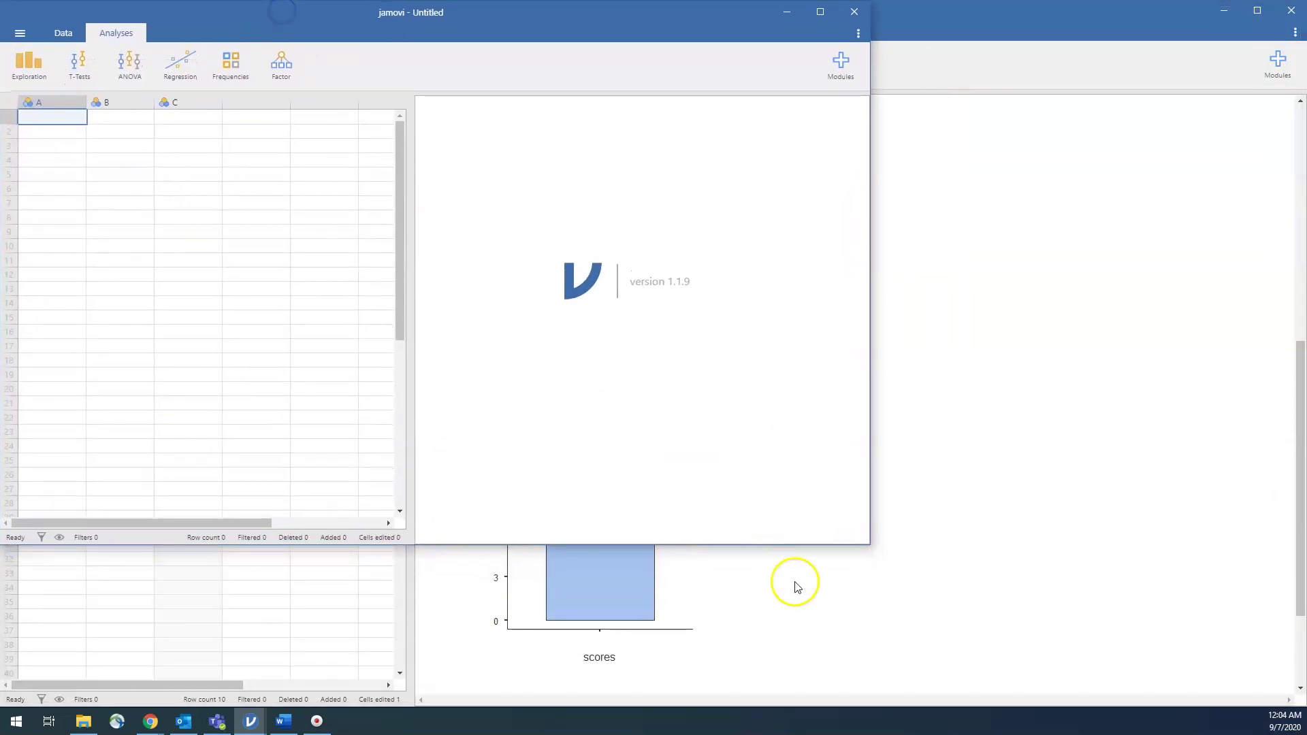
drag(867, 542, 893, 706)
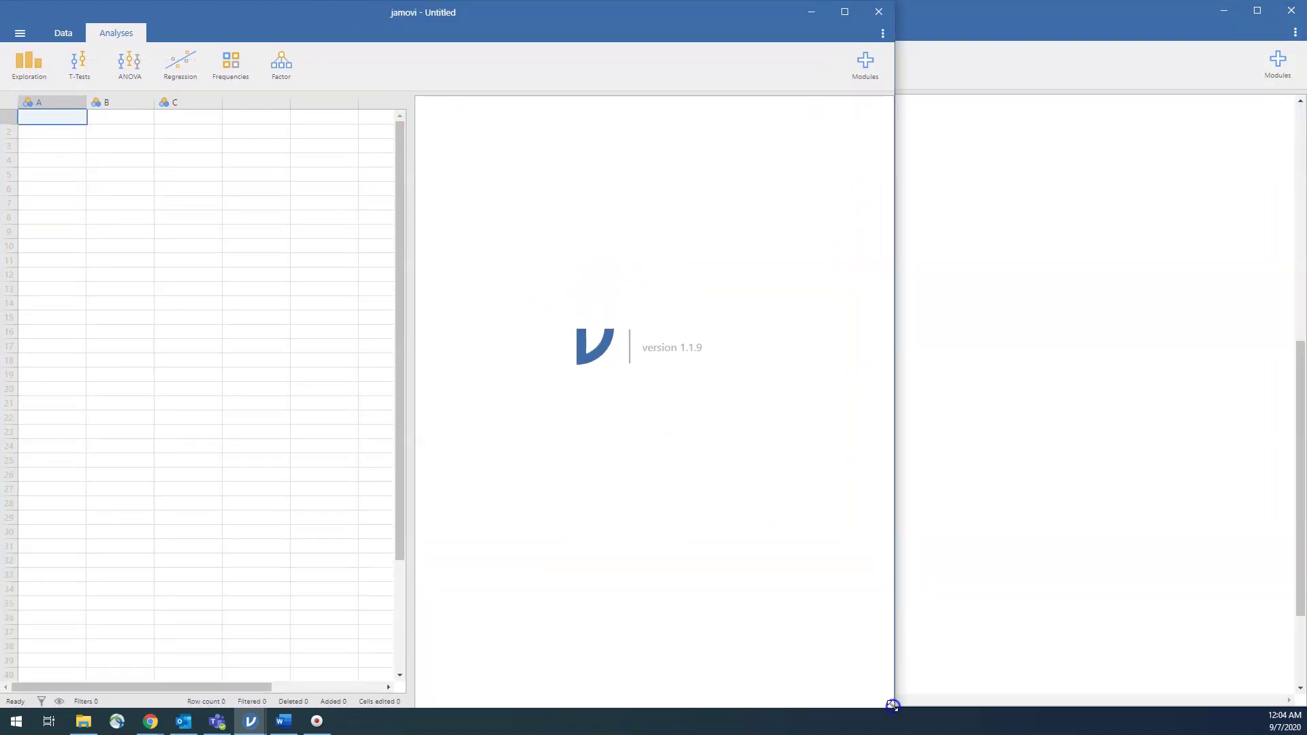
Switch to the Word document with the Males and Females distance and time table, and widen the blank data set's window up to it.
click(285, 721)
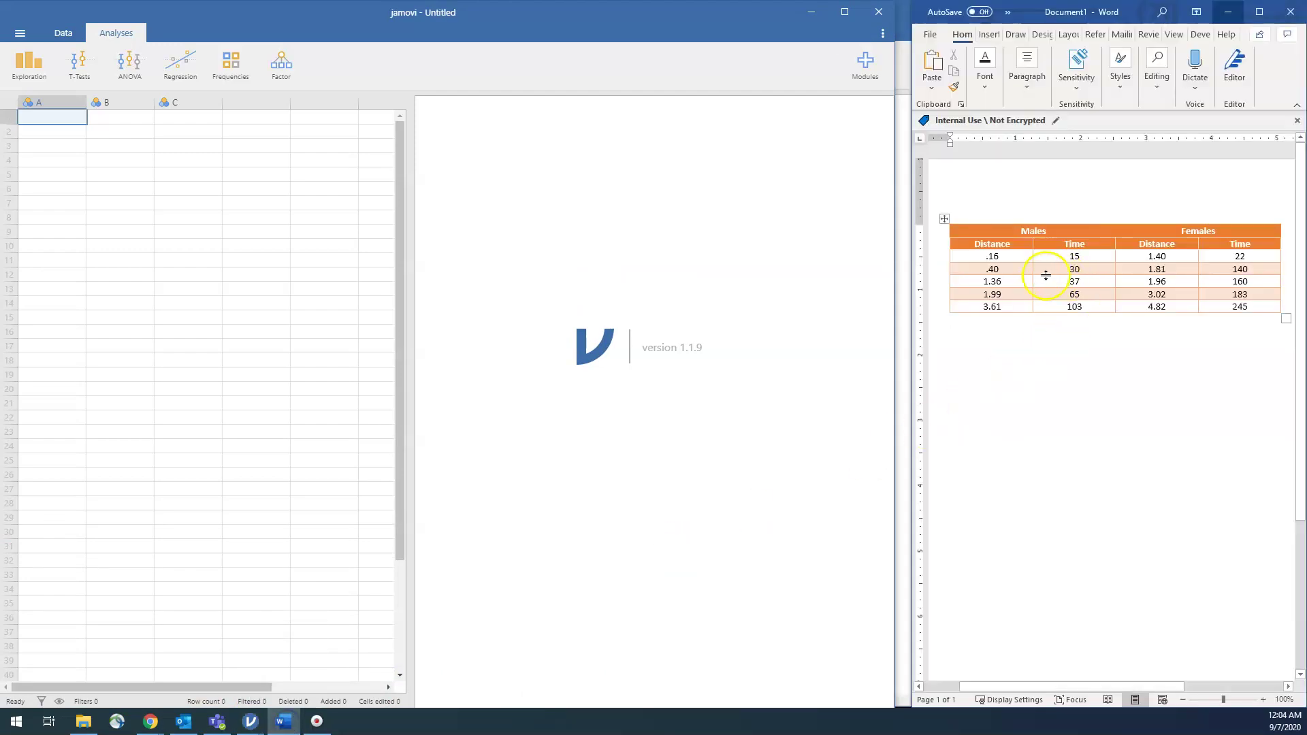
click(893, 284)
drag(892, 284, 909, 284)
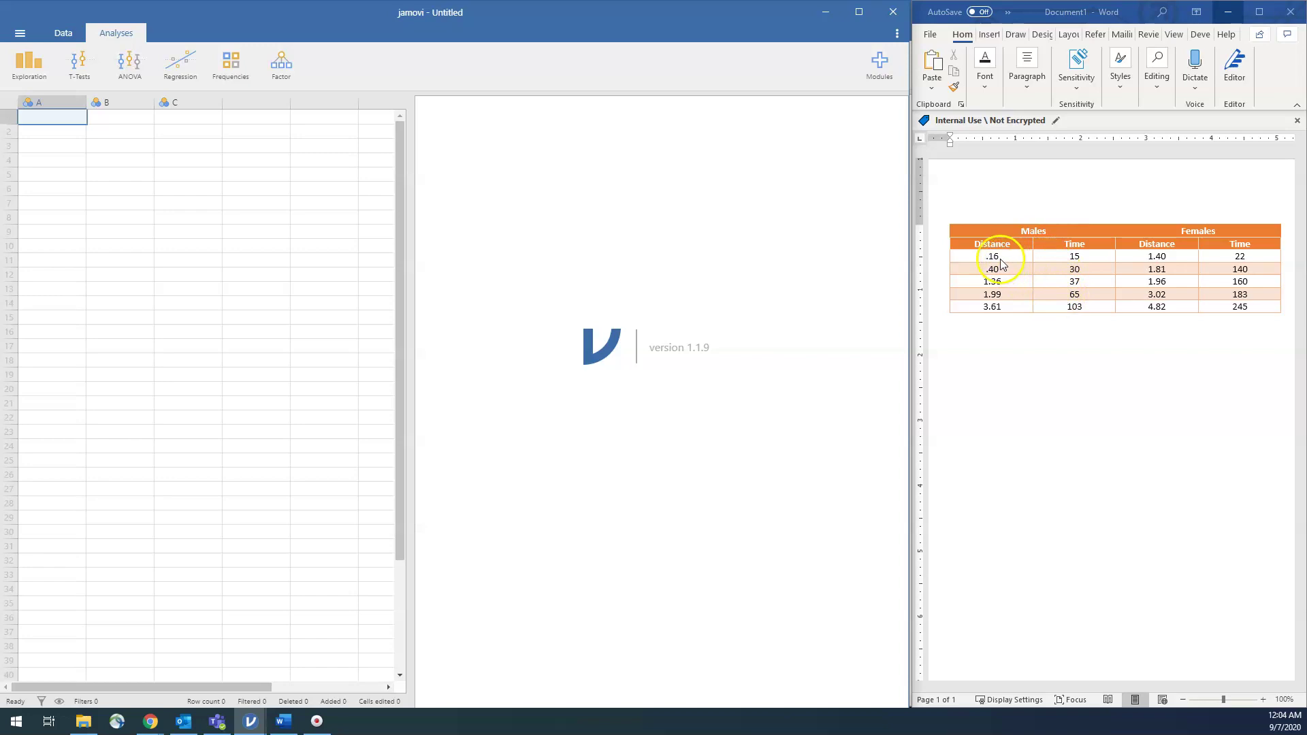
Copy the five Males distance and time rows from the Word table into rows 1 to 5 of columns A and B.
click(1046, 246)
click(1155, 241)
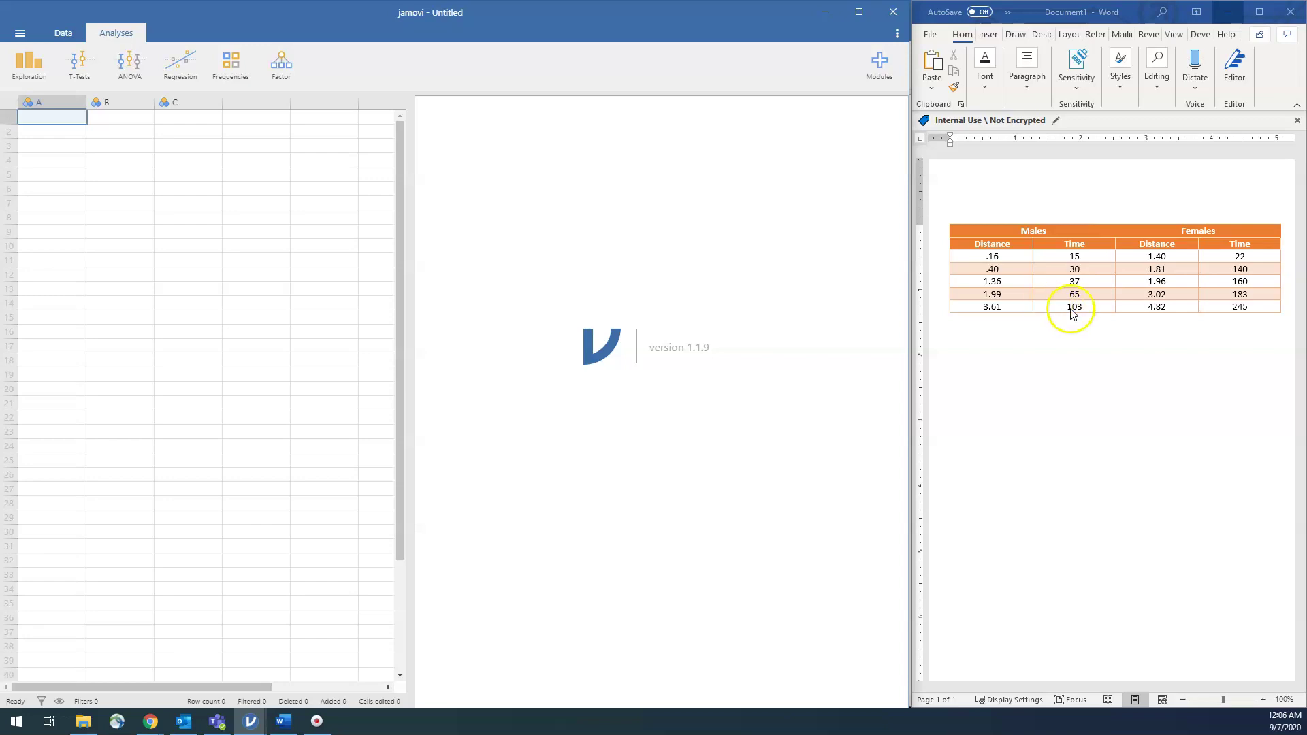
click(1014, 268)
mouse_move(984, 259)
mouse_down()
mouse_move(1006, 304)
mouse_move(1060, 307)
mouse_up()
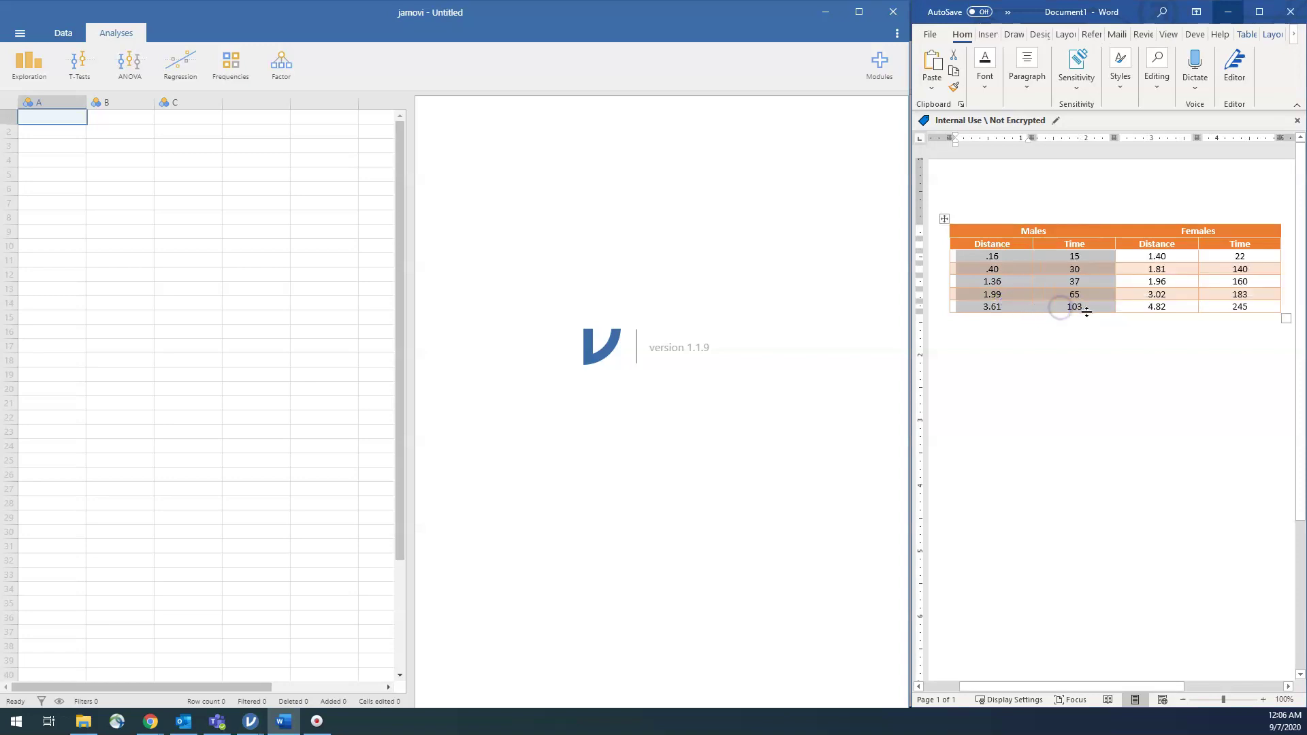
click(43, 124)
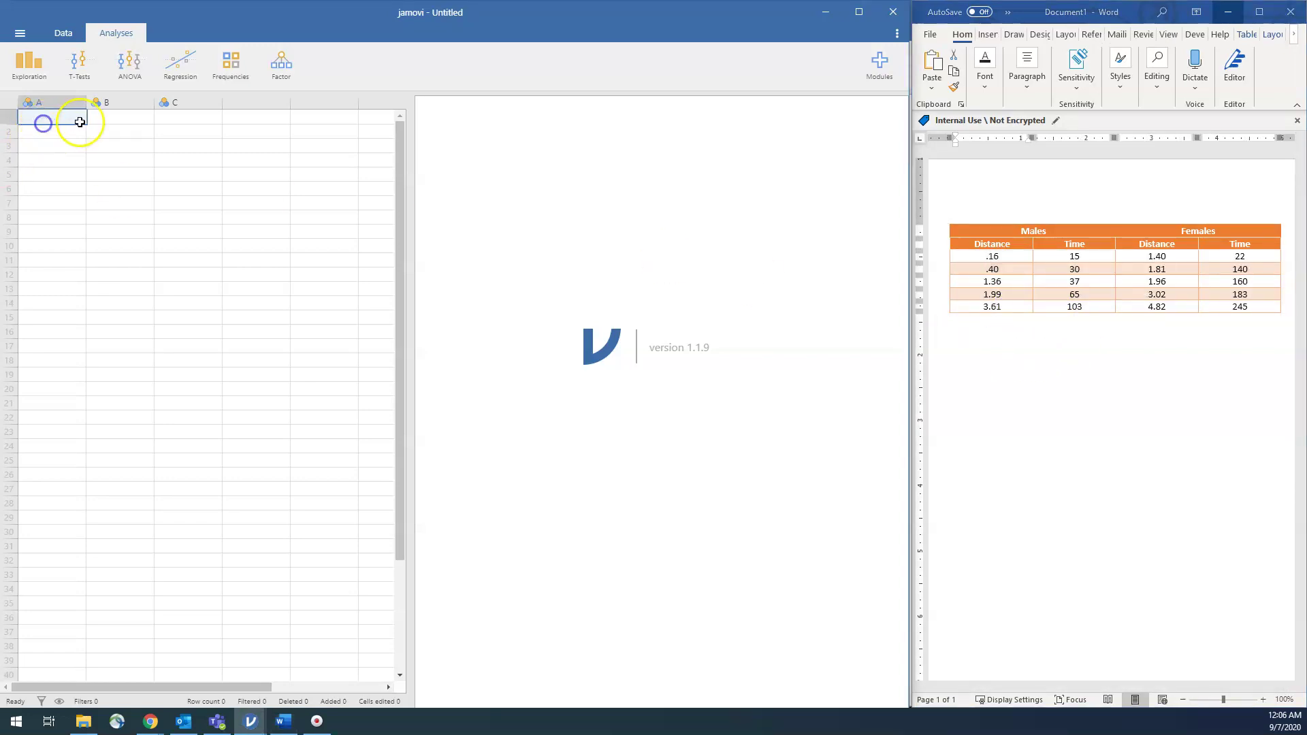
text(0.16	15 0.40	30 1.36	37 1.99	65 3.61	103)
Copy the five Females distance and time rows from the Word table into rows 6 to 10 of columns A and B.
drag(1152, 260, 1235, 302)
key(ctrl+c)
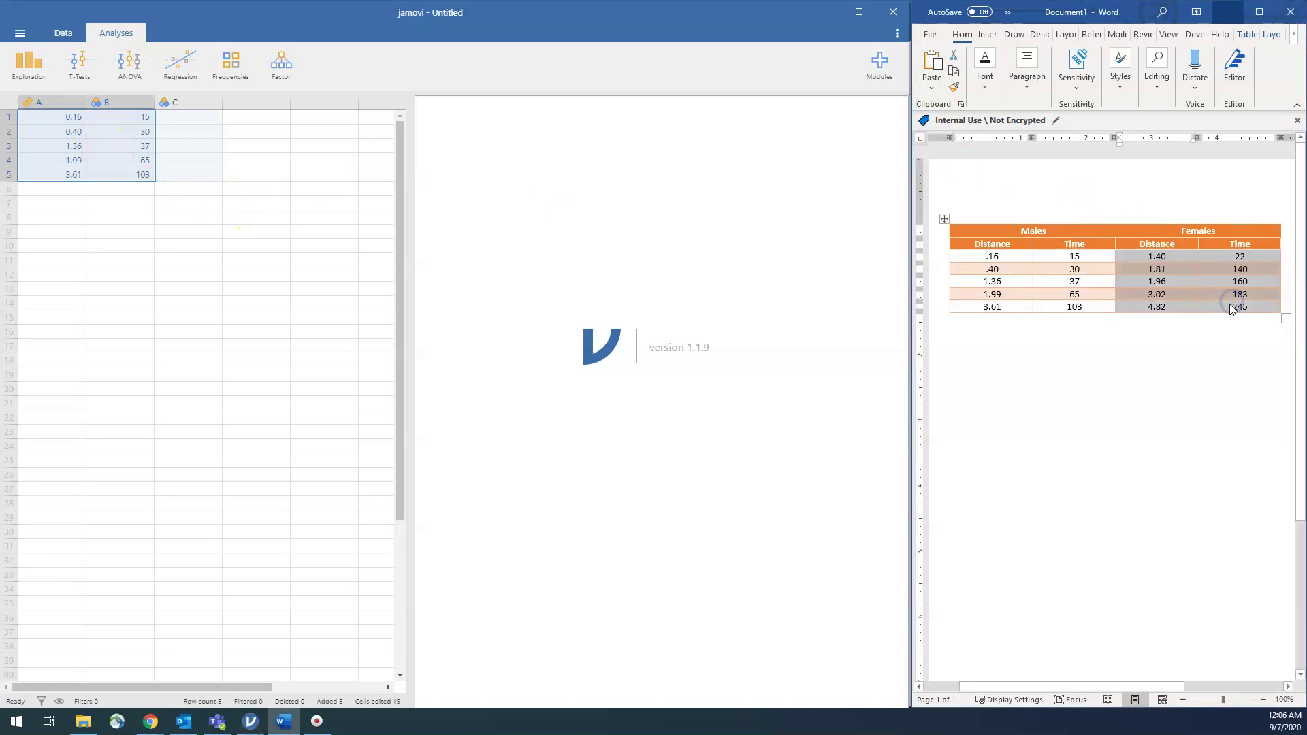
click(50, 193)
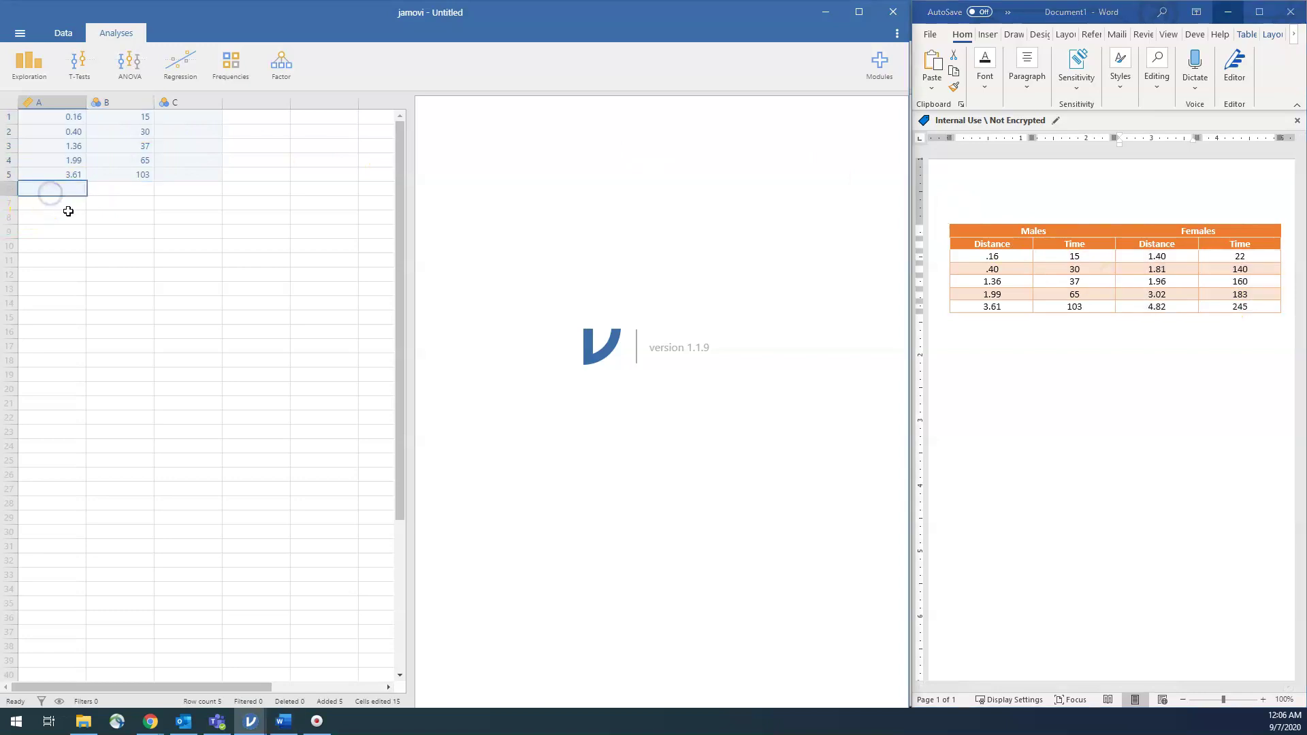
key(ctrl+v)
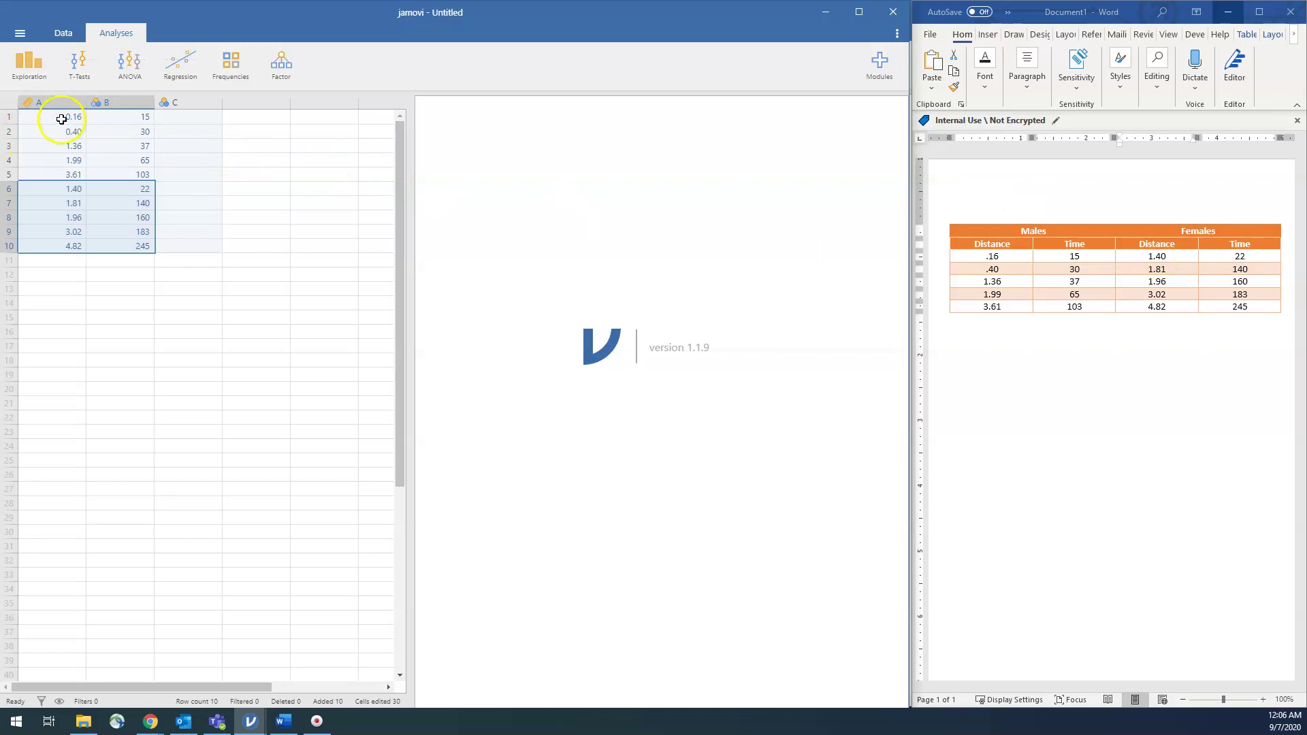
drag(59, 116, 50, 233)
drag(146, 111, 131, 246)
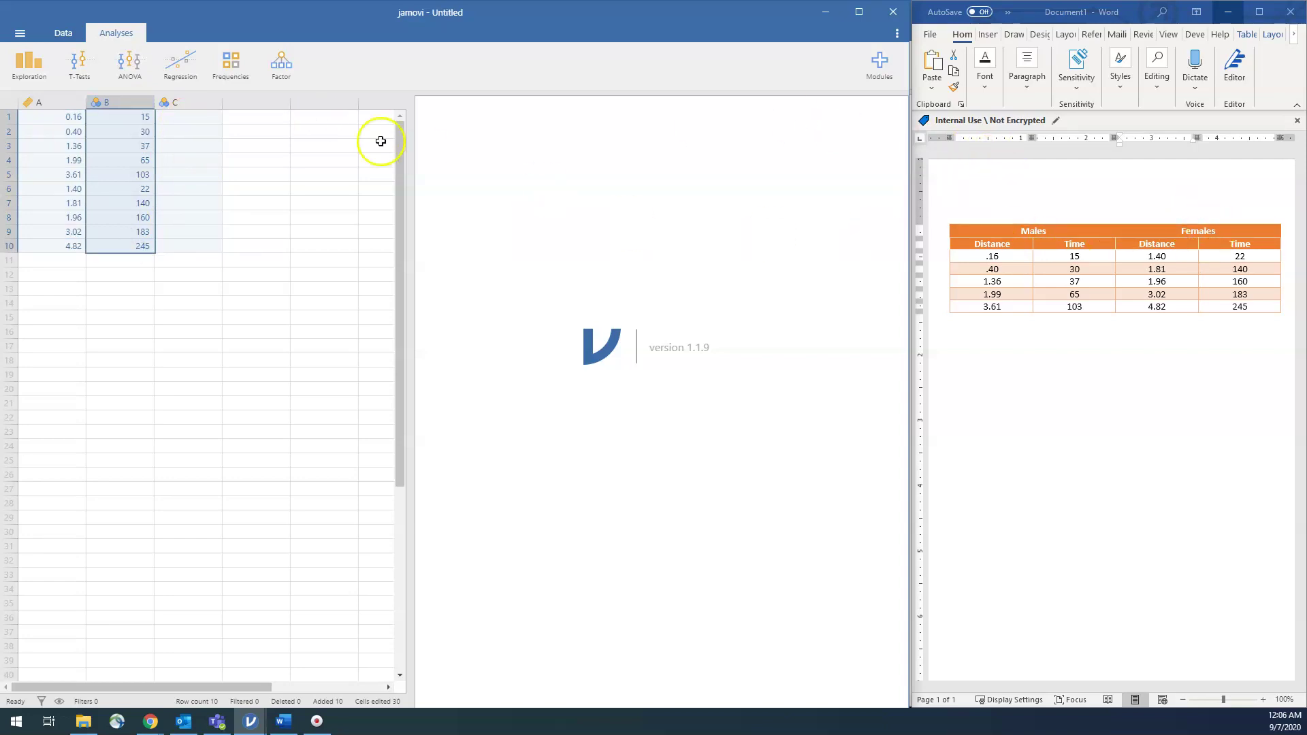
Fill column C with group codes: 1 in rows 1 to 5 and 2 in rows 6 to 10.
click(179, 128)
click(194, 118)
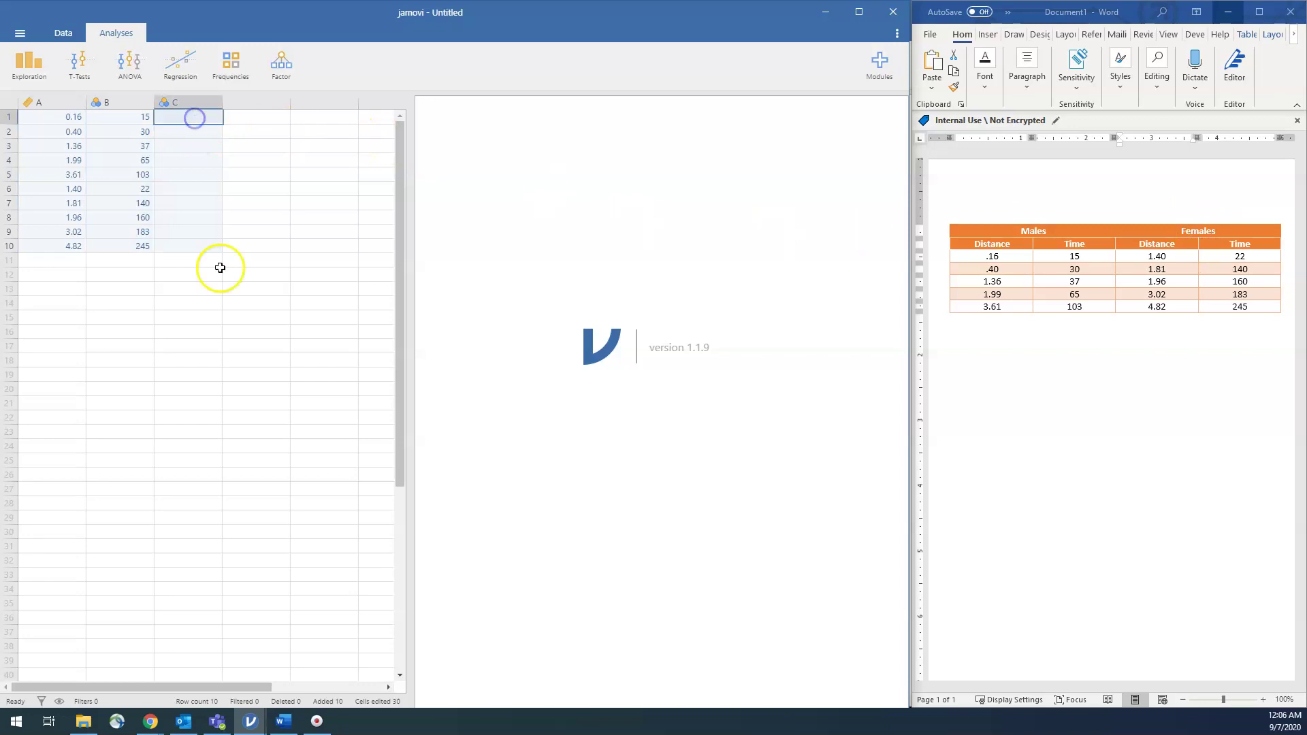
text(1 1 1 1 1 )
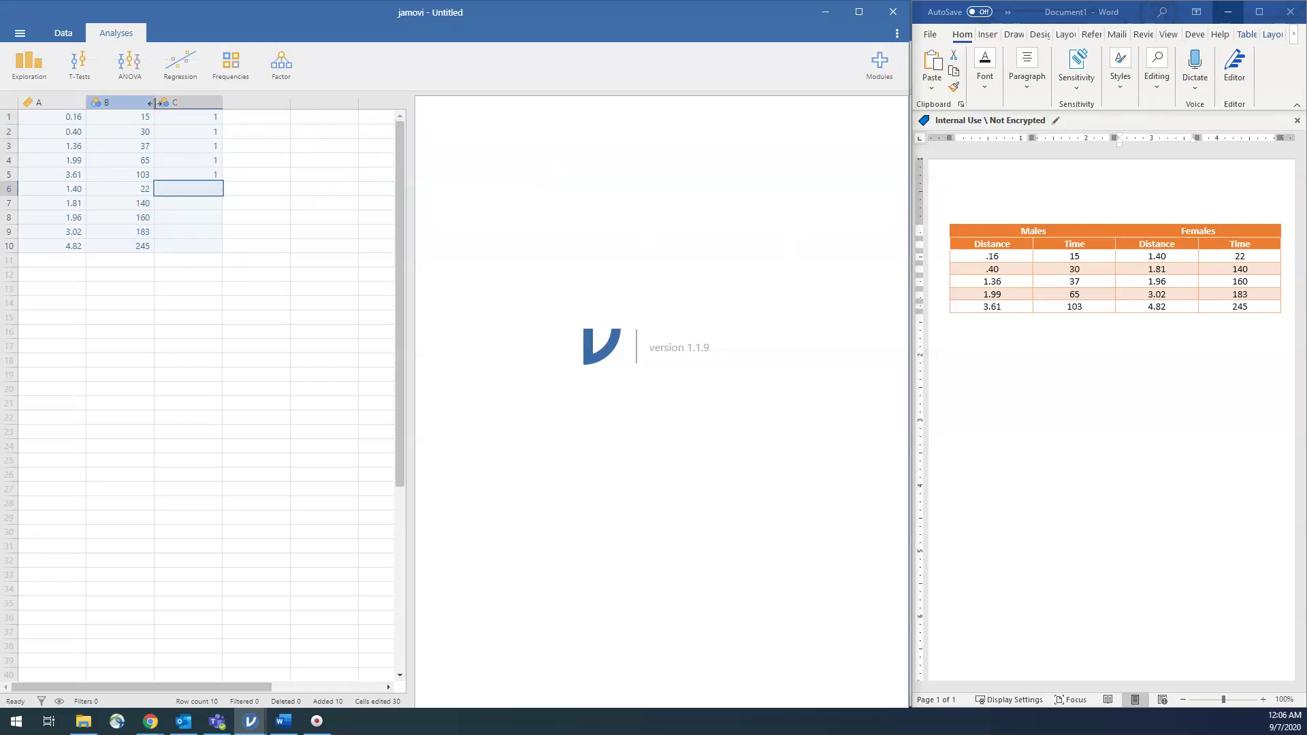
text(2 2 2 2 2)
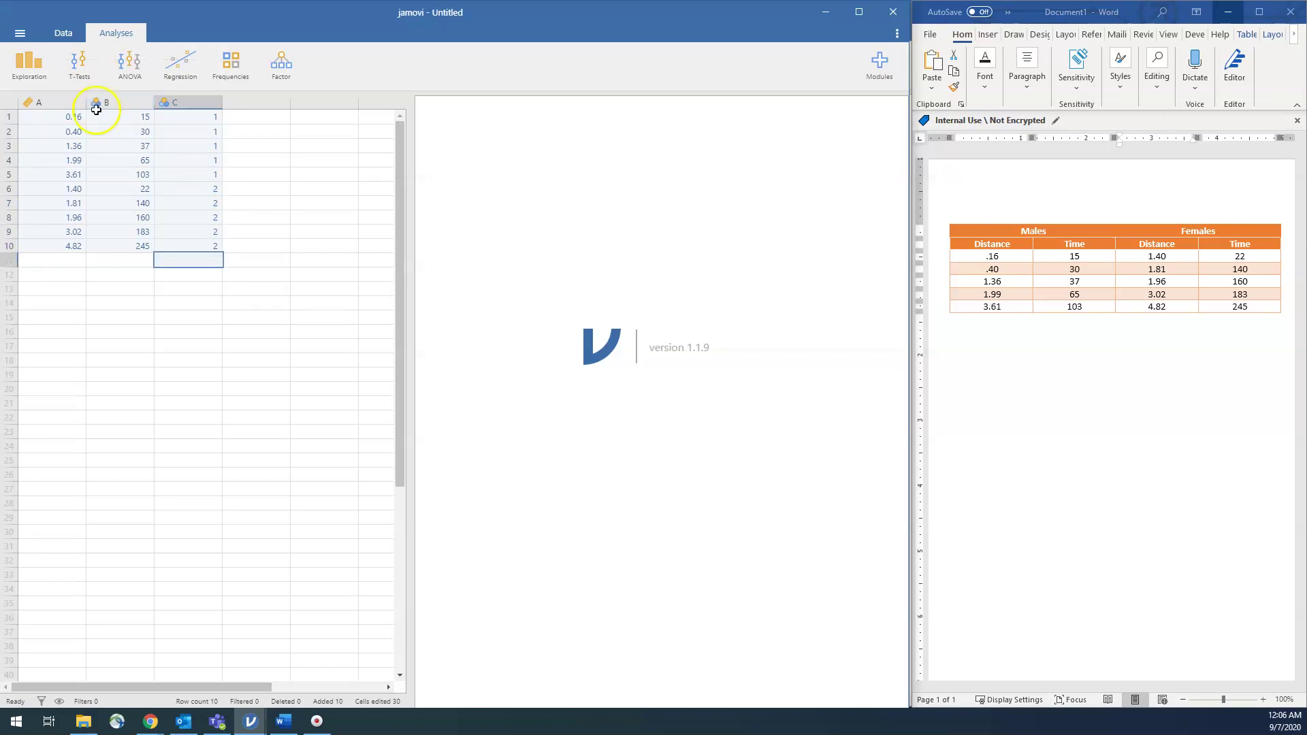
Open the variable setup for column C and rename the variable Gender.
click(63, 33)
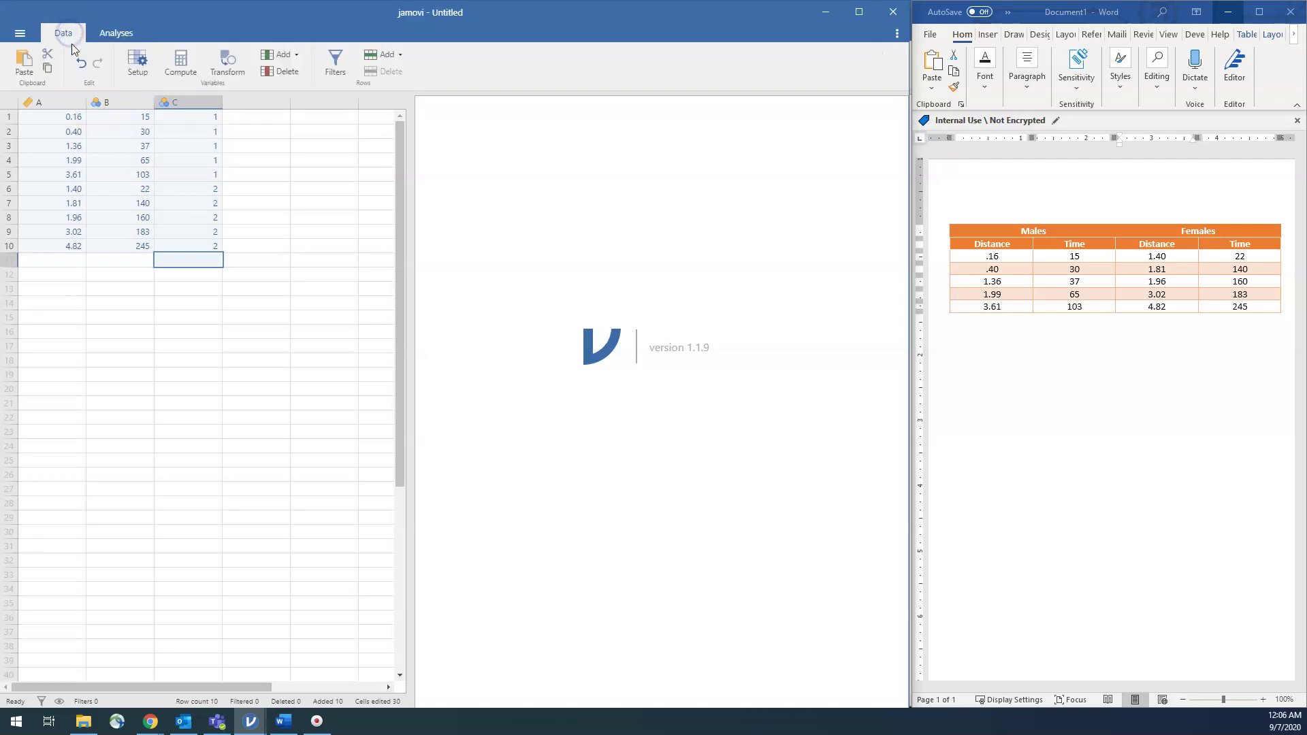
click(137, 62)
click(327, 120)
text(G)
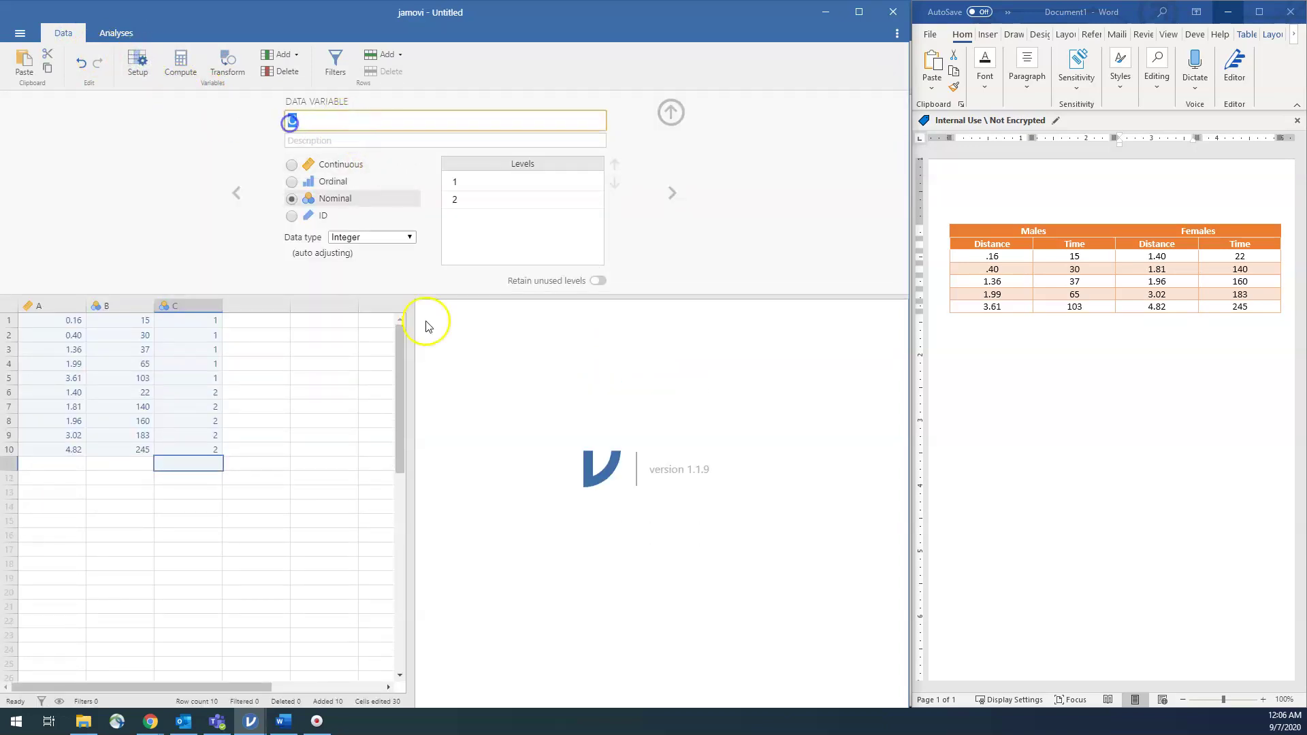
text(e)
key(Tab)
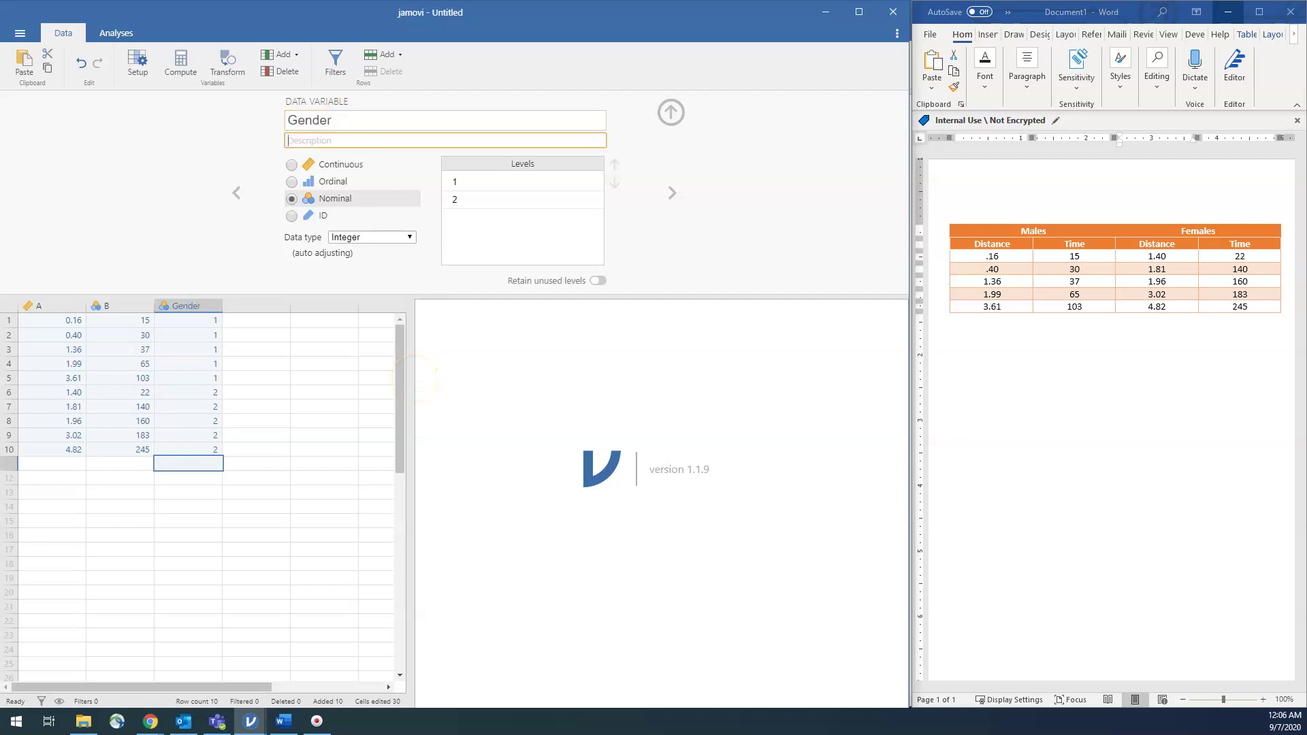
Label the Gender levels Males for 1 and Females for 2.
click(462, 180)
text(Males)
key(Tab)
text(Females)
key(Return)
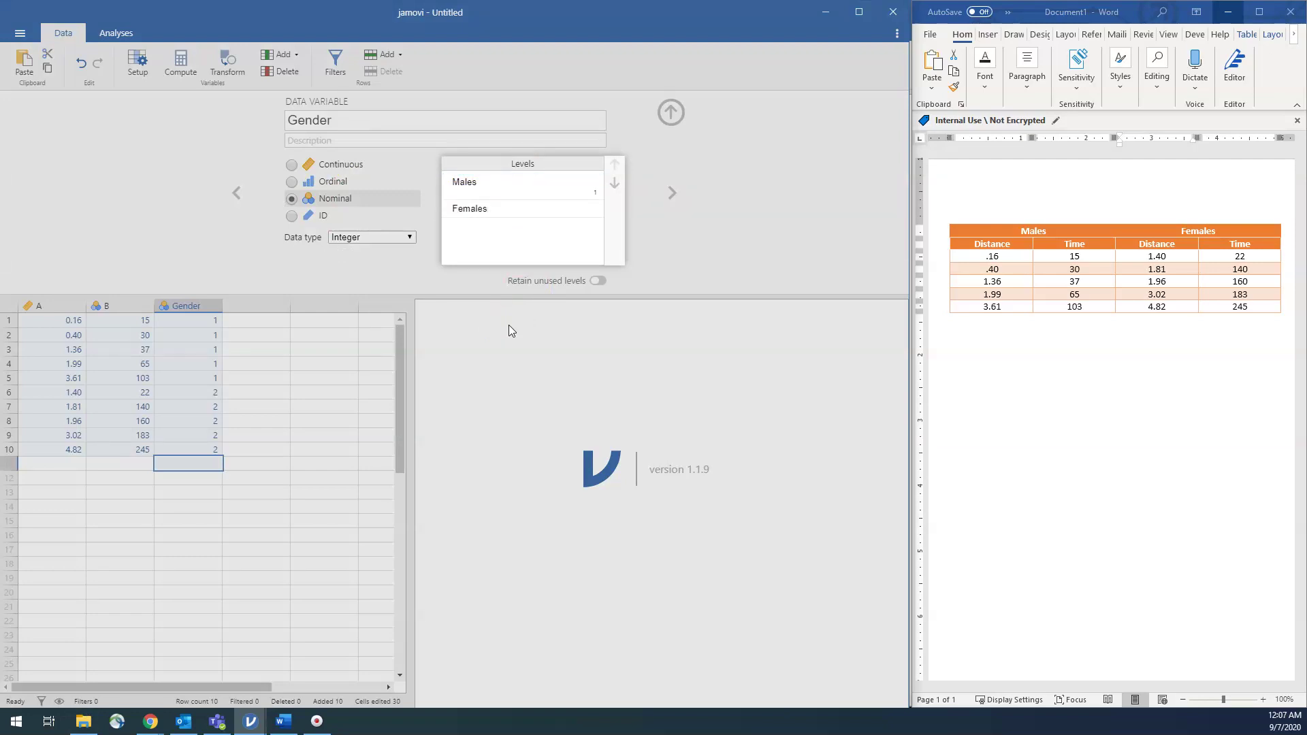
click(287, 271)
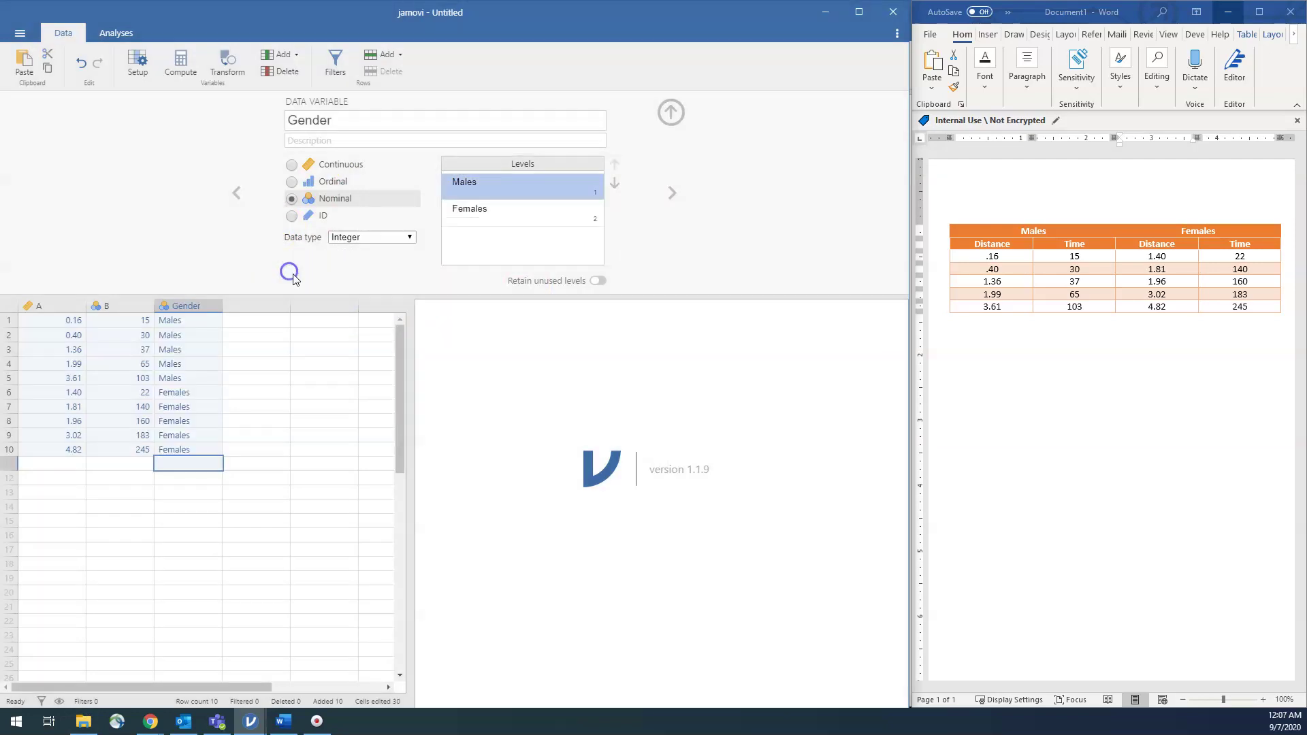
Rename variable B as Times and describe it as "times spent shopping at the mall".
click(236, 194)
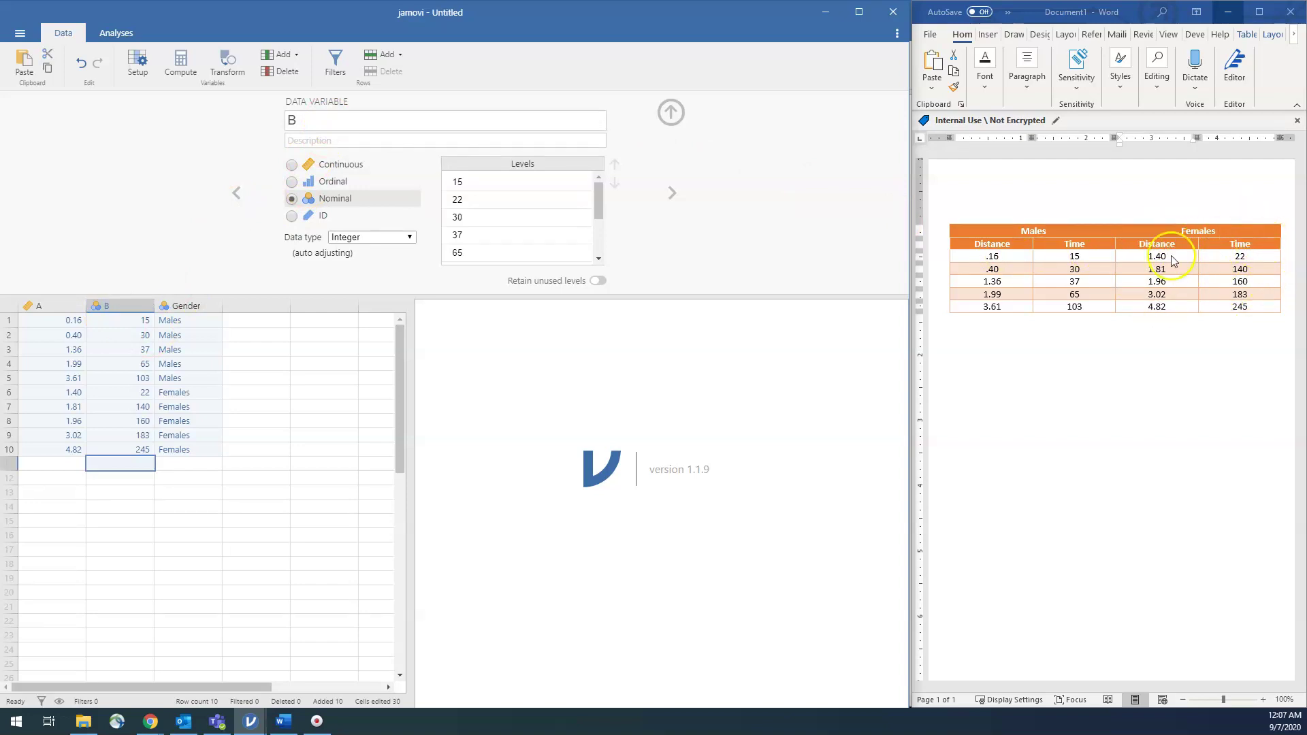
click(329, 119)
text(R)
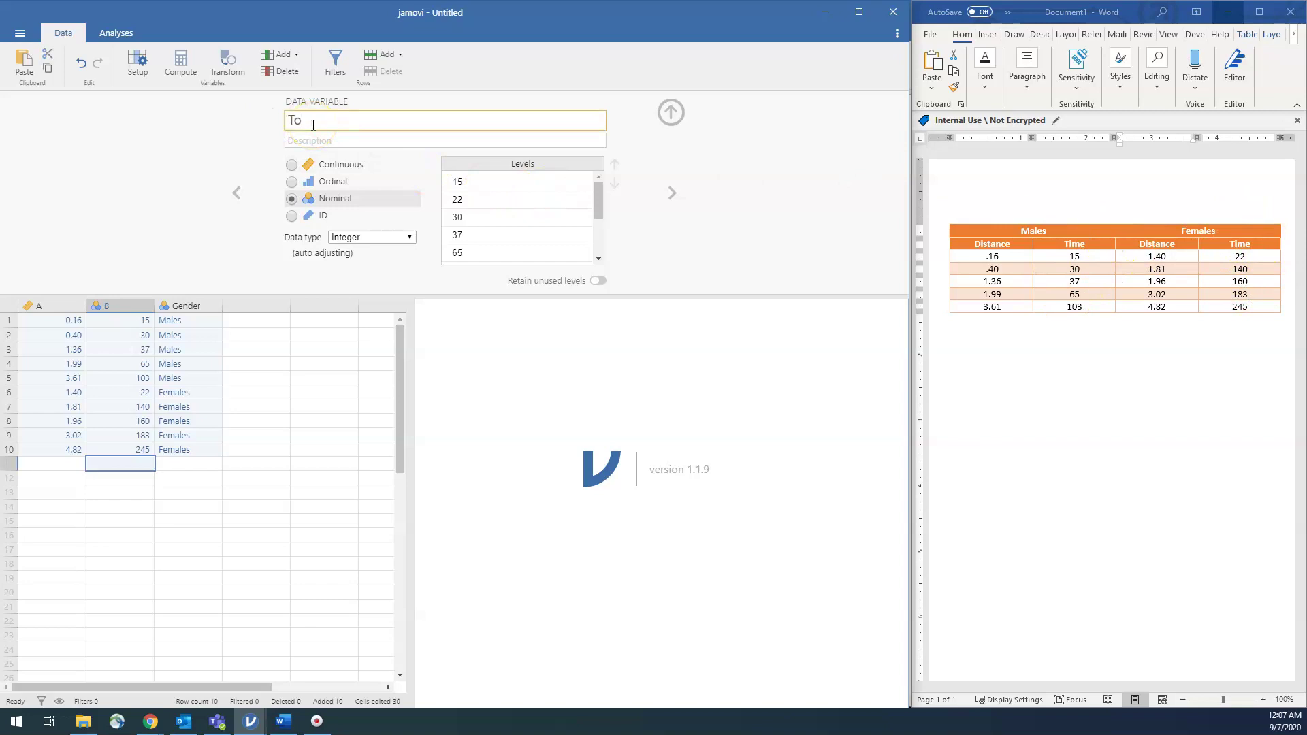
text(imes)
click(329, 139)
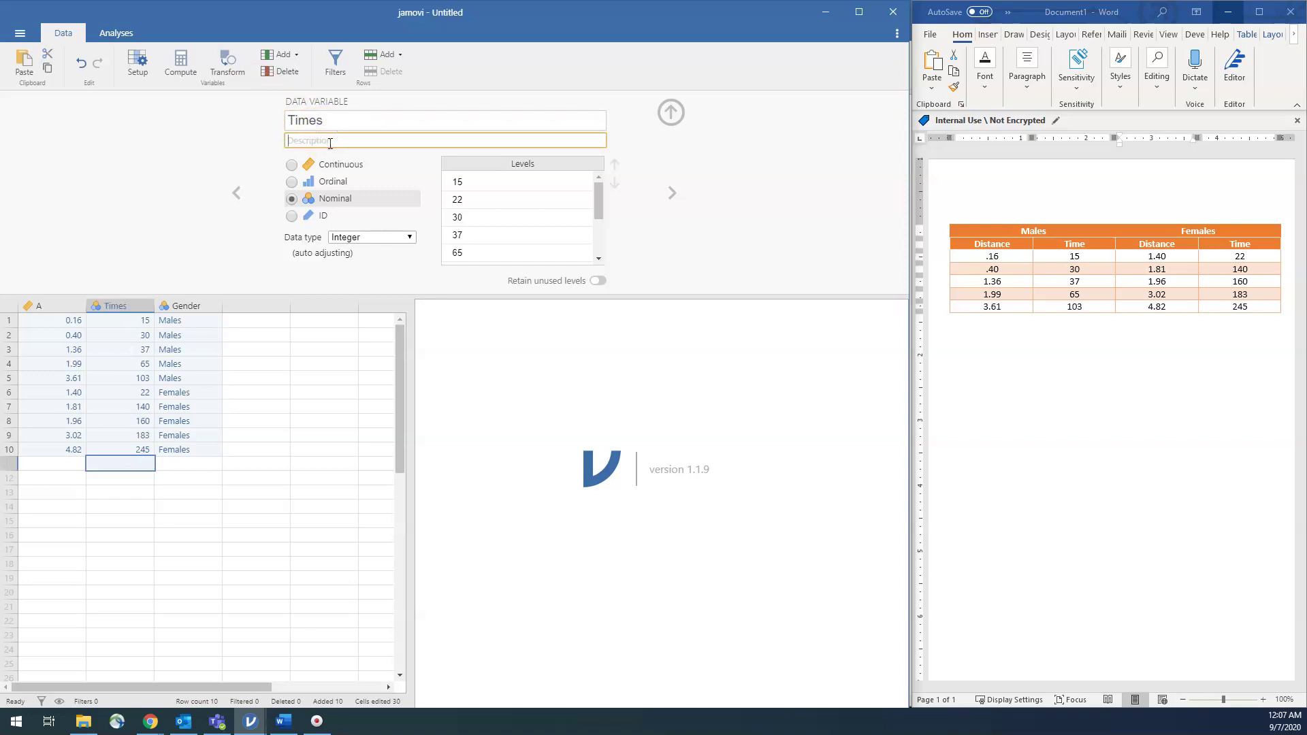
text(times spent shopping at the mall)
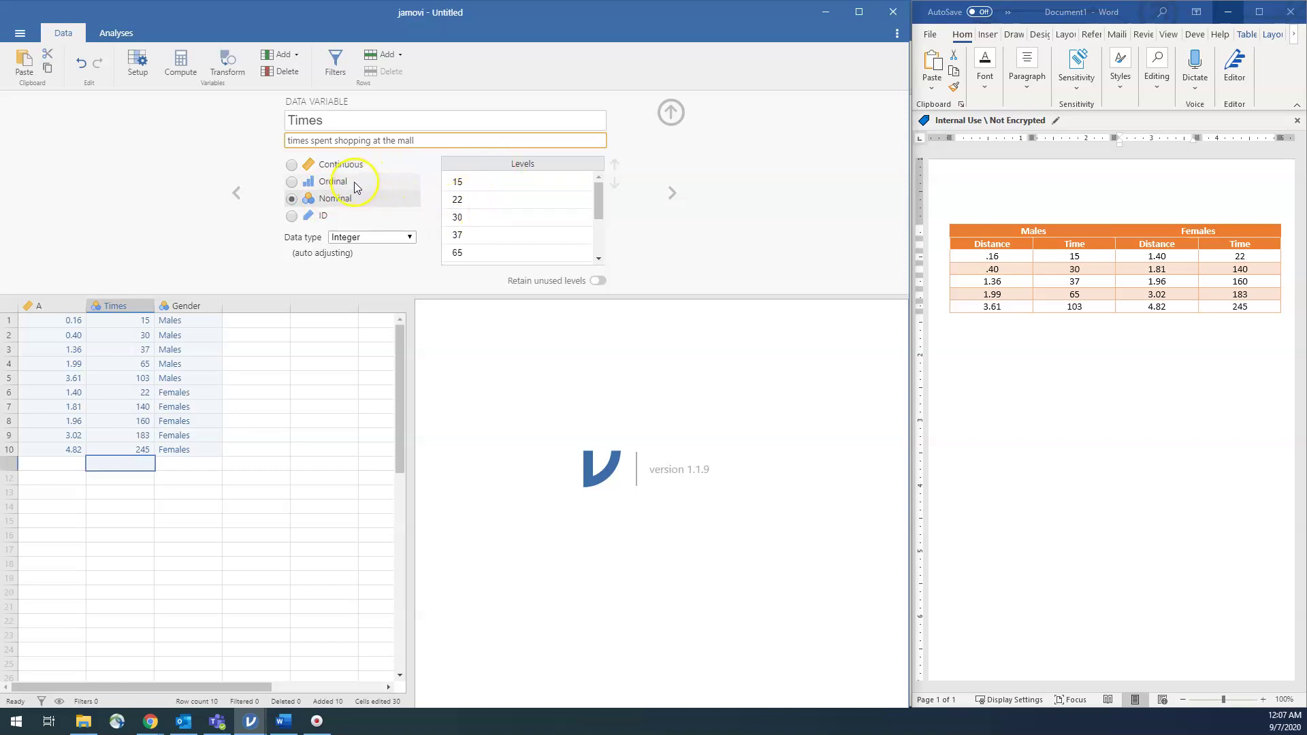
Set the Times variable's measure type to Continuous and view its data type options.
click(323, 165)
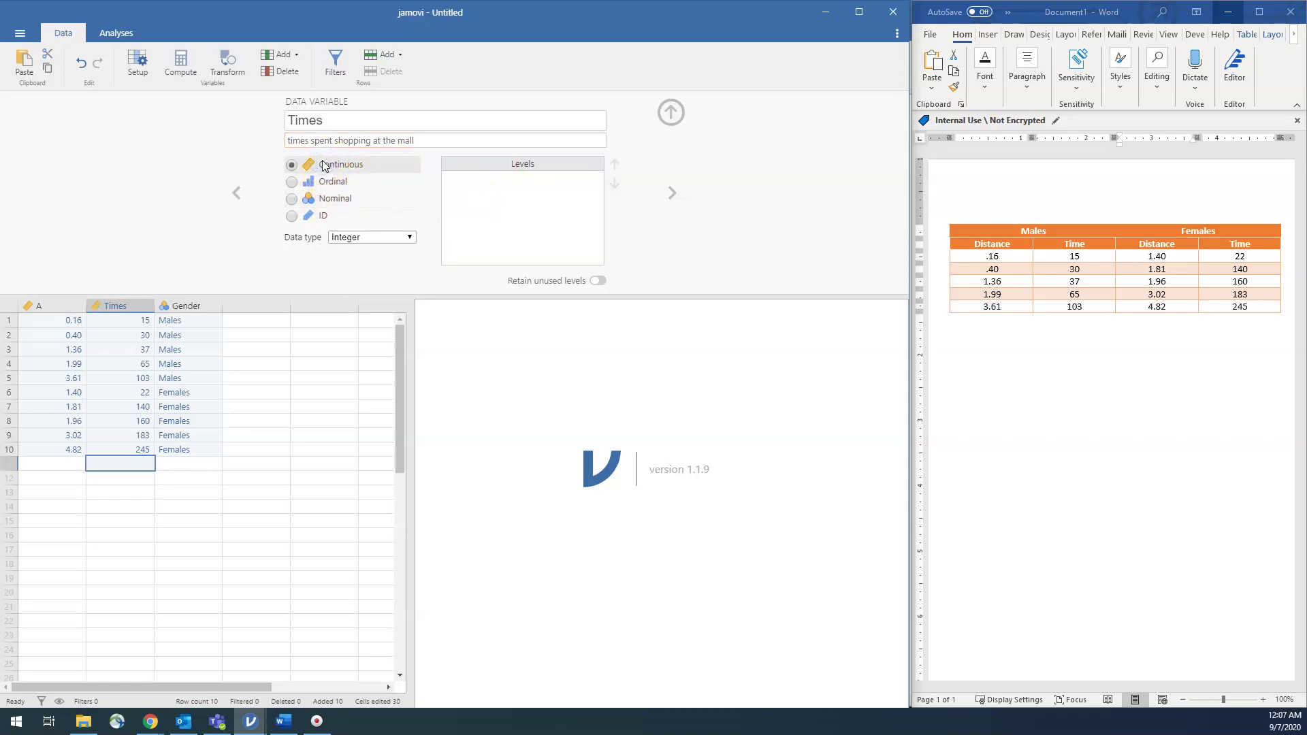
click(350, 238)
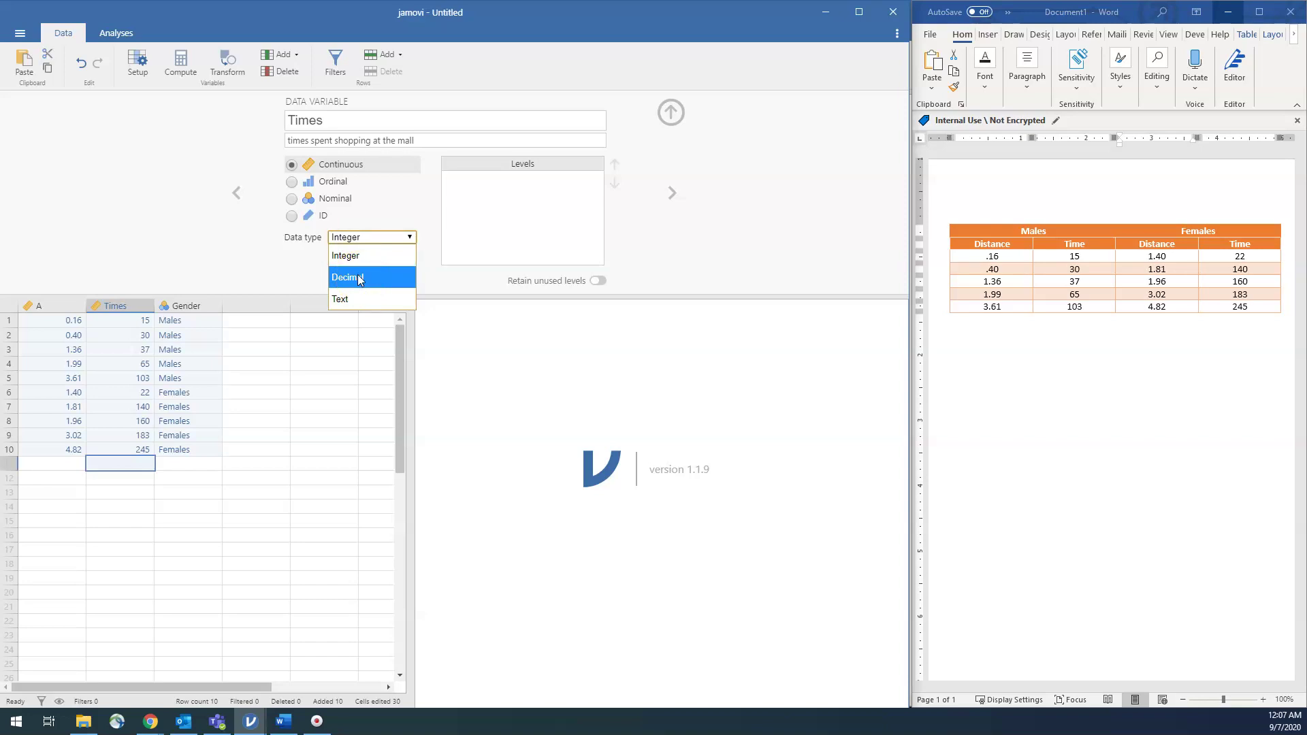
click(301, 259)
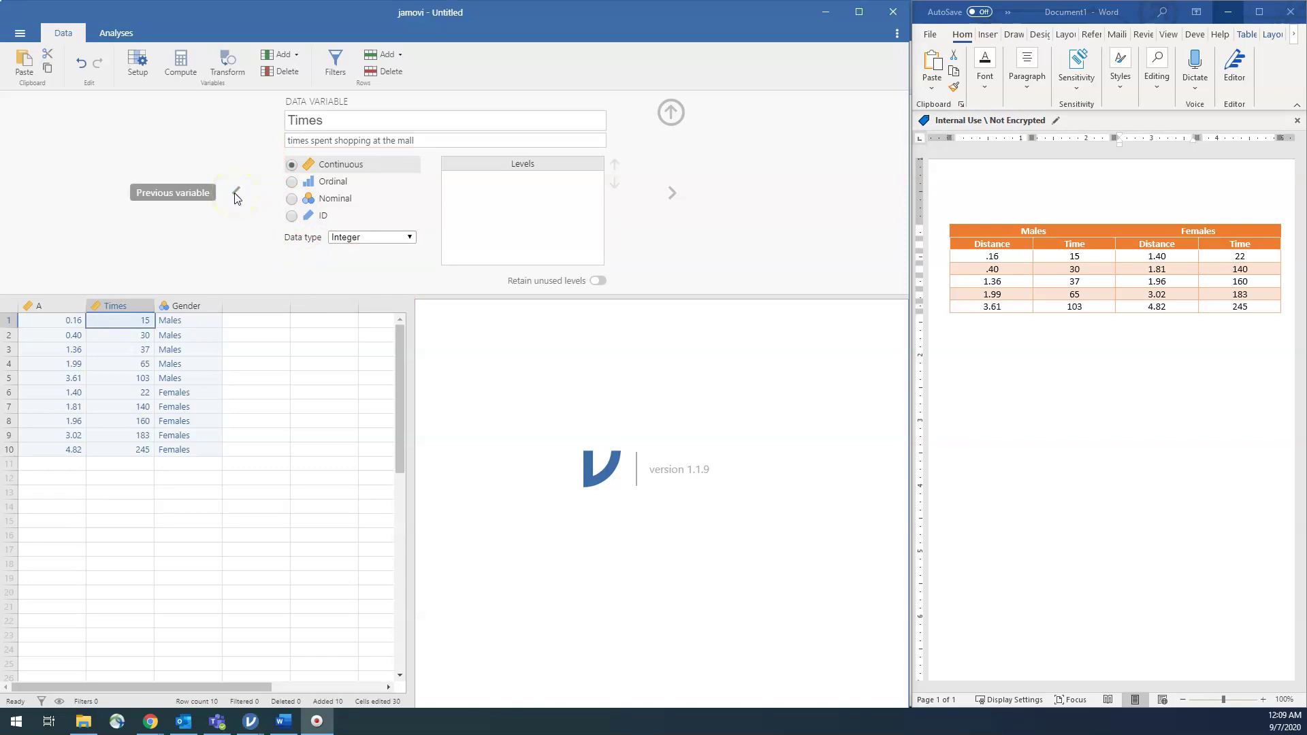
Go to variable A and rename it Distance.
click(236, 195)
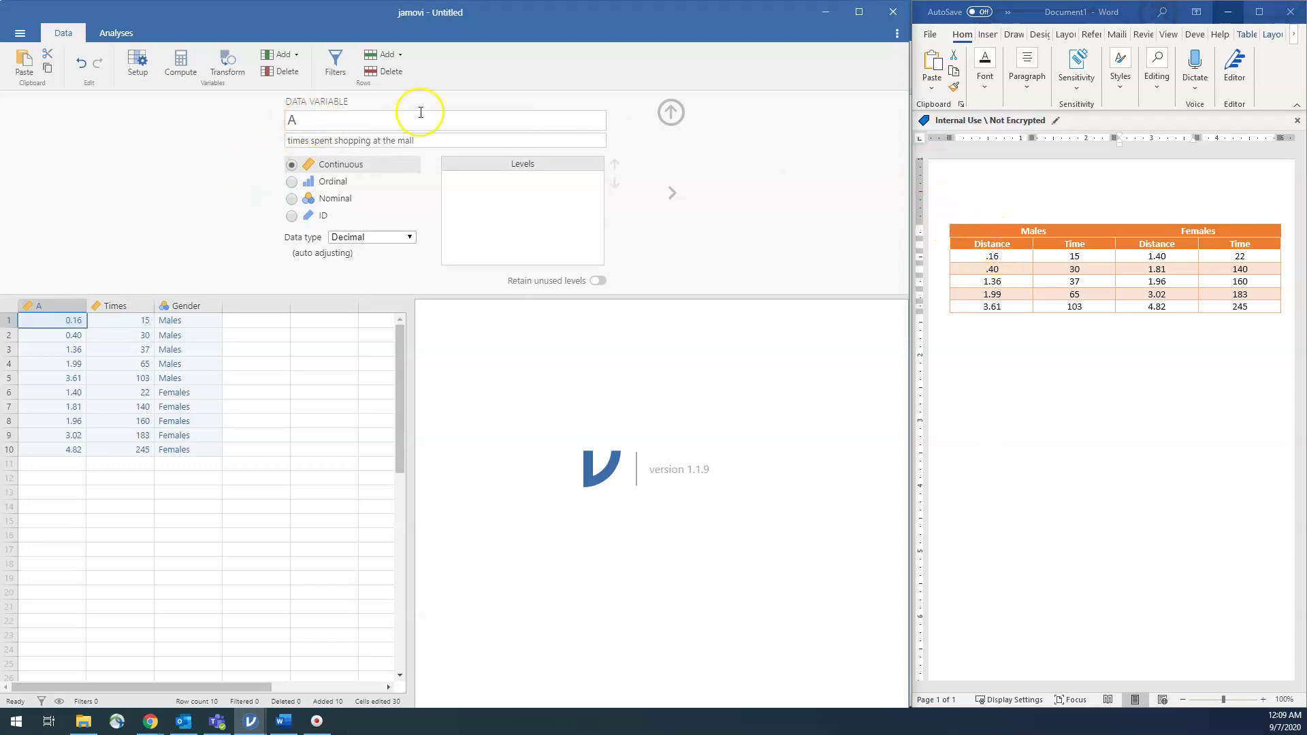
click(294, 121)
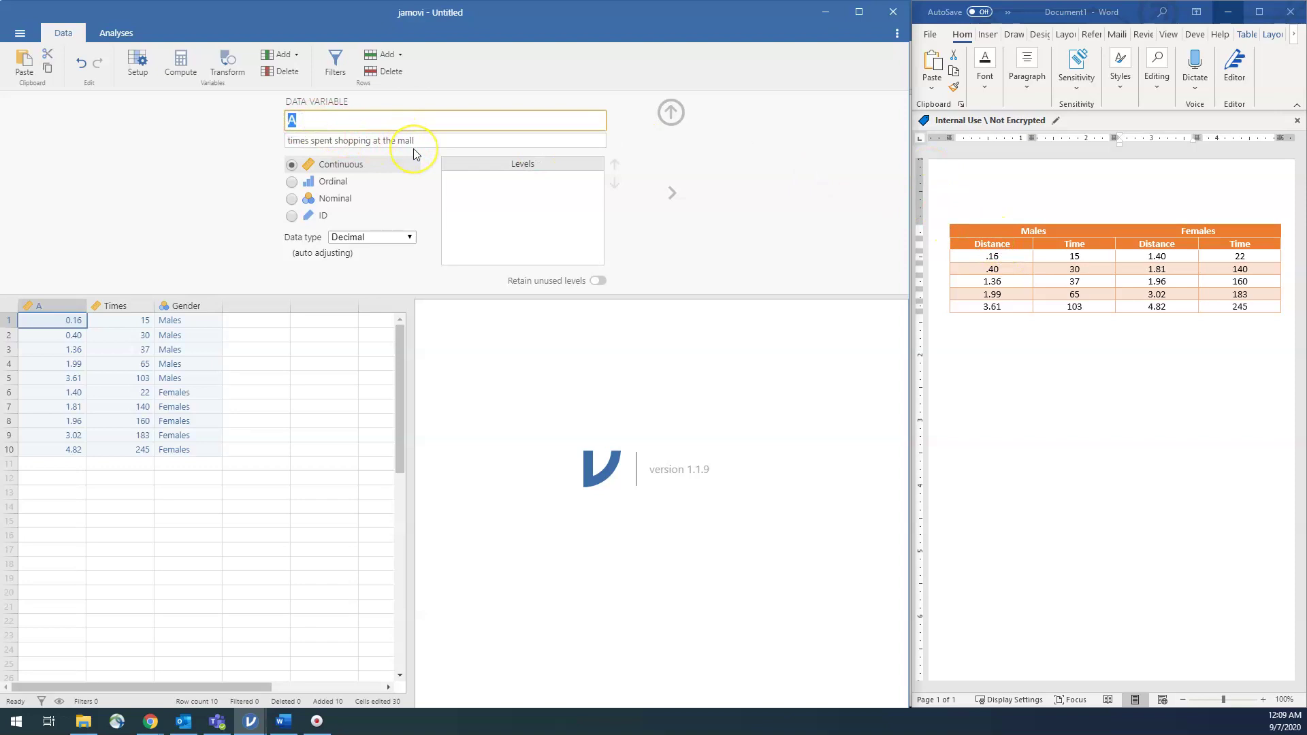
text(Distance)
Change Distance's description to "distance traveled while shopping at the mall in miles" and close the variable setup.
click(394, 136)
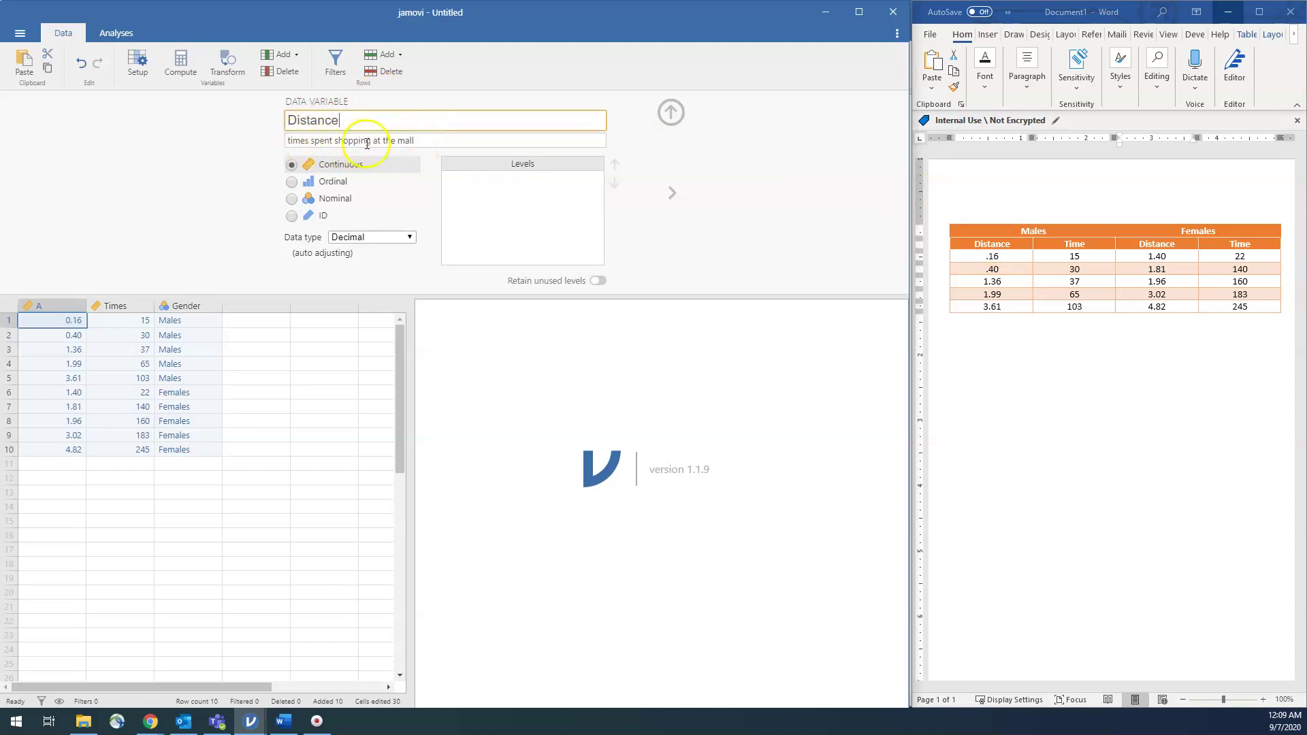
drag(307, 140, 287, 136)
text(distance tr)
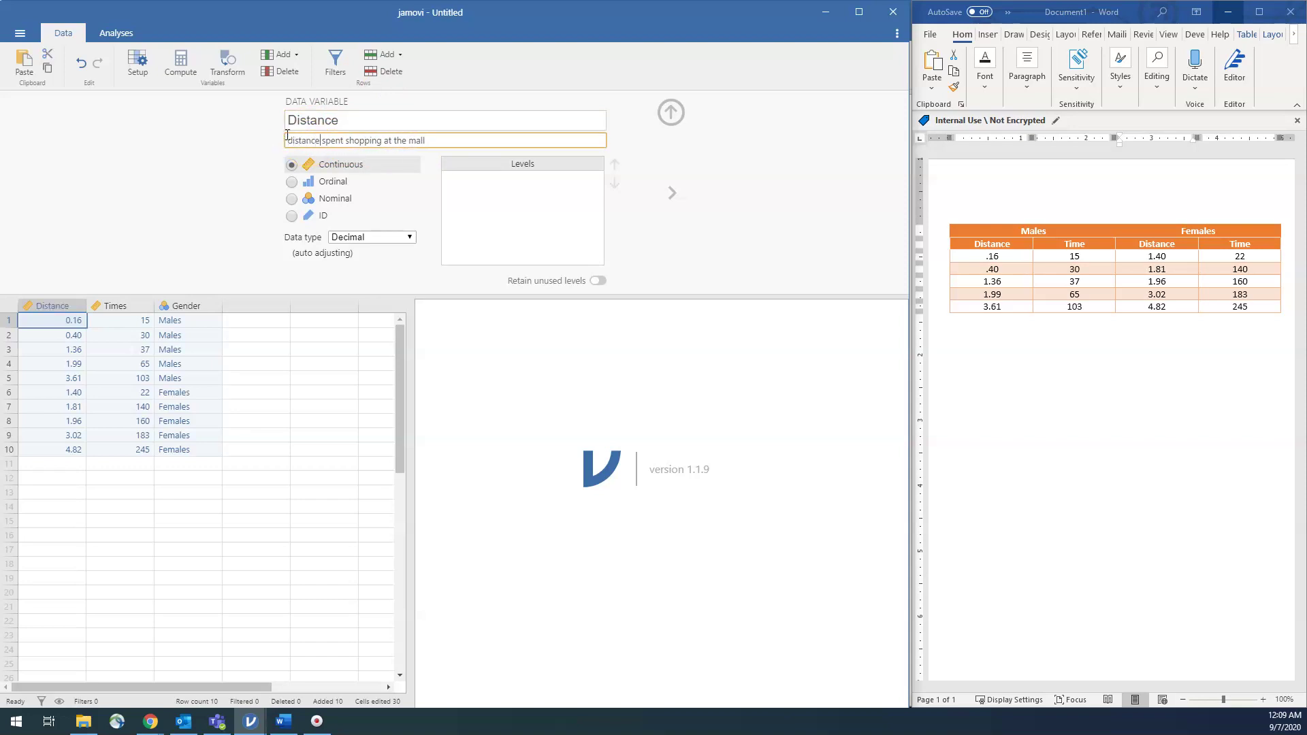
text(aveled while)
key(Delete)
key(Delete)
key(Delete)
key(Delete)
key(Delete)
key(Delete)
text(mall in miles)
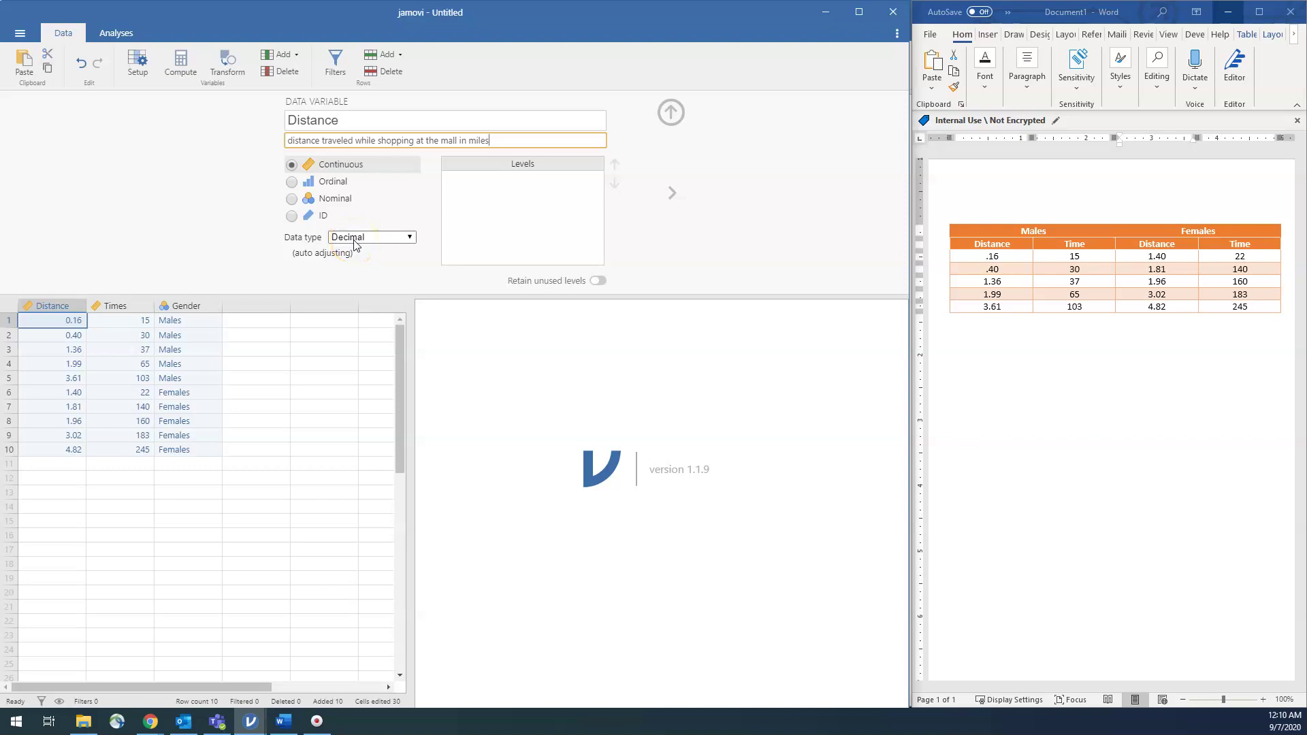
click(417, 241)
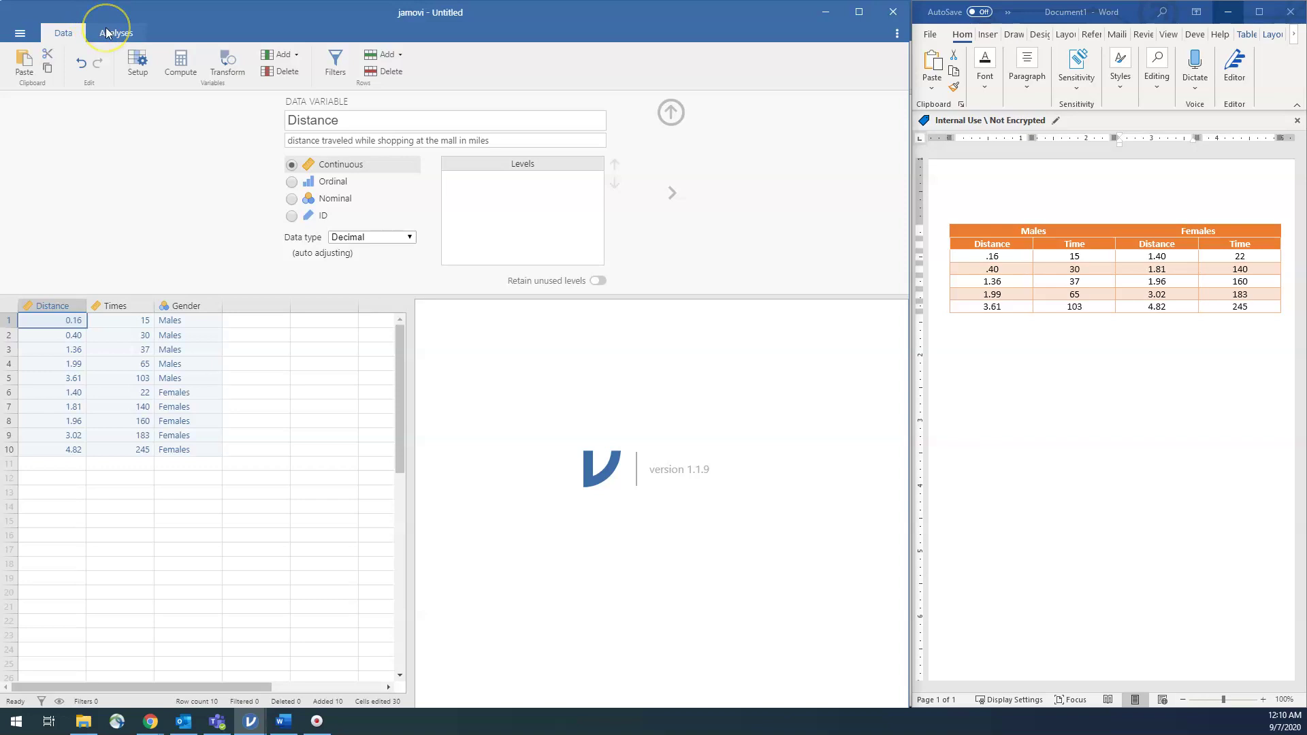
click(670, 112)
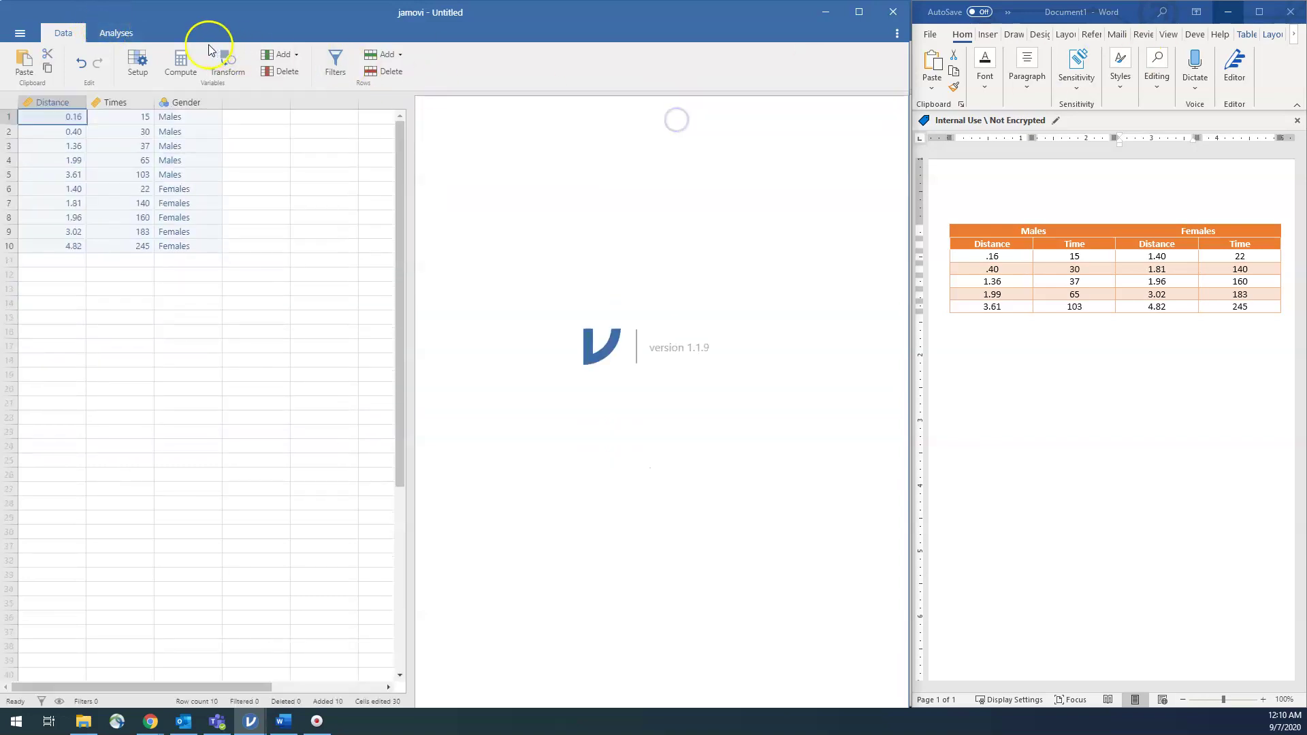
Run a Descriptives analysis on Distance and Times, split by Gender.
click(113, 33)
click(26, 73)
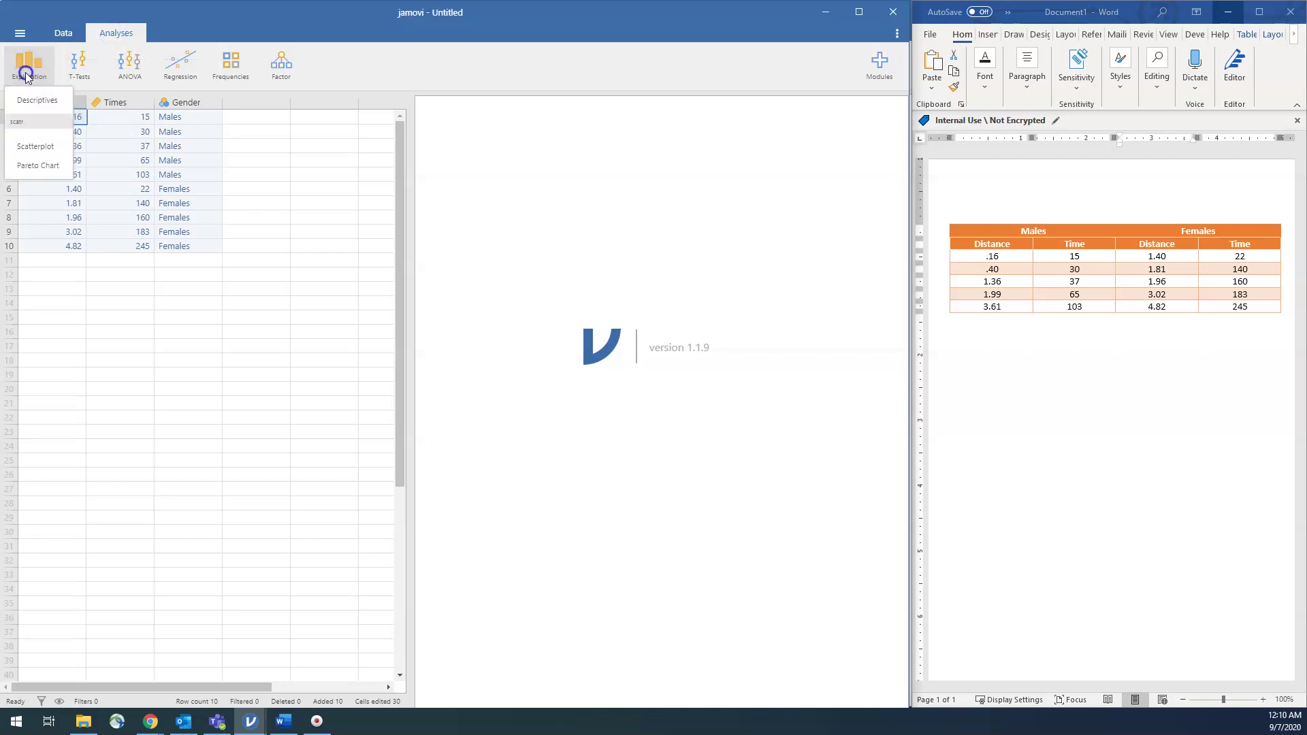
click(39, 100)
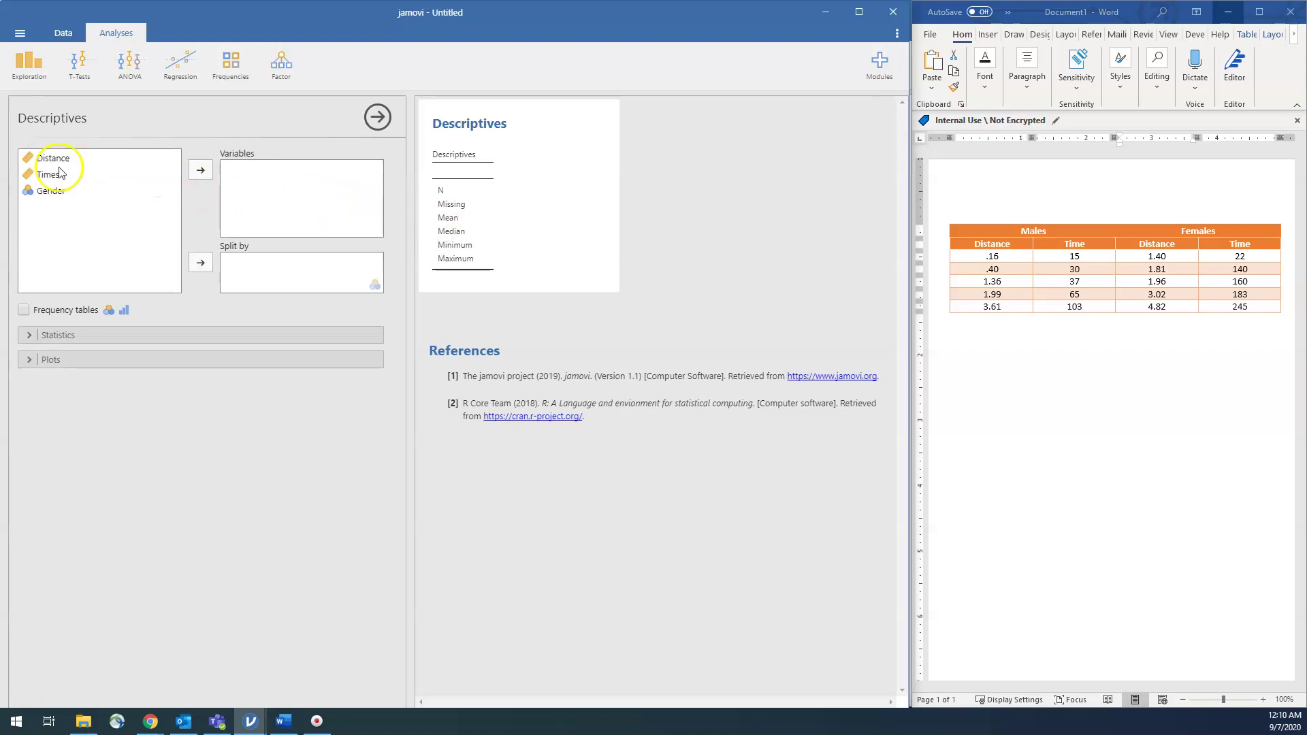
click(53, 163)
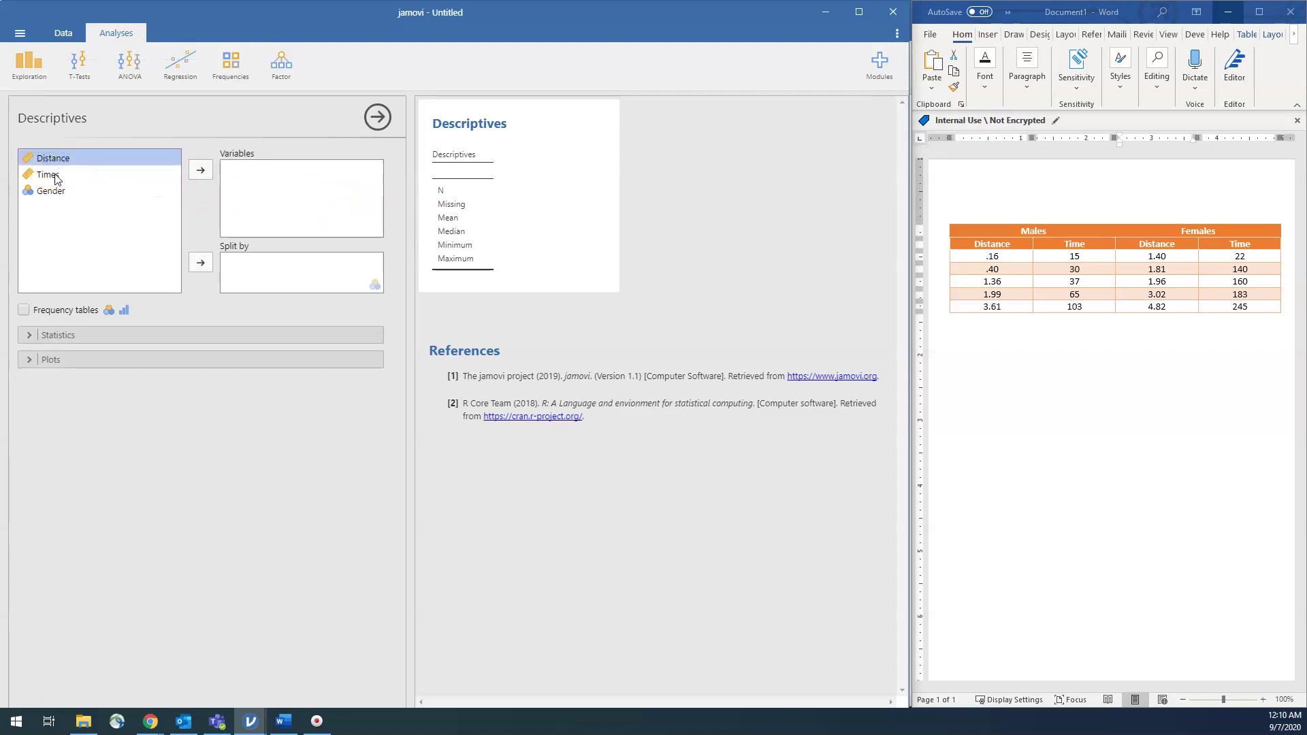
shift+click(55, 175)
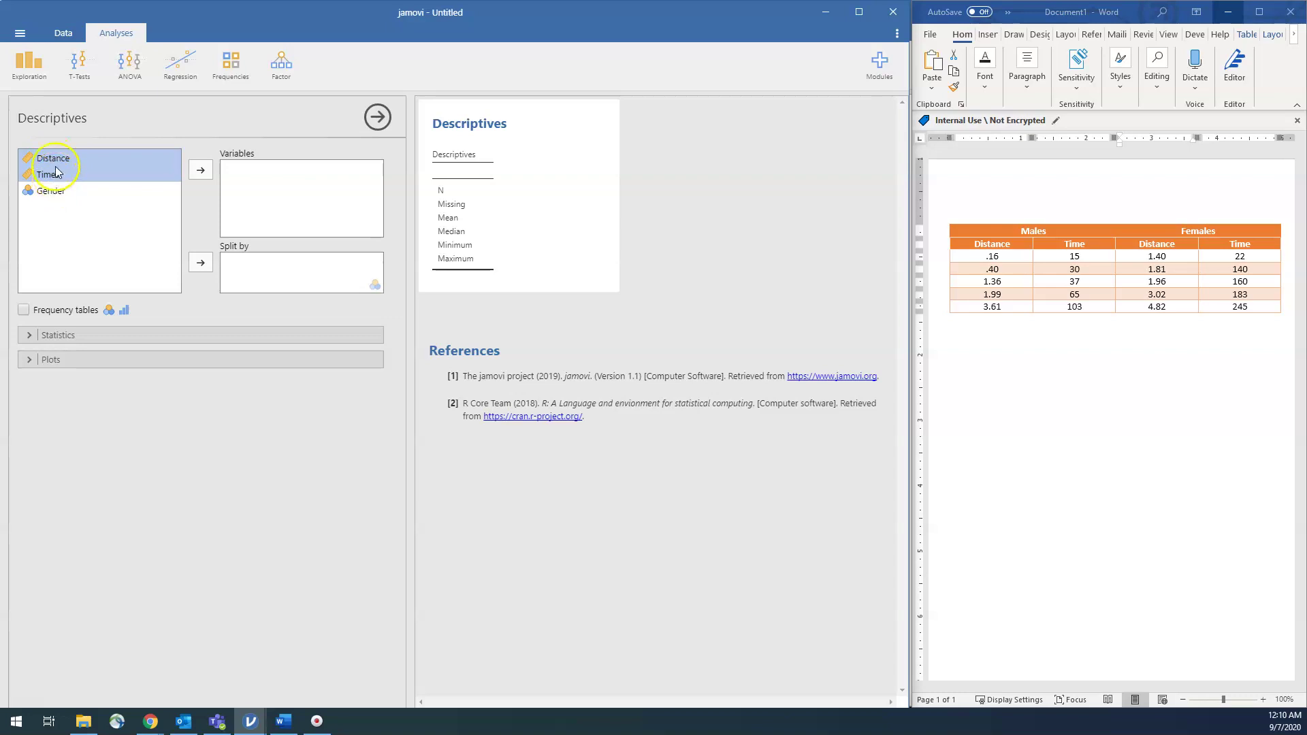
click(200, 171)
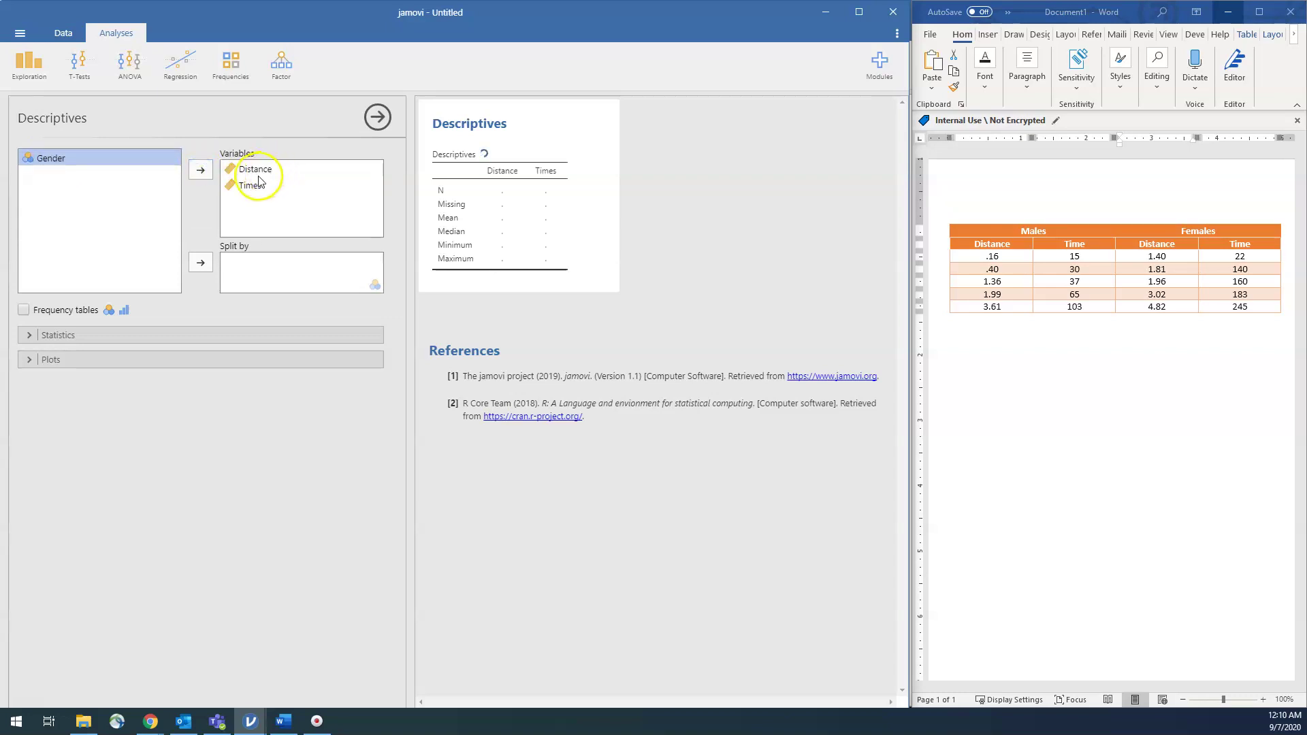
click(200, 262)
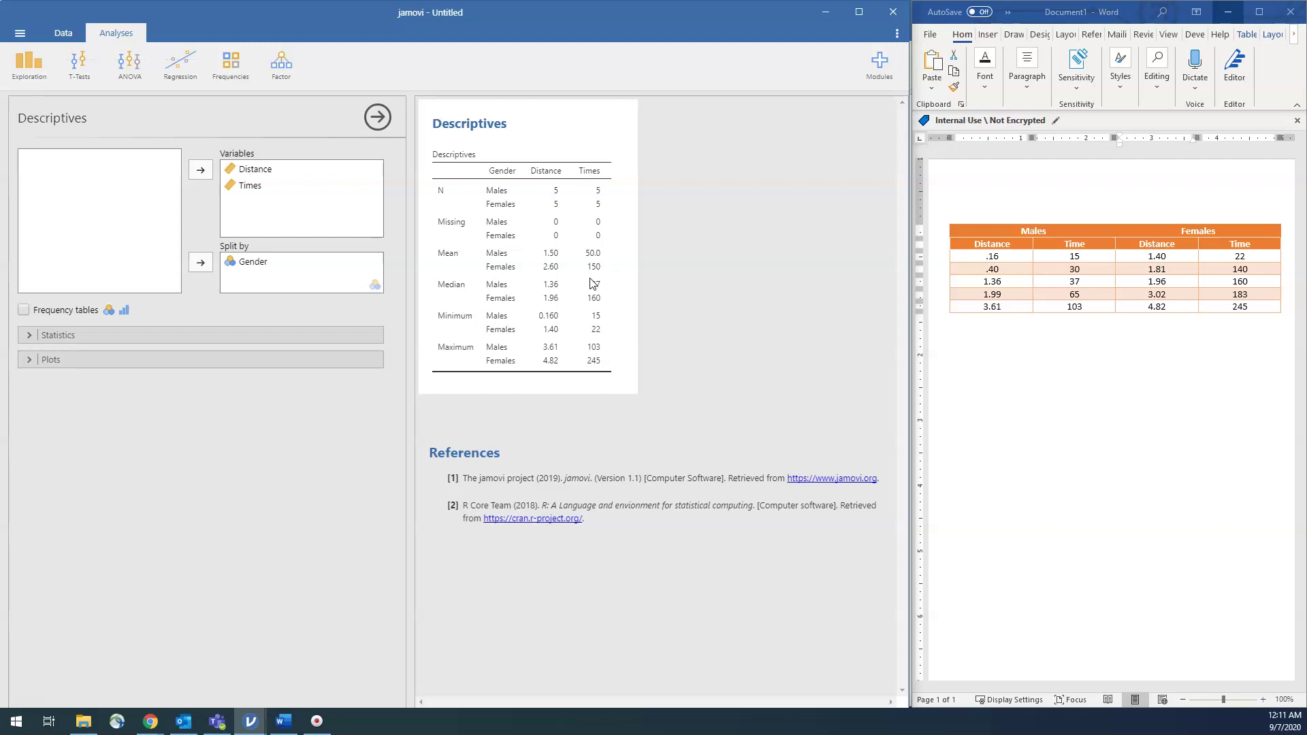
click(591, 294)
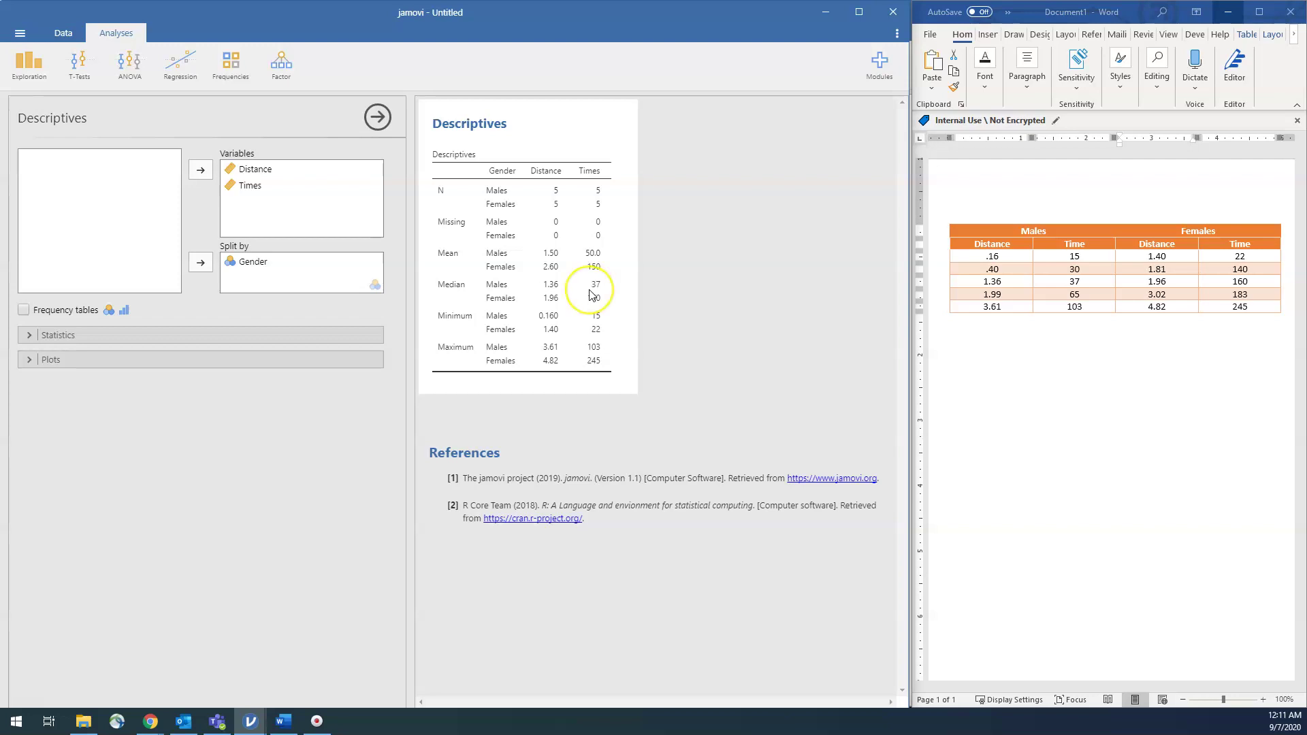